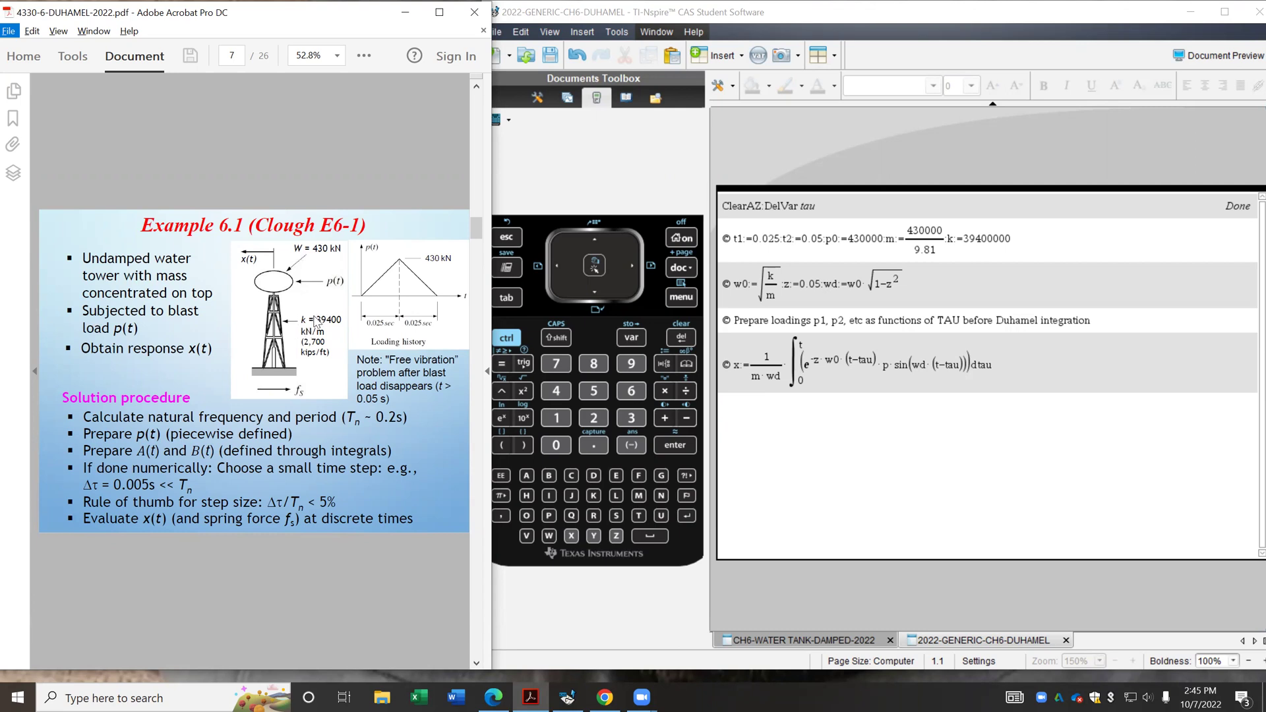
Jump to page 17 of the PDF, Example 6.3 (Damped Response) for the water tank.
left_click(233, 54)
type("17")
key("Return")
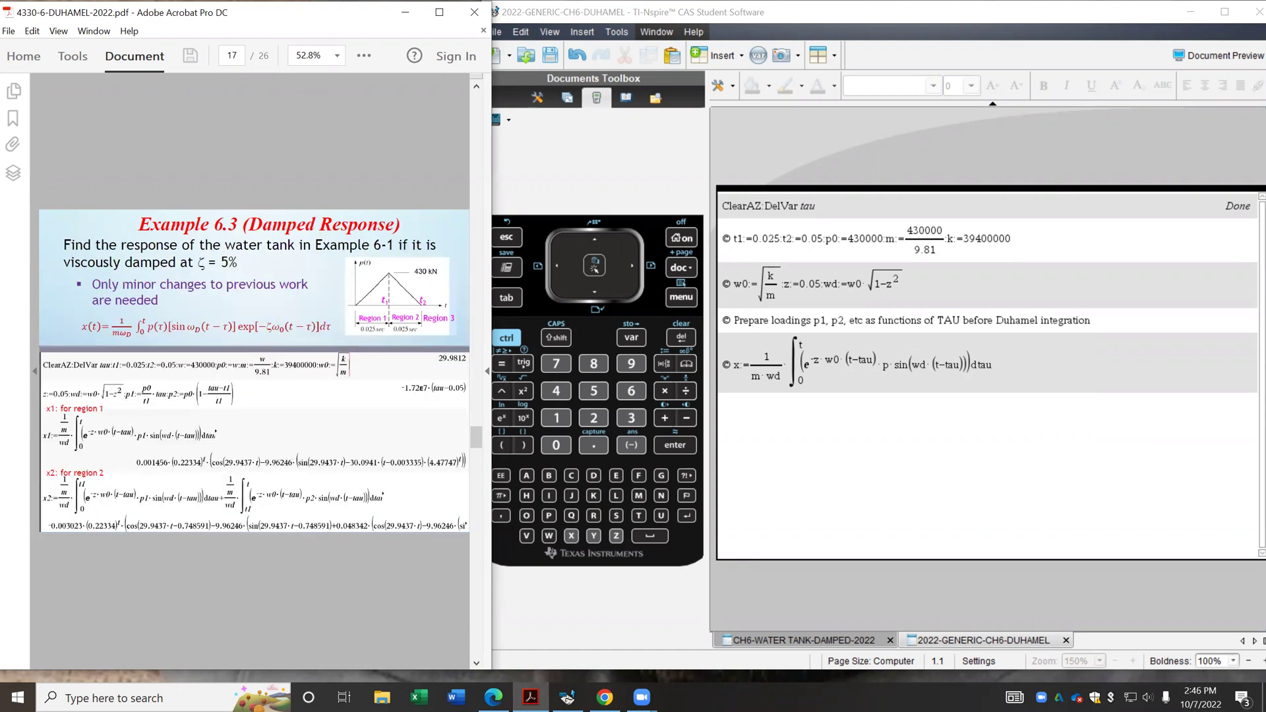
Recall ClearAZ:DelVar tau from the calculator history and run it again so it returns Done.
left_click(888, 410)
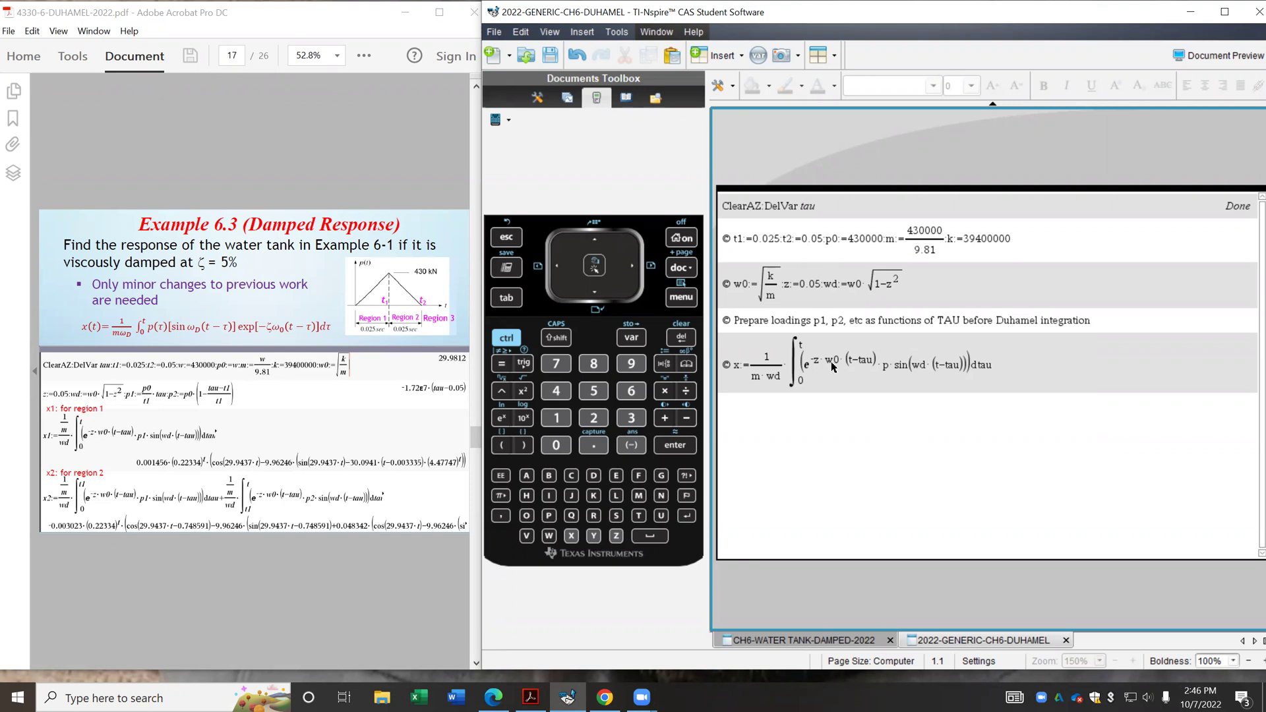
key("Return")
key("Up")
key("Up")
key("Up")
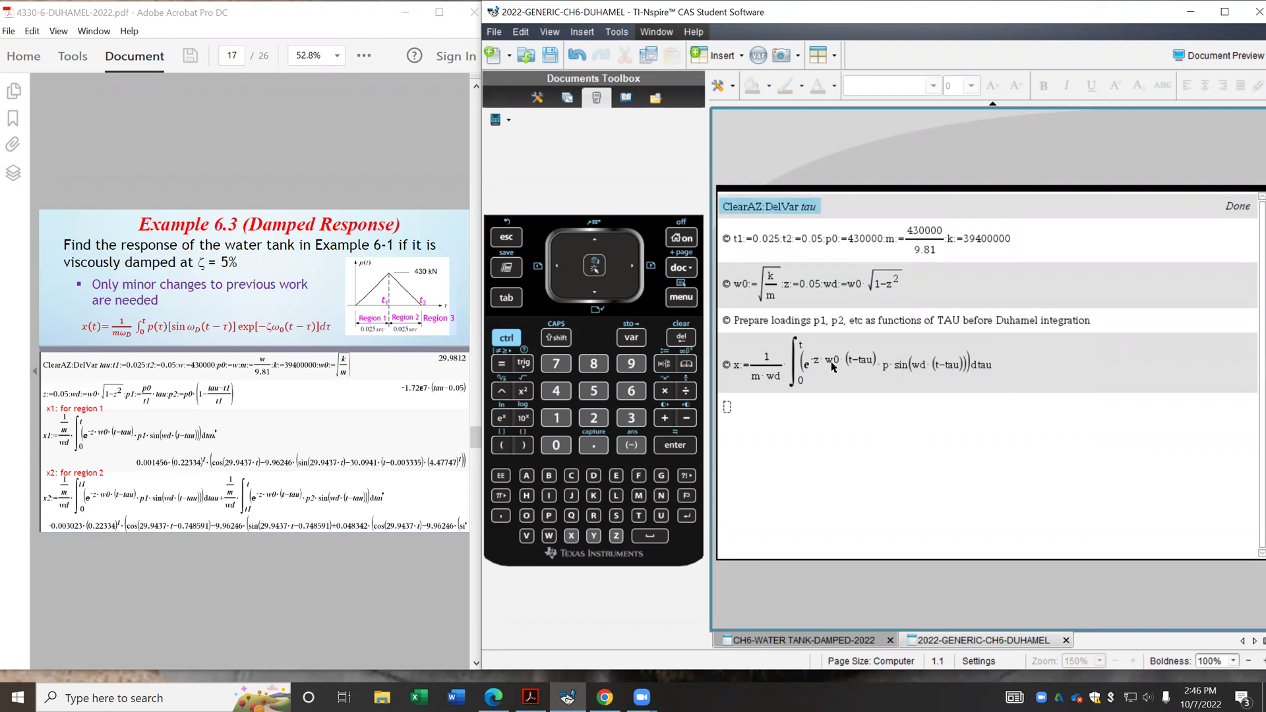
key("Return")
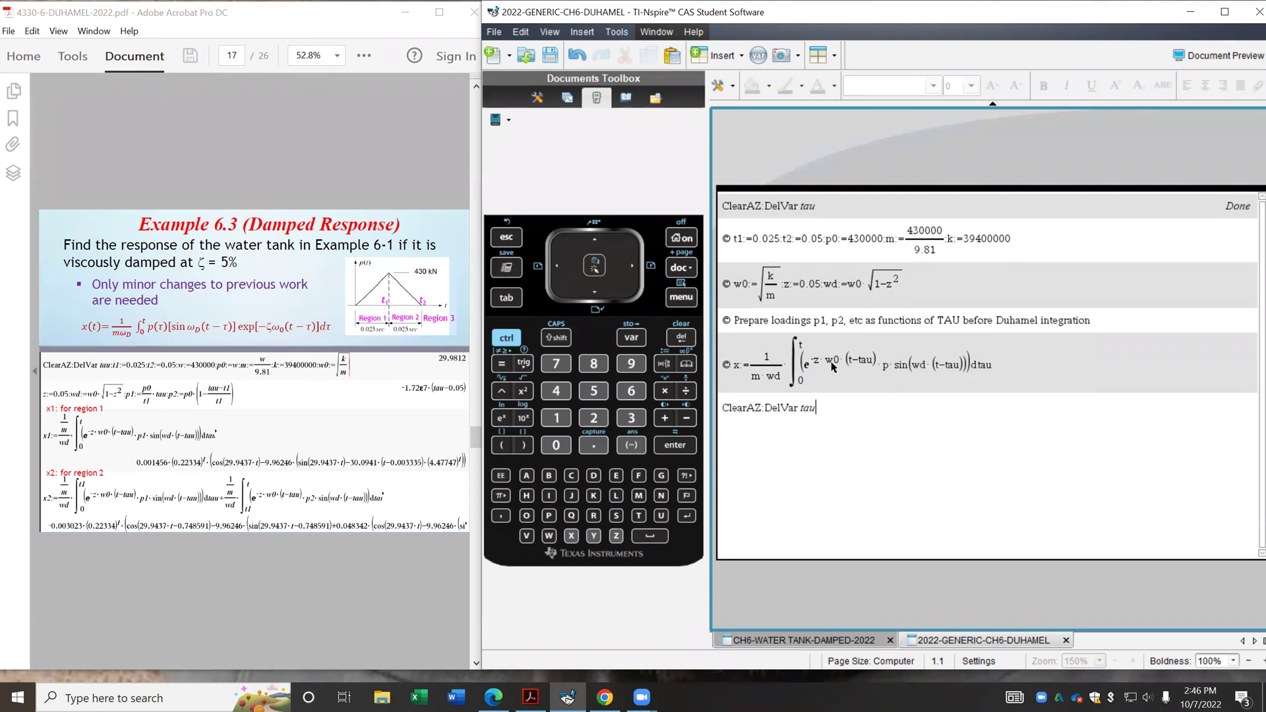
key("Return")
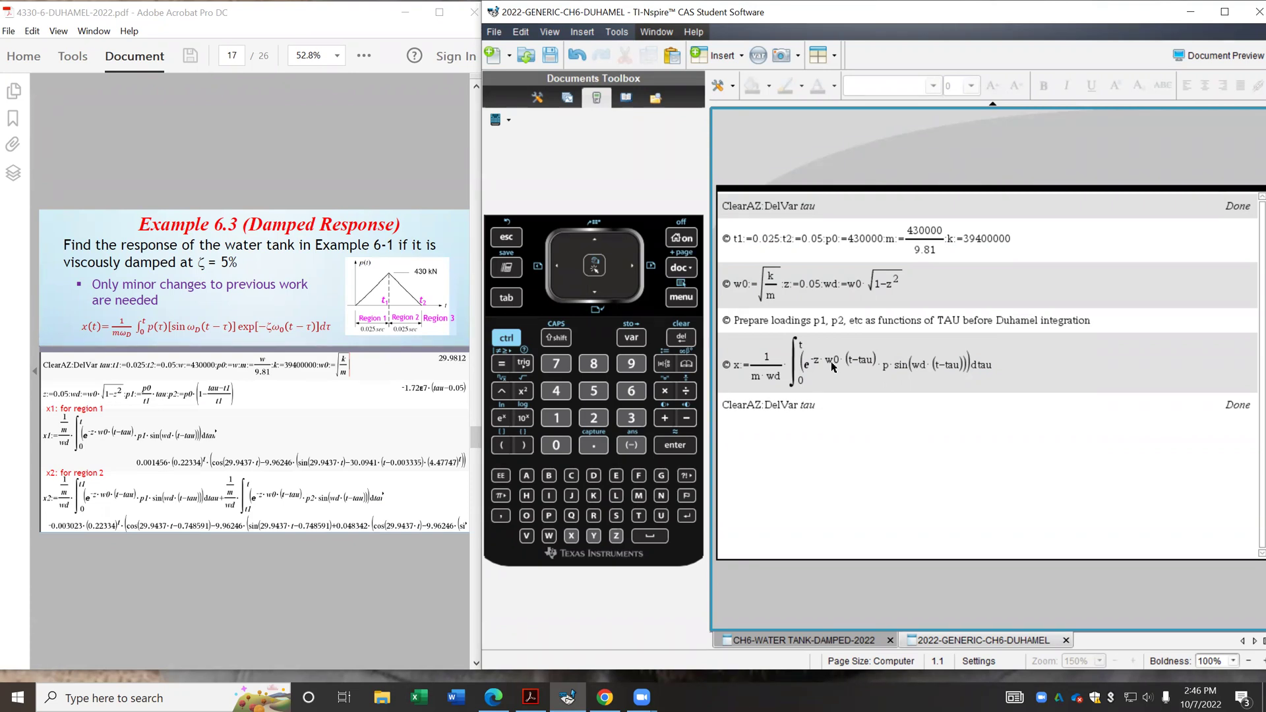
key("Up")
key("Up")
key("Up")
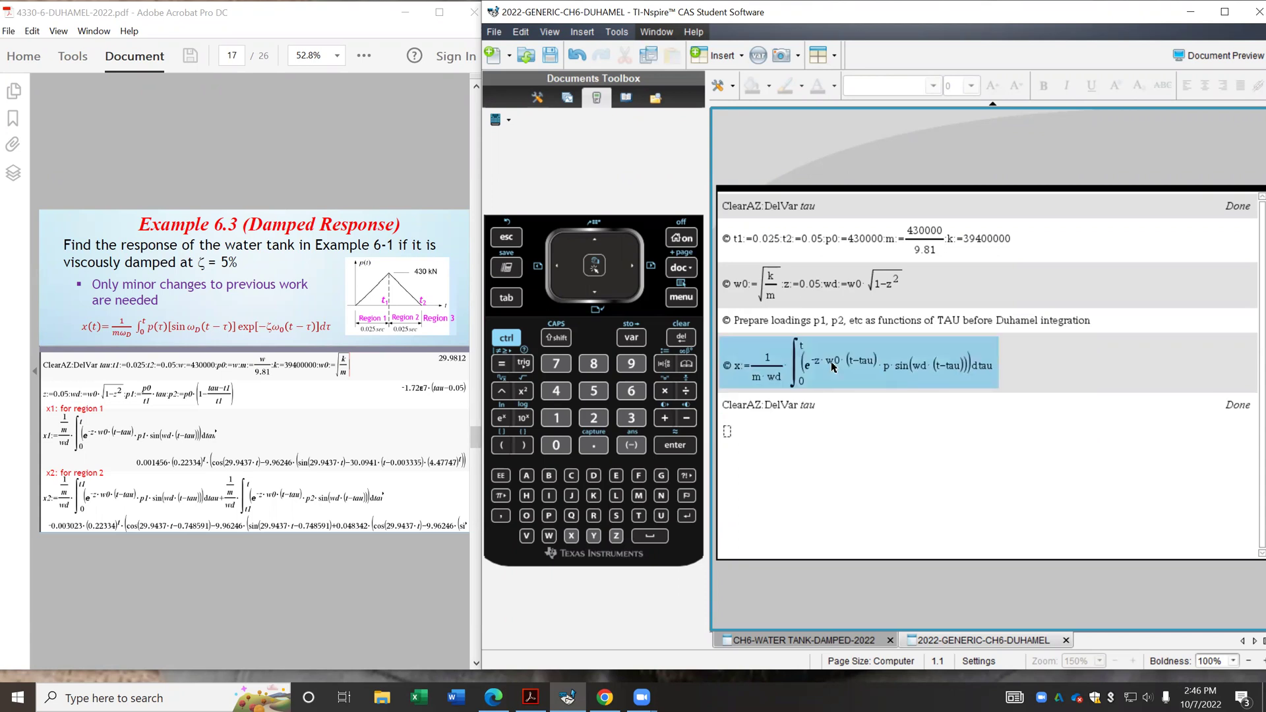
Uncomment the t1, t2, p0=430000, m and k definitions line and evaluate it to 39400000.
key("Up")
key("Up")
key("Up")
key("Return")
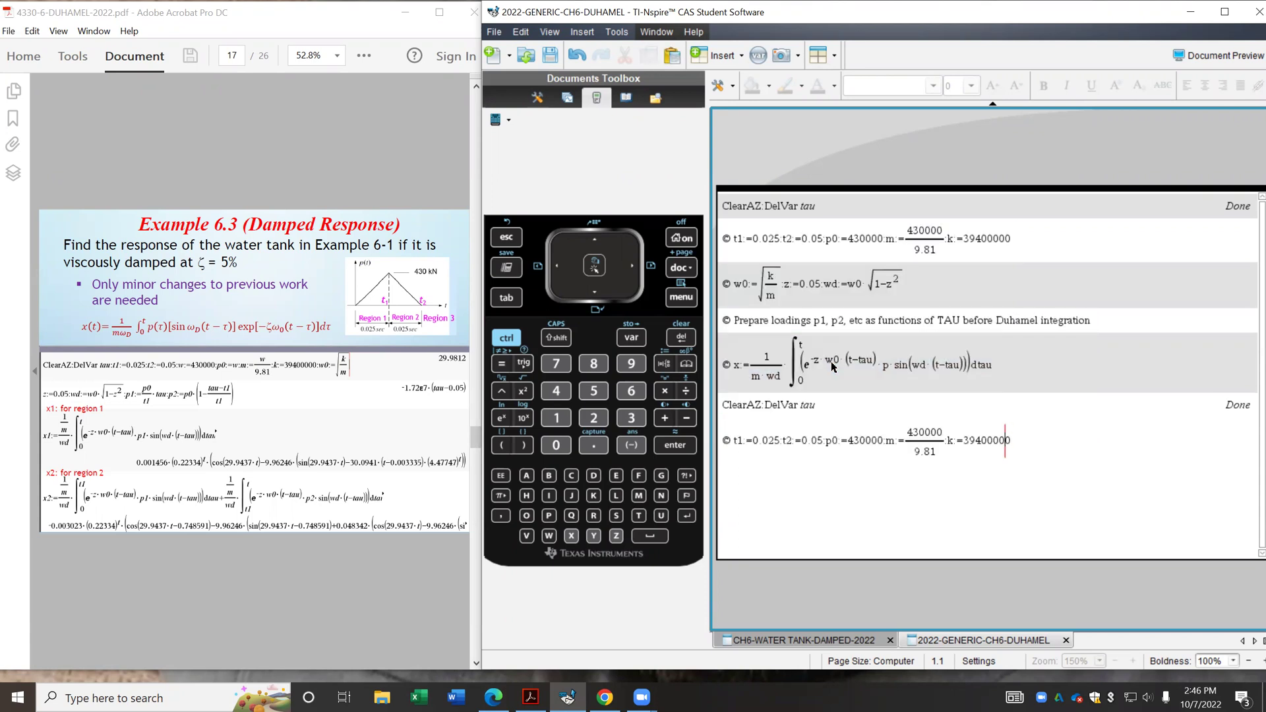
key("Left")
key("Left")
key("Left")
key("Left")
key("Left")
key("Left")
key("Left")
key("Left")
key("Left")
key("Left")
key("Left")
key("Left")
key("Left")
key("Left")
key("Left")
key("Left")
key("Left")
key("Left")
key("Left")
key("Left")
key("BackSpace")
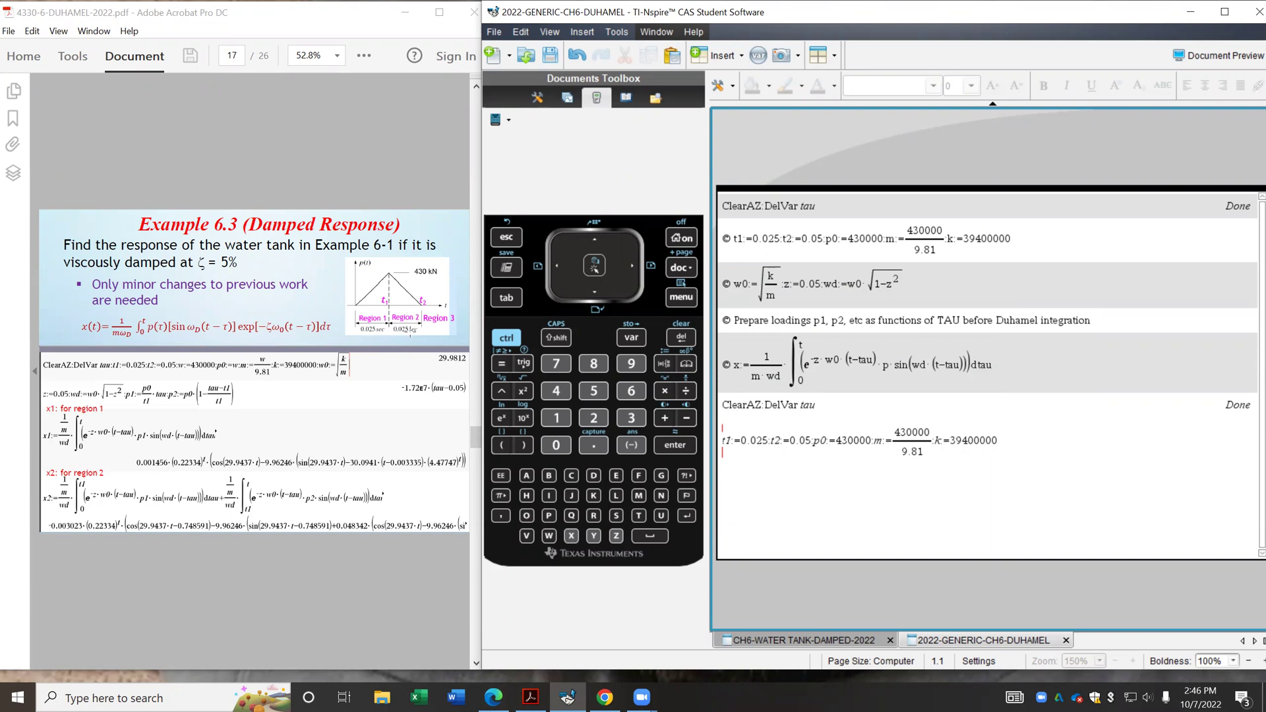
left_click(810, 441)
left_click_drag(826, 441, 872, 443)
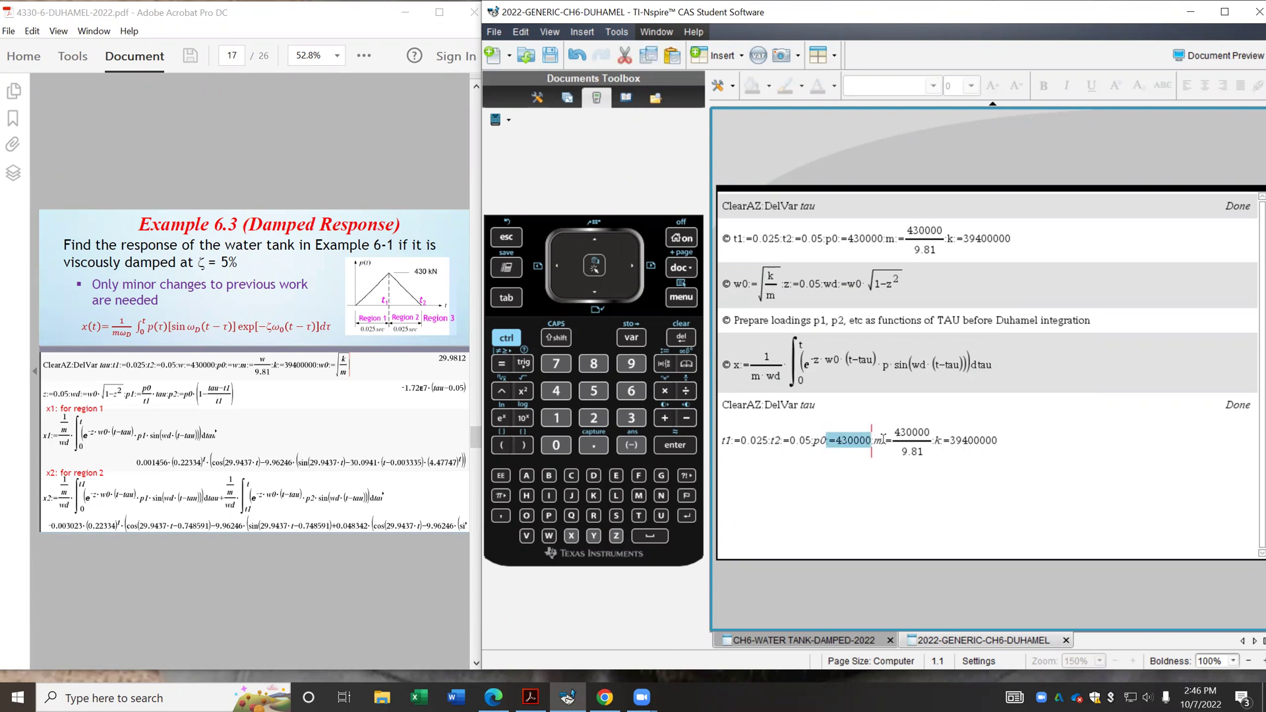
left_click_drag(894, 438, 923, 451)
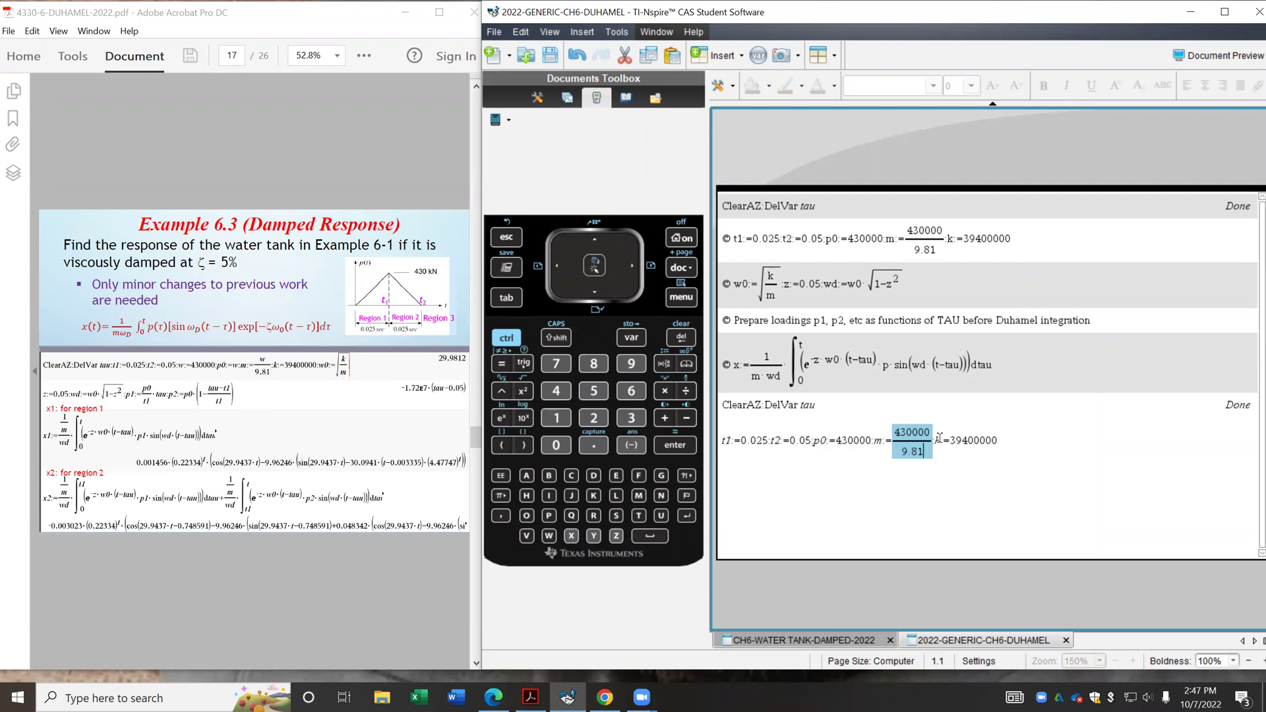
left_click_drag(937, 441, 1002, 440)
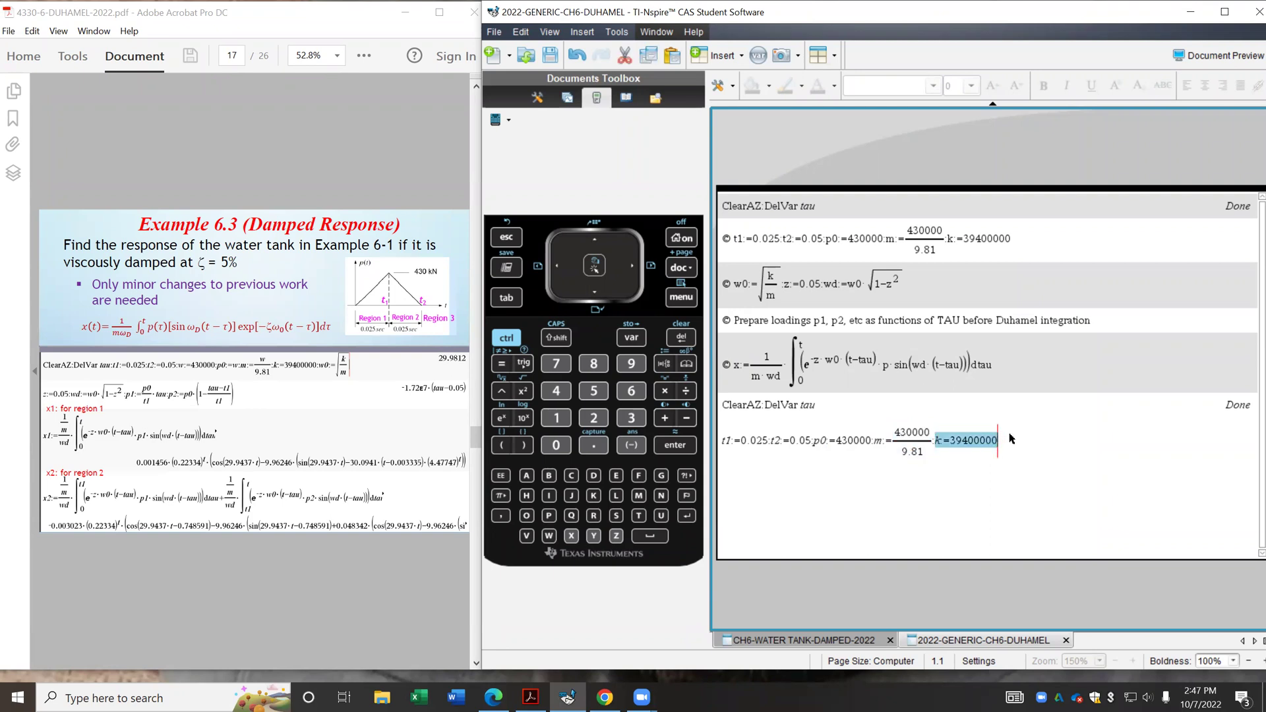
left_click(1035, 448)
key("Return")
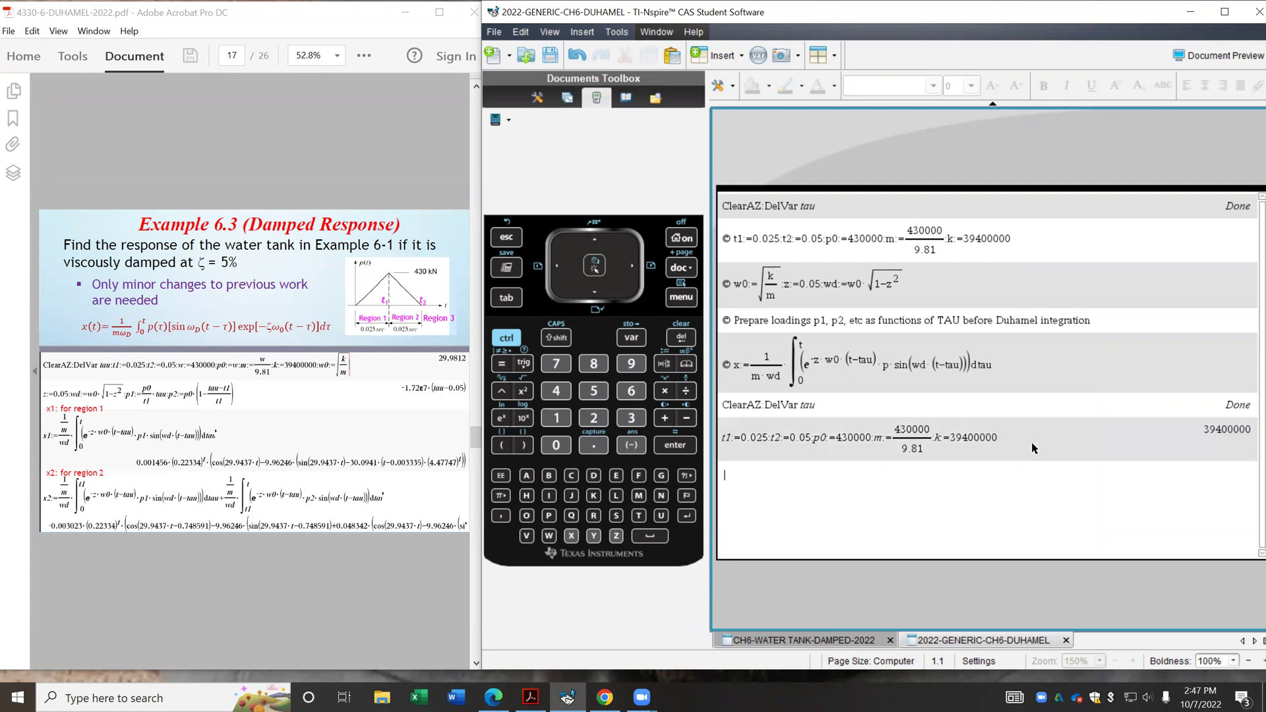
Copy the commented w0, z and wd definitions line and remove its © marker.
key("Up")
key("Up")
key("Up")
key("Up")
key("Up")
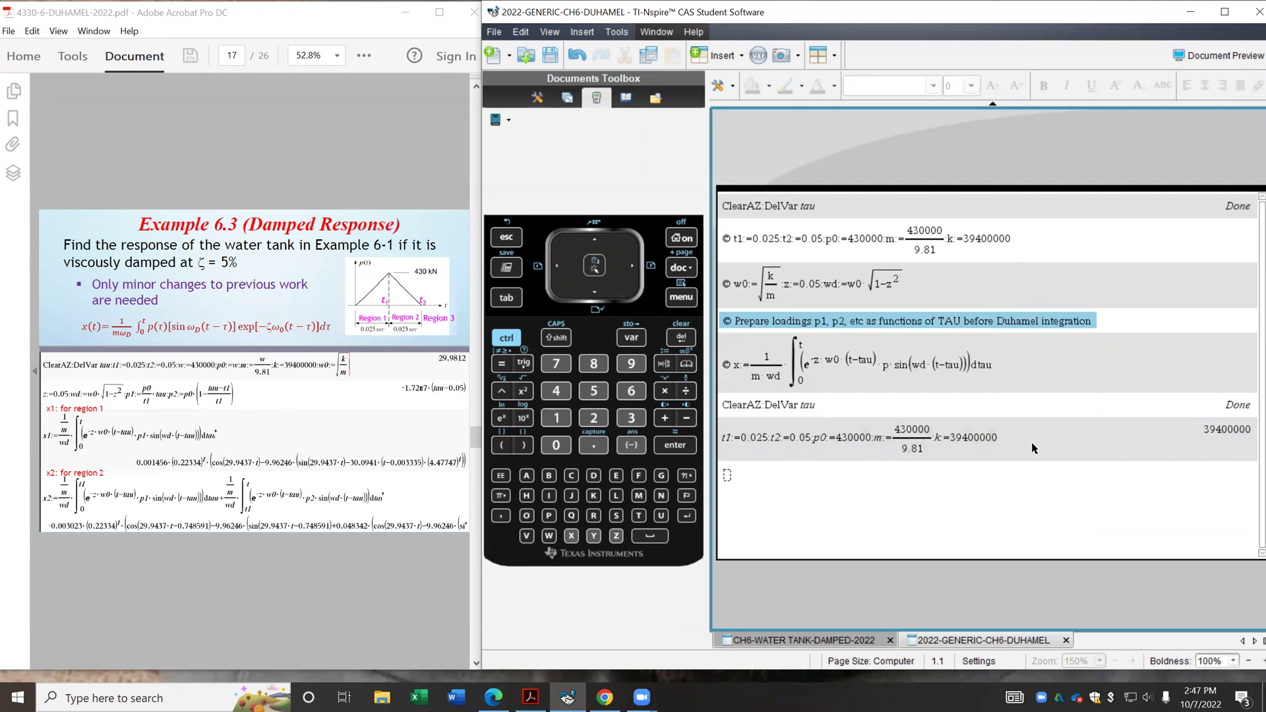
key("Up")
key("Return")
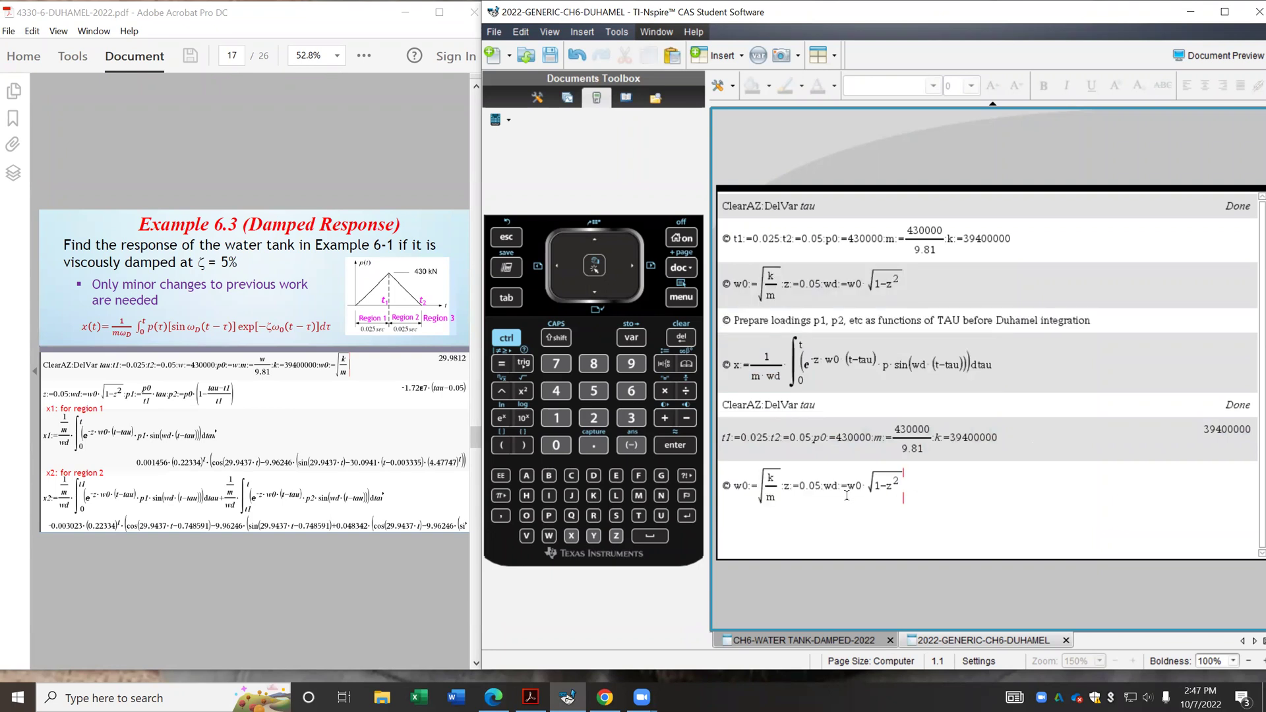
key("ctrl+a")
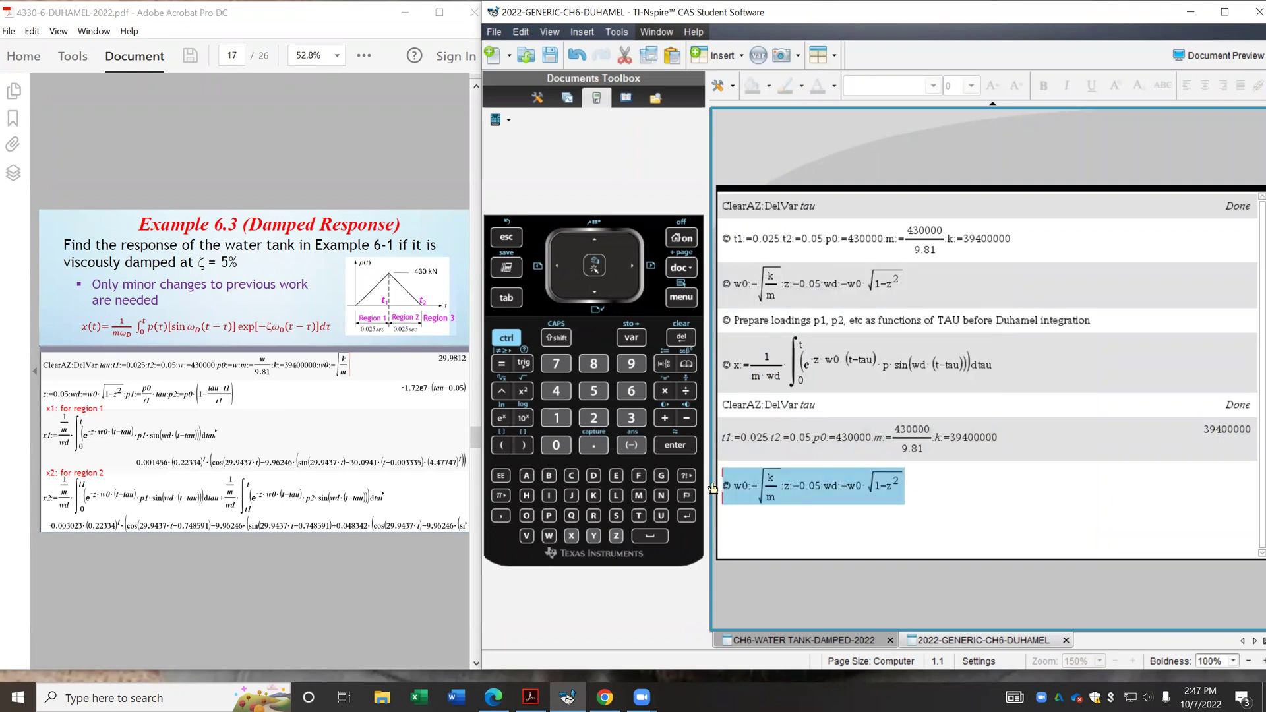
key("Left")
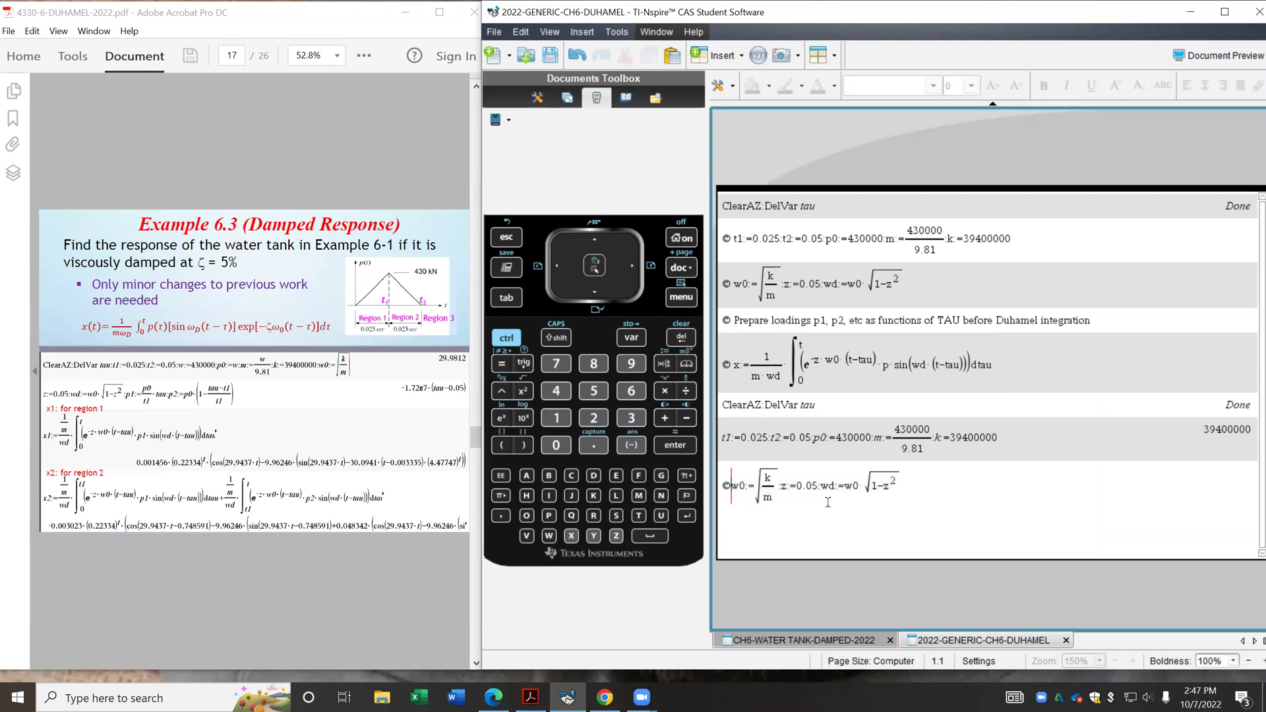
key("Delete")
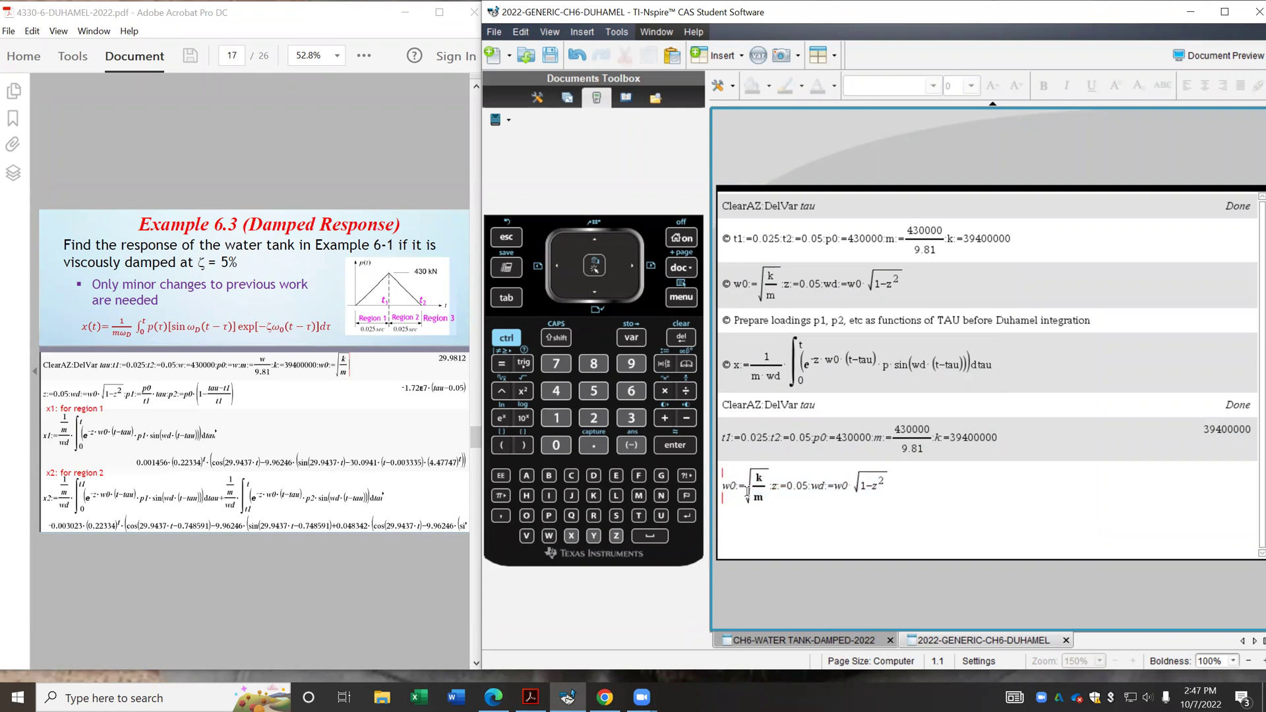
Check z:=0.05 and wd = w0·√(1−z²), then evaluate the line to 29.9437.
left_click_drag(770, 485, 808, 483)
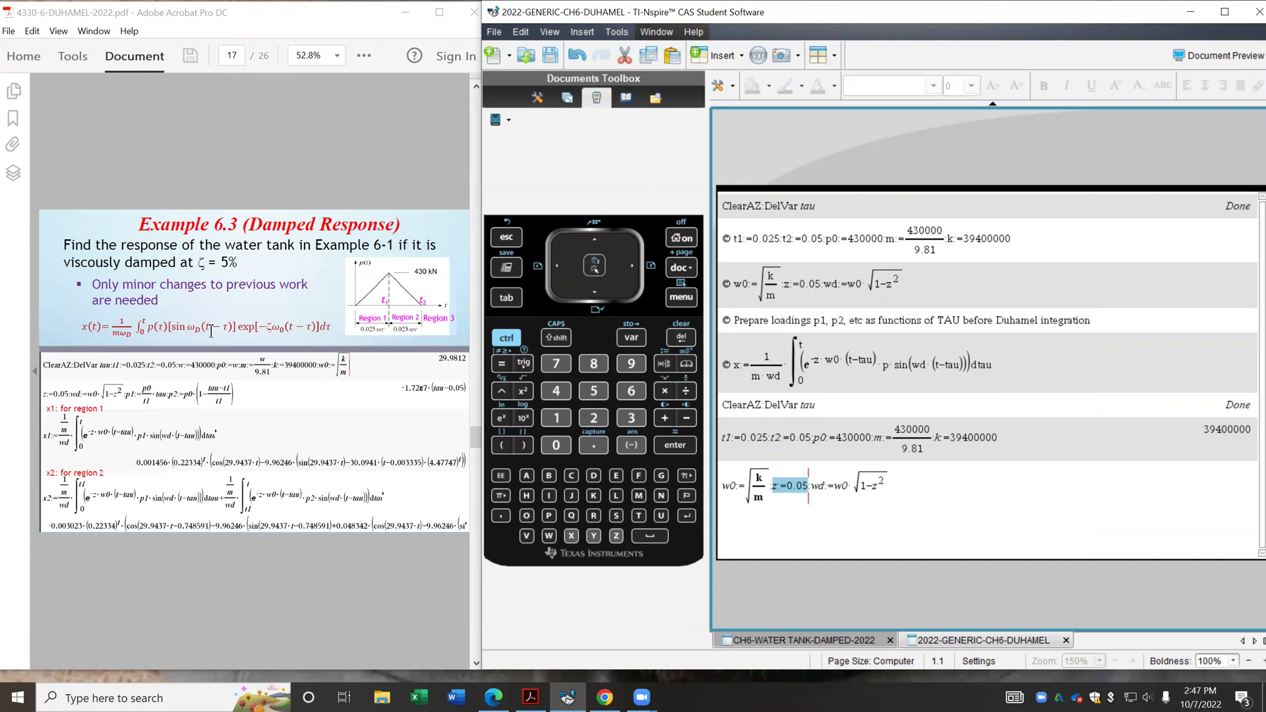
double_click(821, 486)
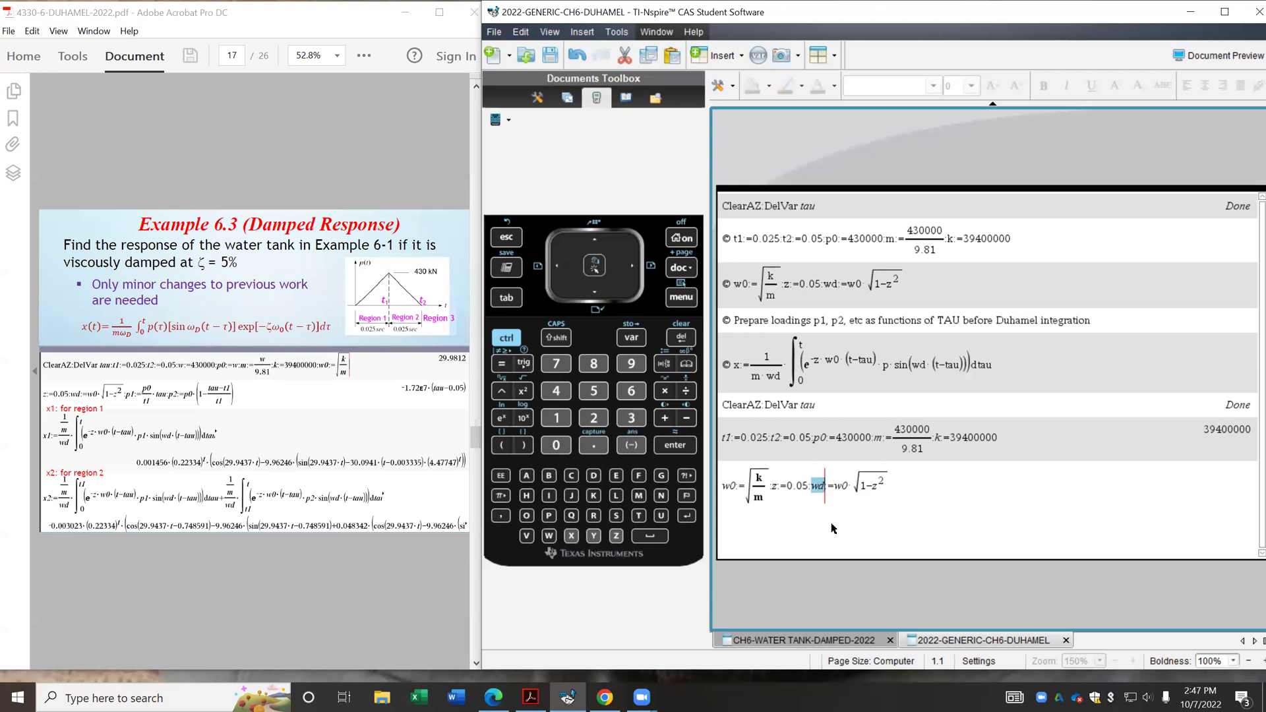
left_click_drag(841, 486, 891, 488)
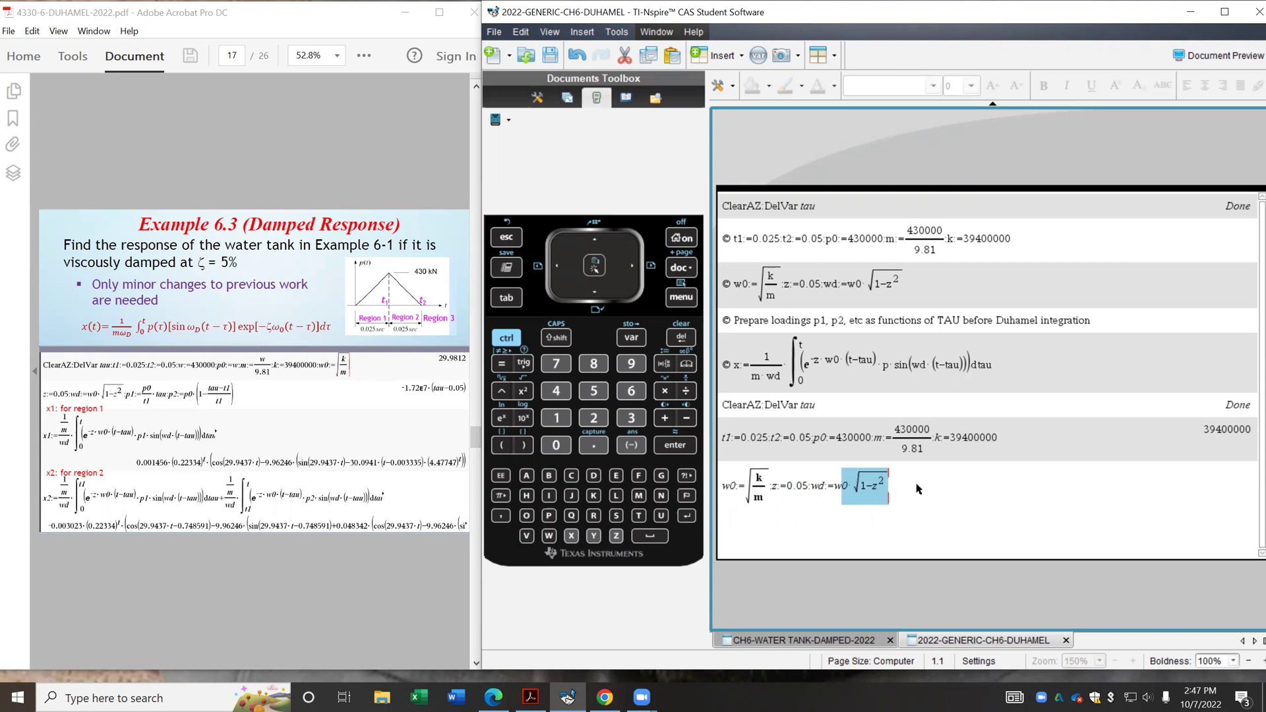
left_click(917, 489)
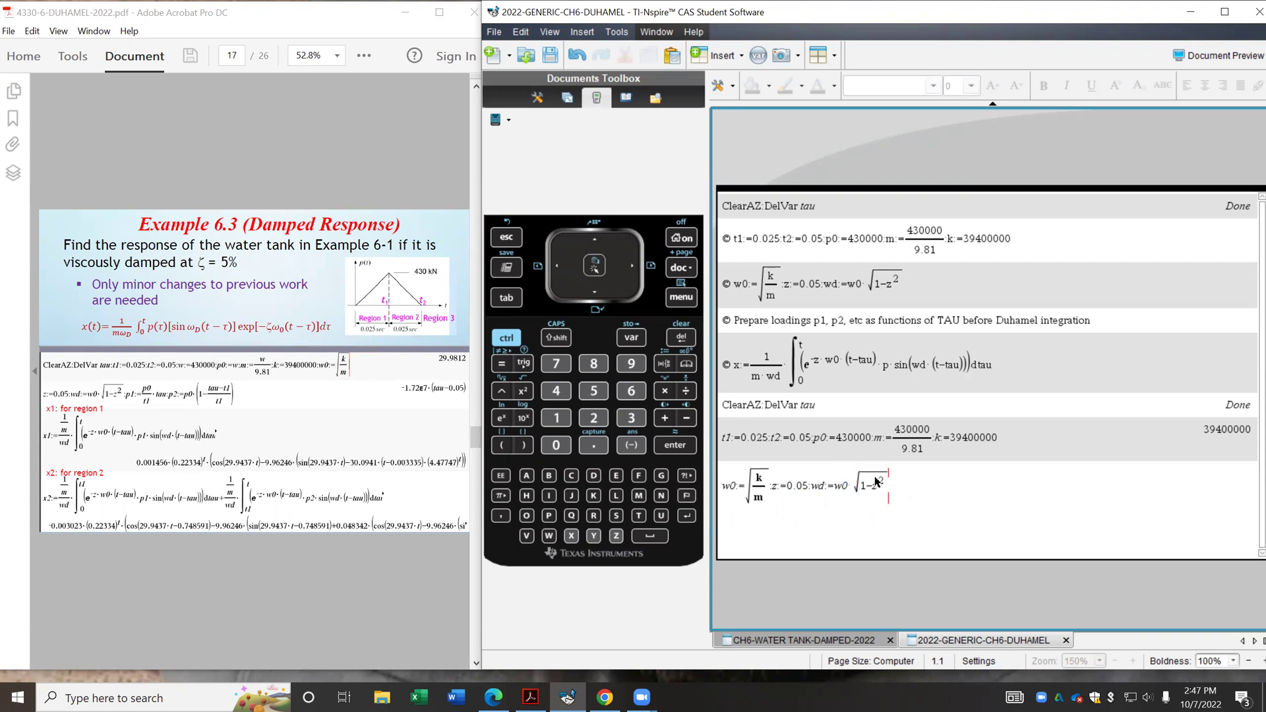
left_click(857, 487)
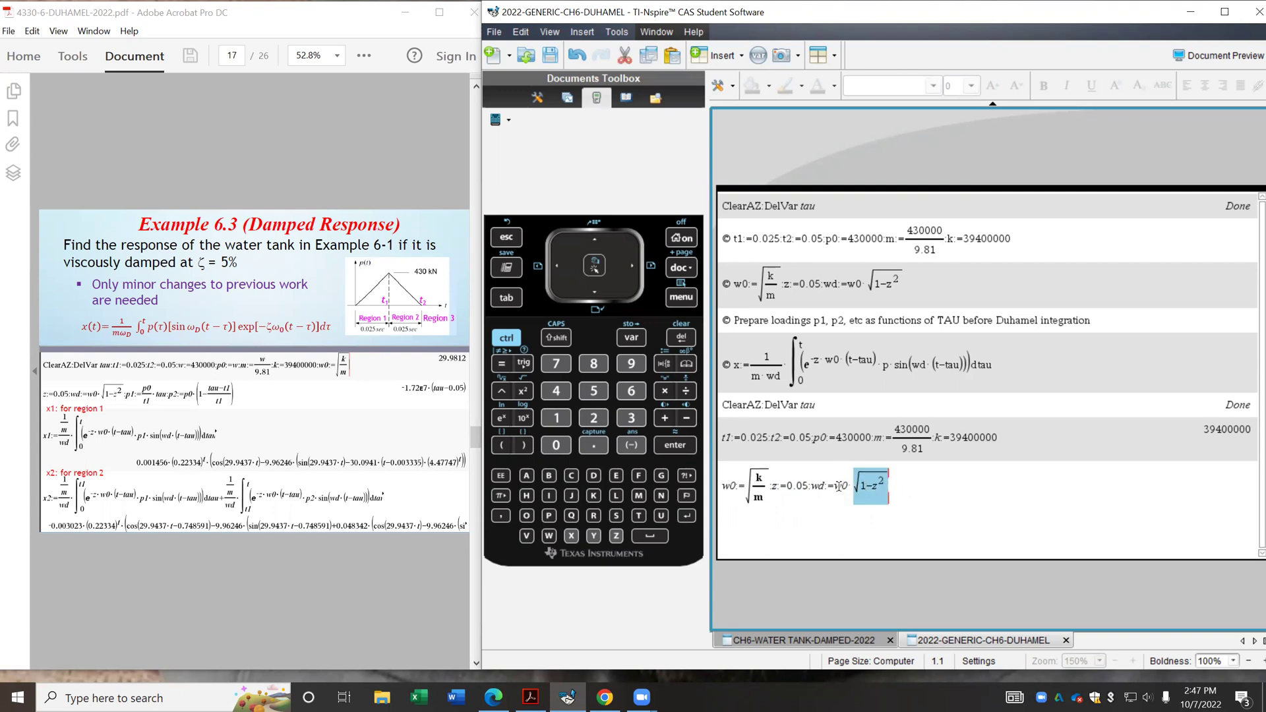
left_click_drag(835, 486, 842, 486)
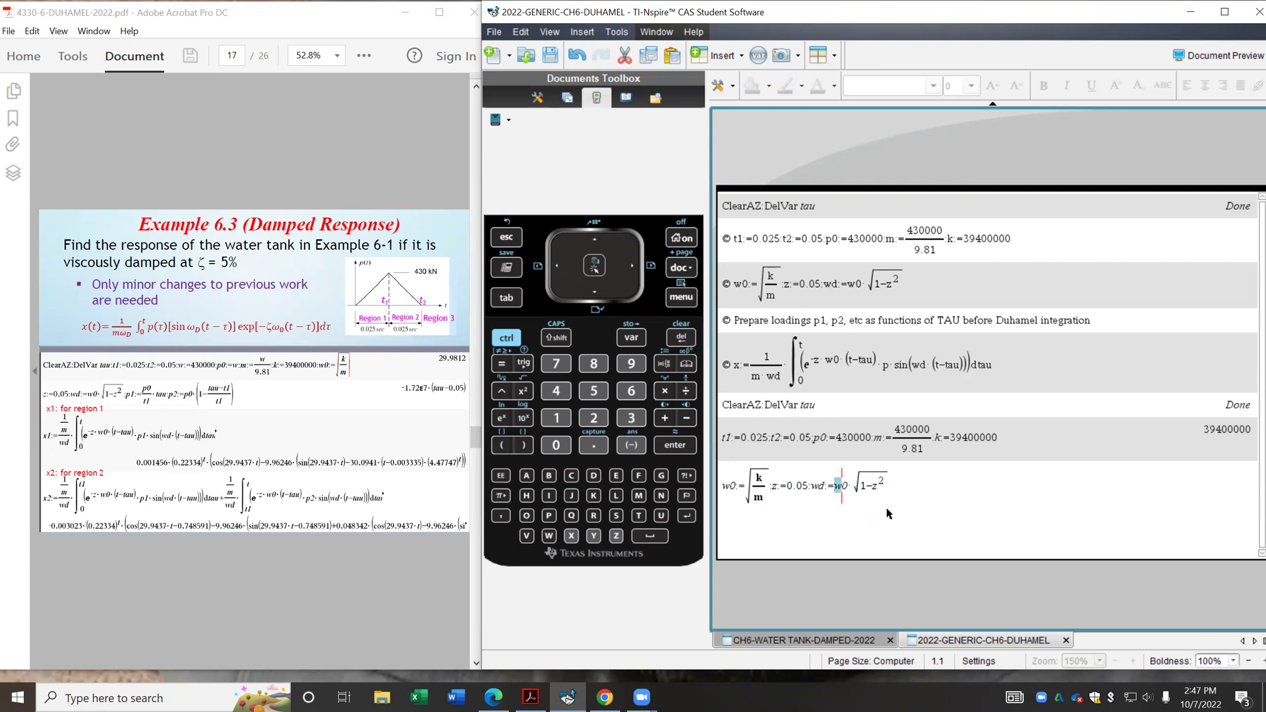
key("Return")
key("Up")
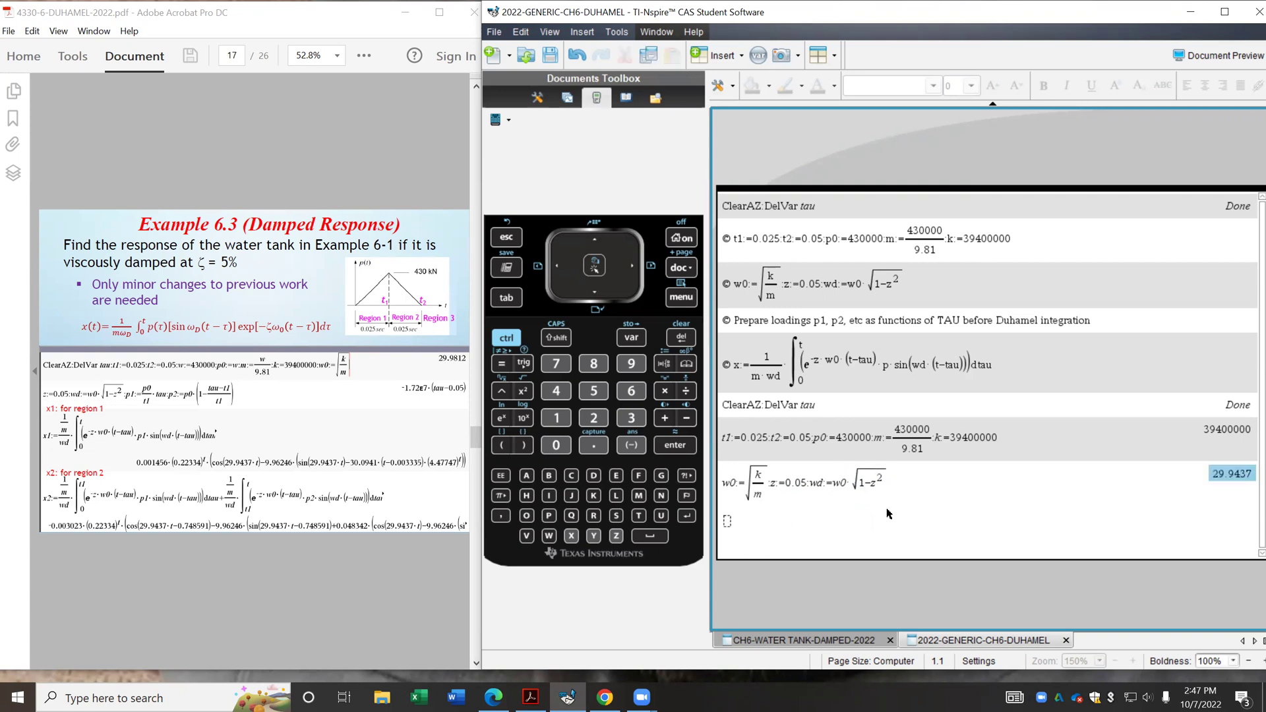
key("Up")
key("Up")
key("Up")
key("Up")
key("Up")
key("Up")
key("Up")
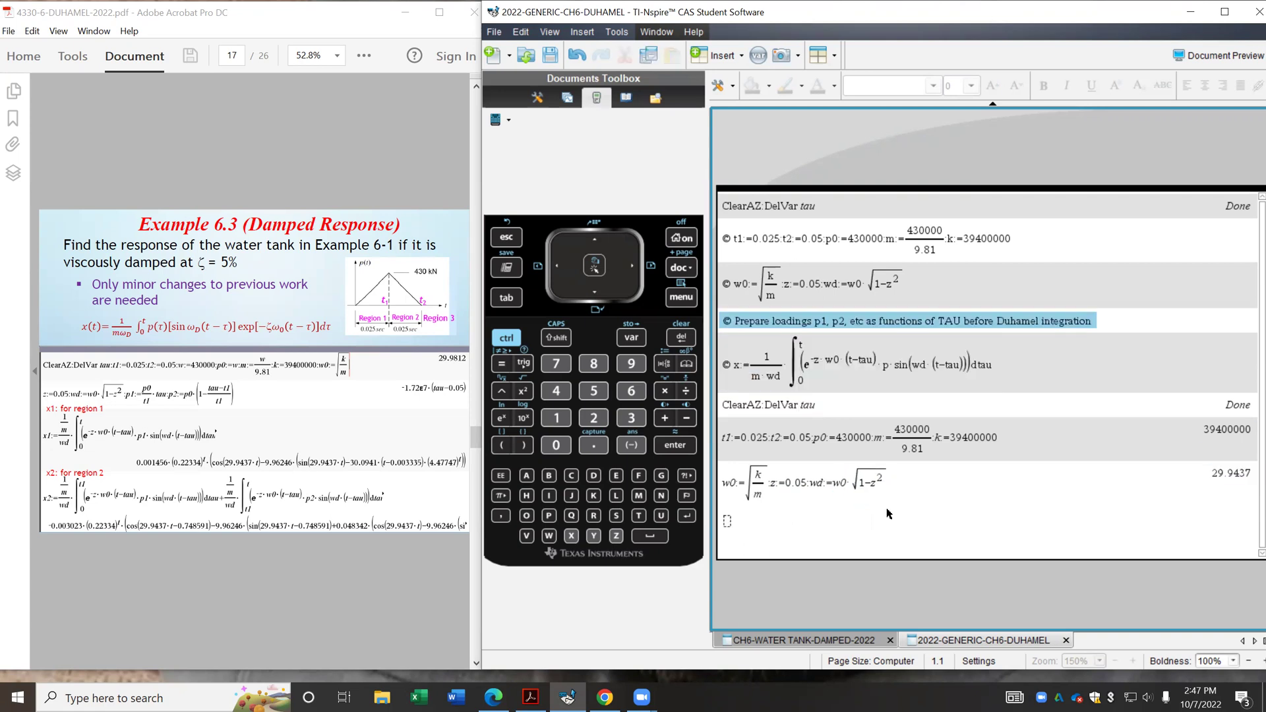
Define p1:=p0·tau/t1, which evaluates to 1.72E7·tau, and copy it to a new line.
key("Down")
key("Down")
key("Down")
key("Down")
key("Down")
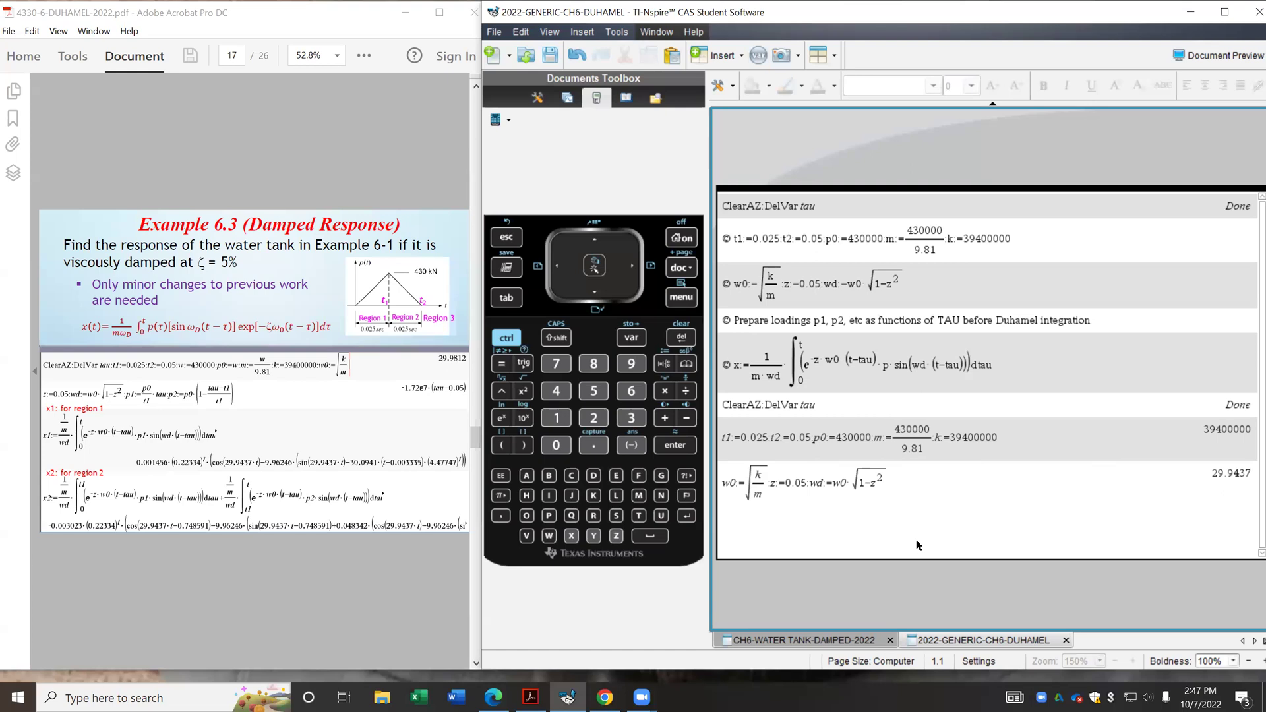
type("p1:")
type("=")
type("p0")
type("*")
type("tau")
type("/t1")
key("Return")
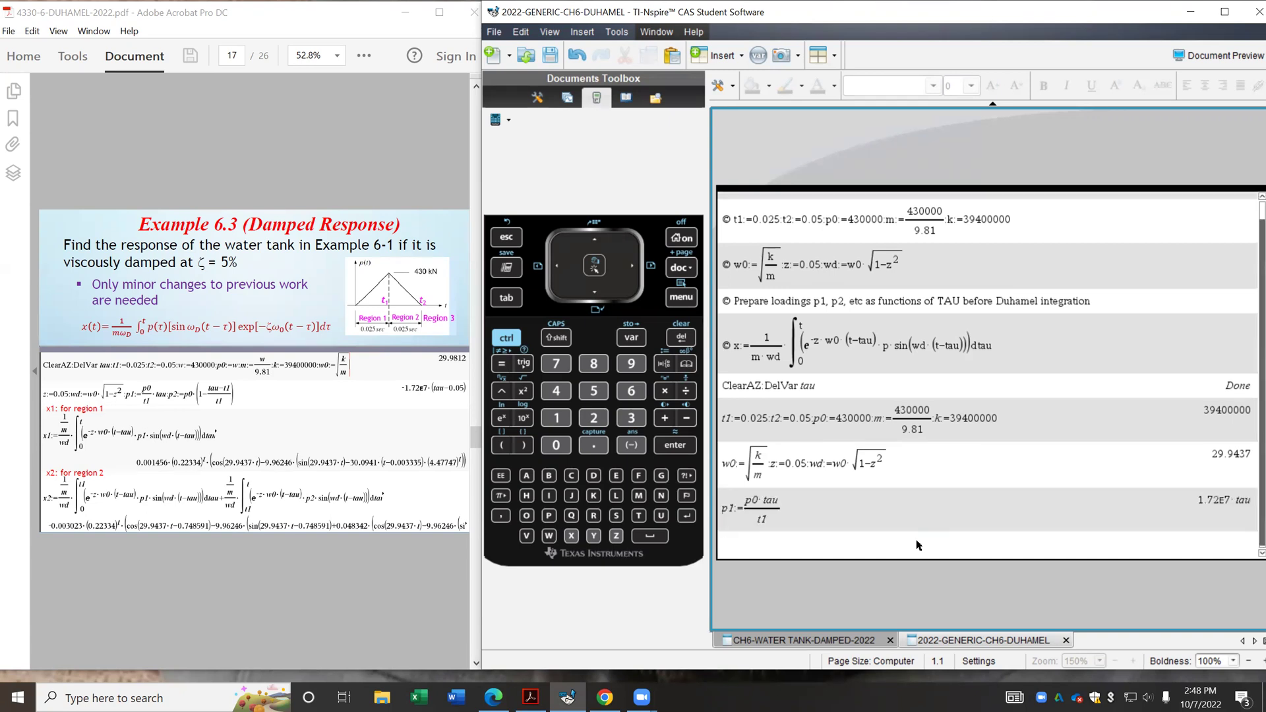
key("Up")
key("Up")
key("Return")
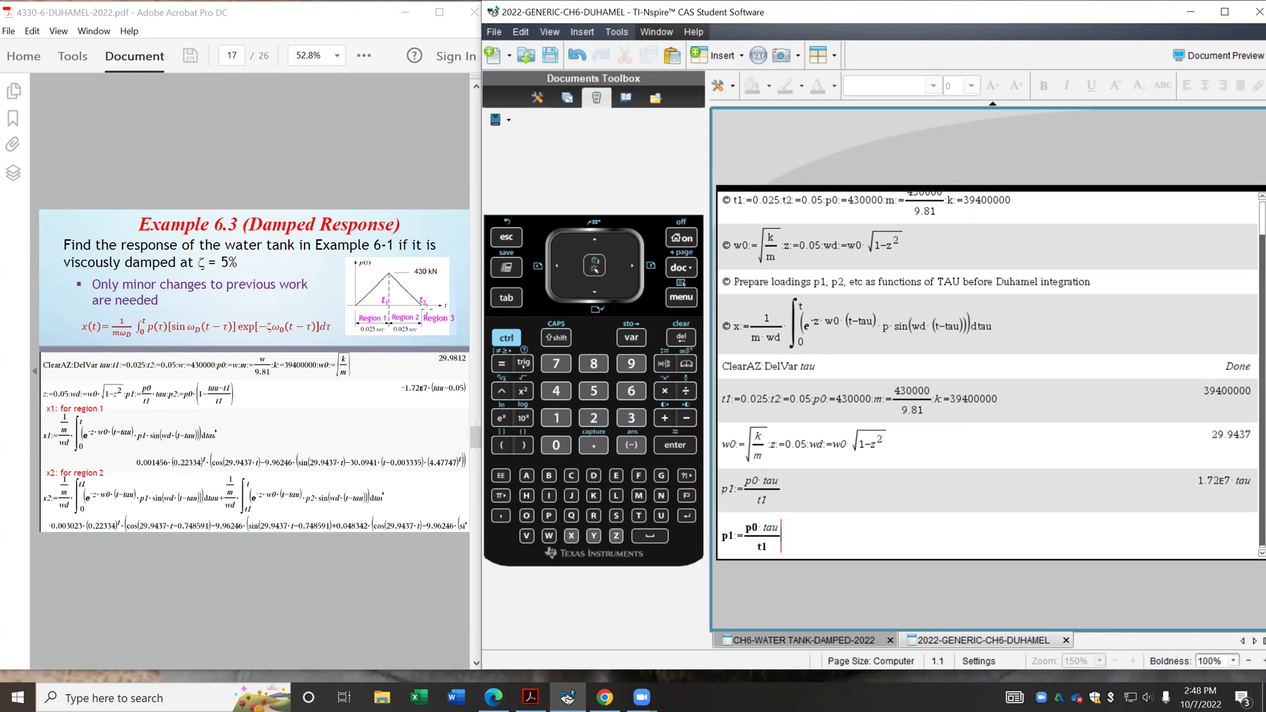
Edit the copy into p2:=p0·(1−(tau−t1)/(t2−t1)), evaluating to −1.72E7·(tau−0.05).
double_click(730, 537)
type("p2")
left_click(741, 538)
type("p0")
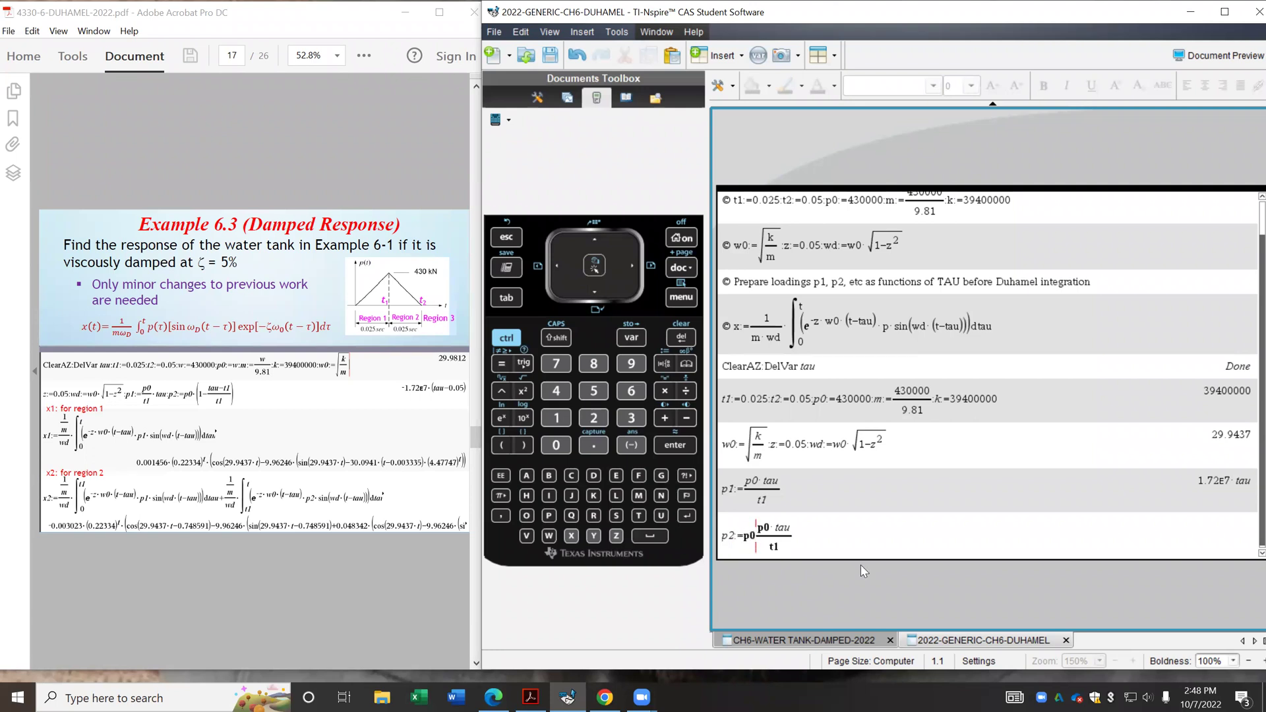
type("*(")
type("1")
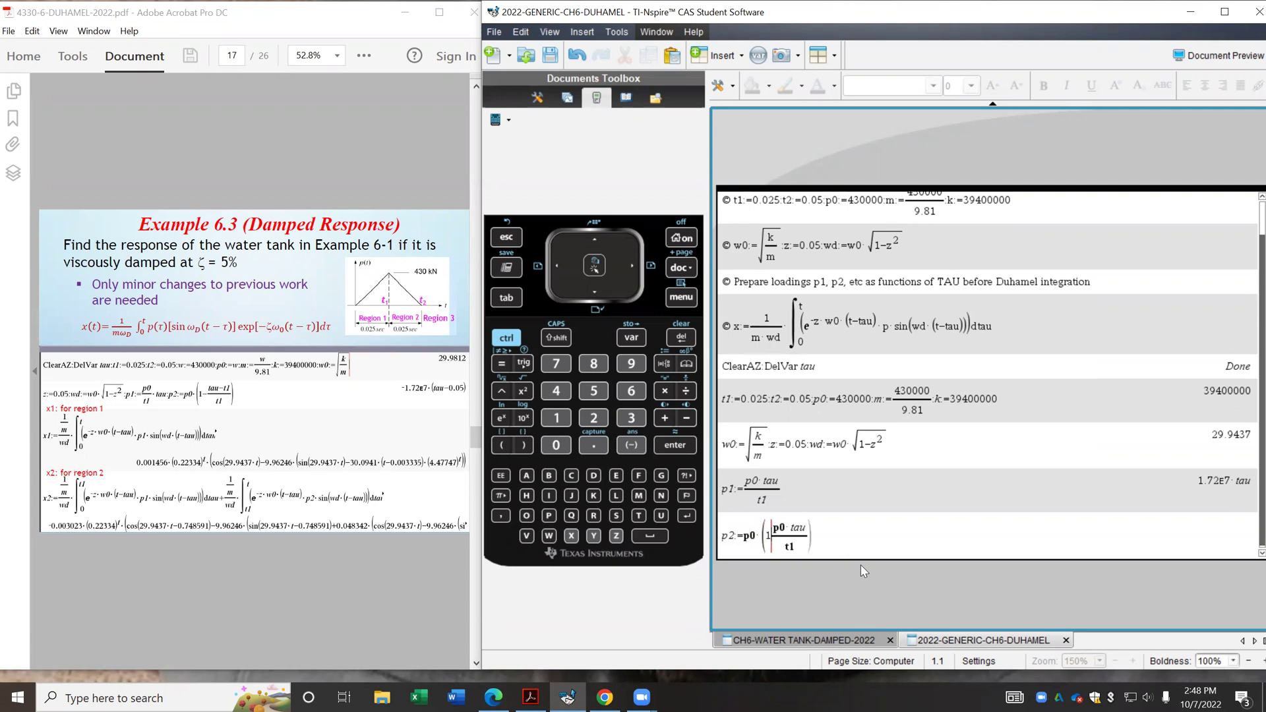
type("-")
left_click_drag(779, 527, 800, 526)
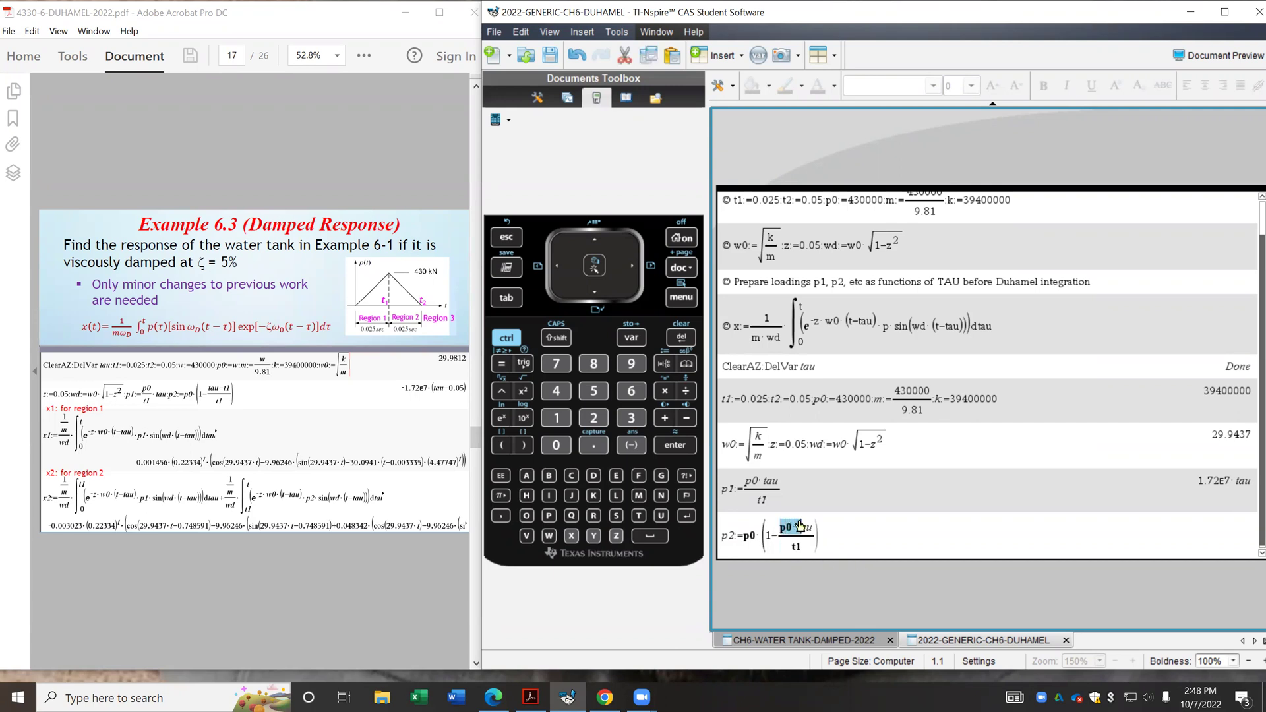
key("BackSpace")
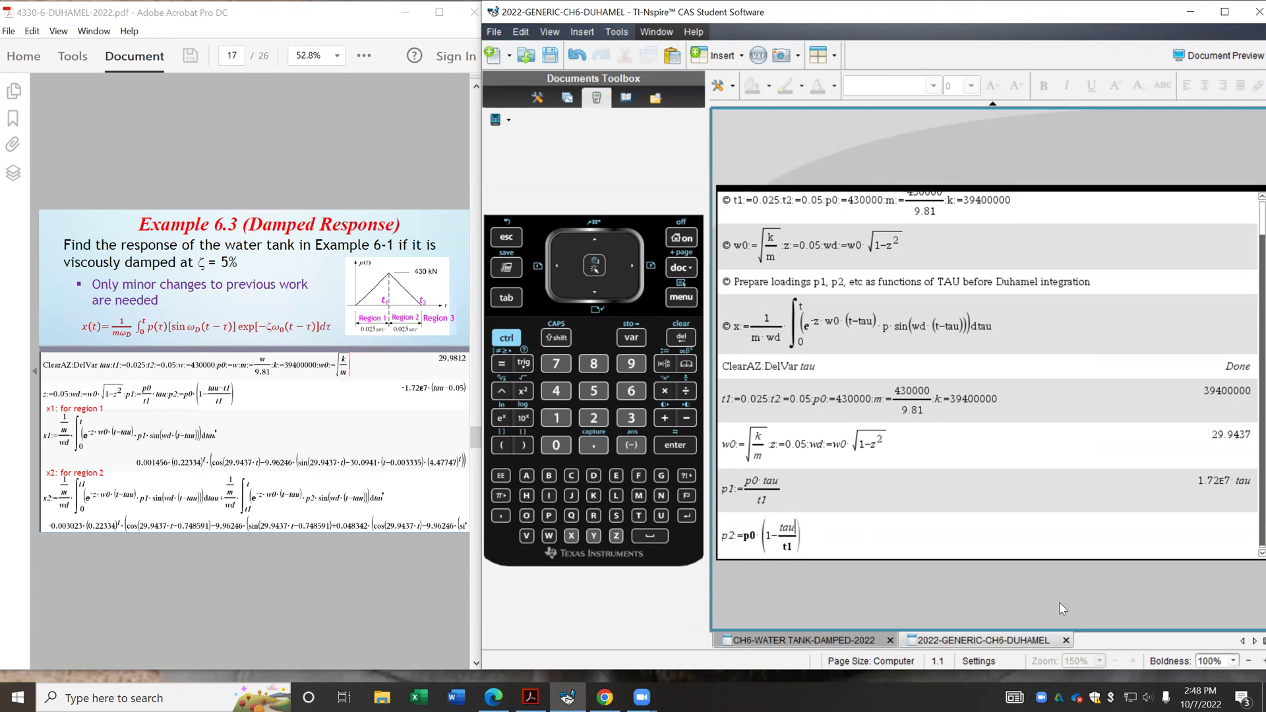
type("-t1")
left_click_drag(800, 547, 796, 547)
type("2-t1")
key("Return")
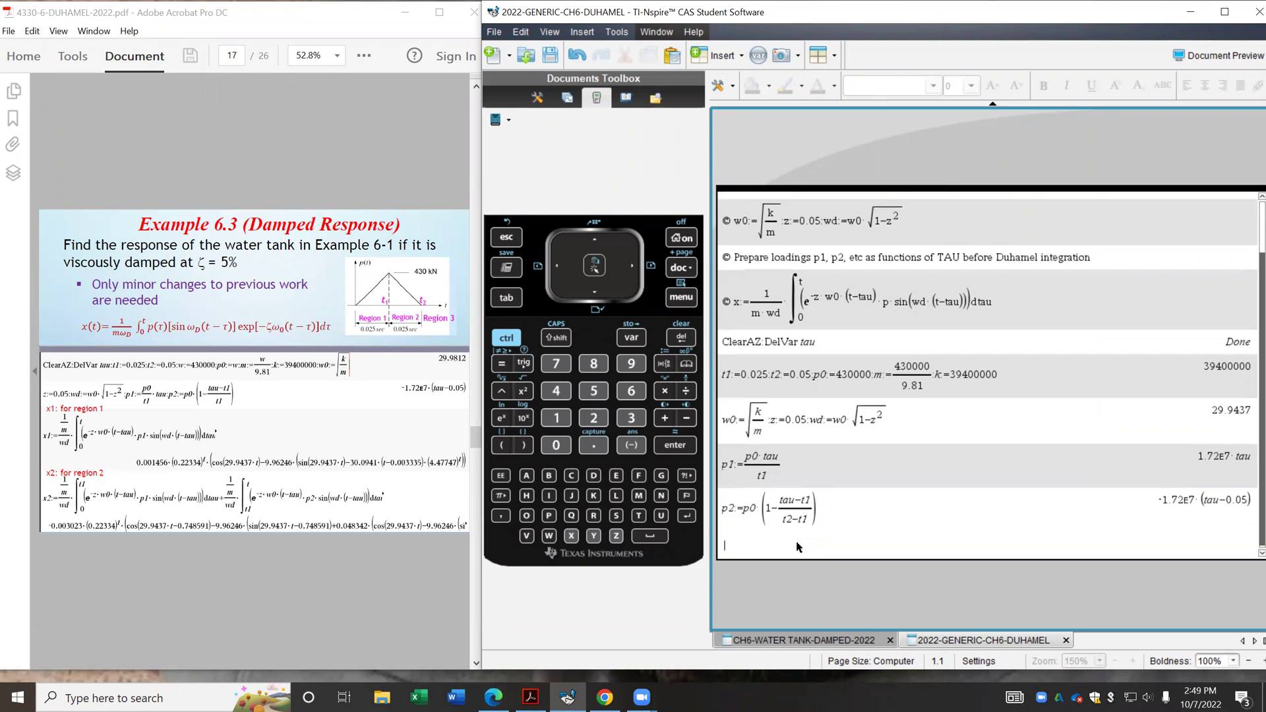
Evaluate p2 with tau=t1 using the 'with' operator, confirming it gives 430000.
type("p2:")
key("BackSpace")
left_click(509, 339)
left_click(501, 364)
left_click(520, 490)
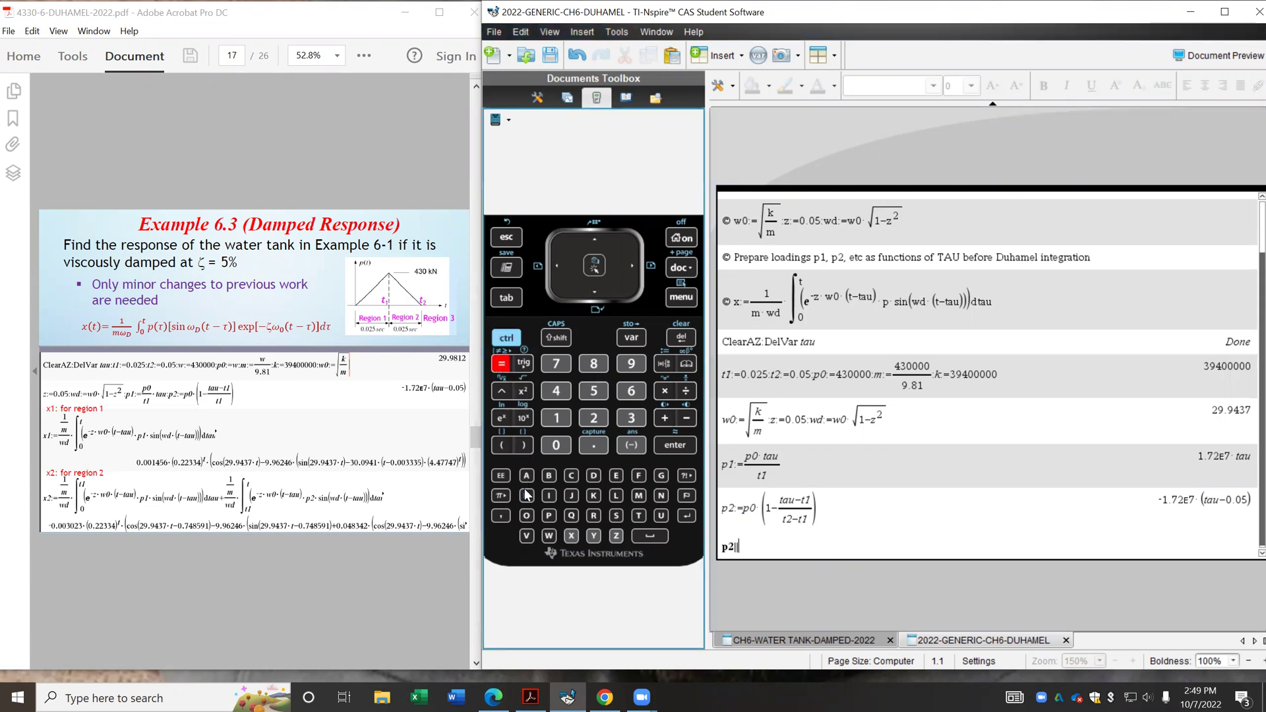
key("BackSpace")
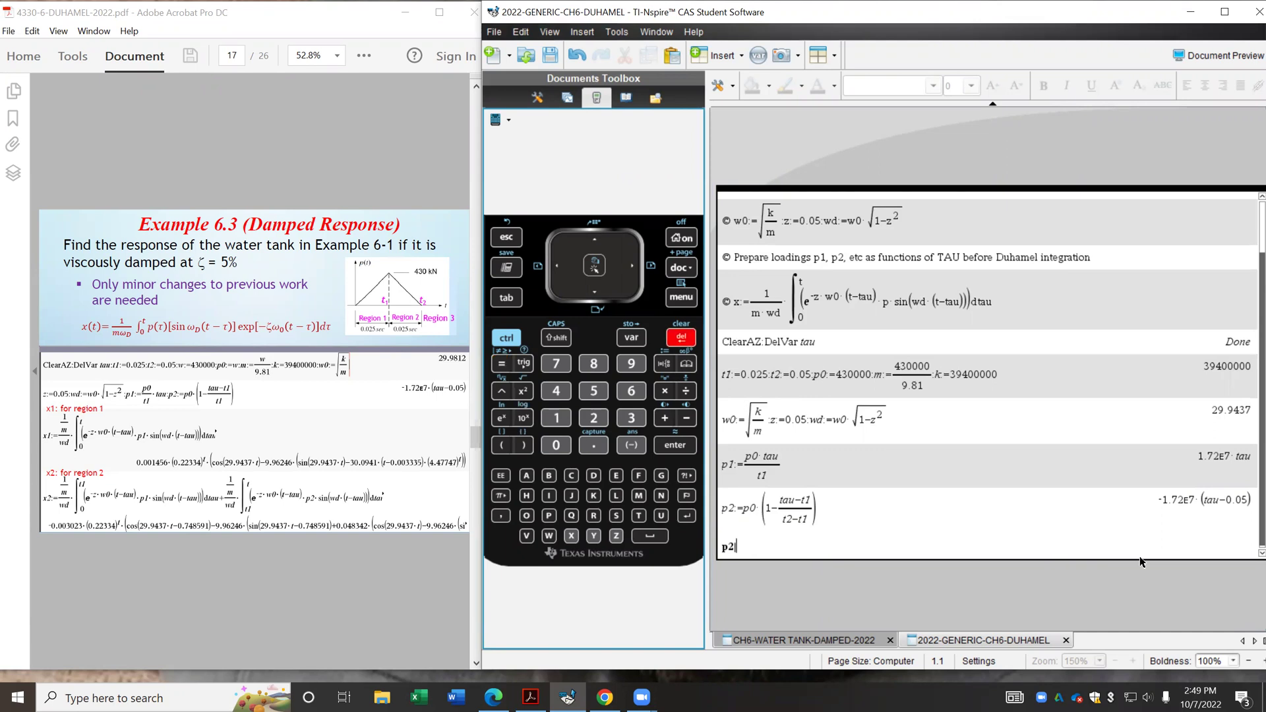
type("tau=t1")
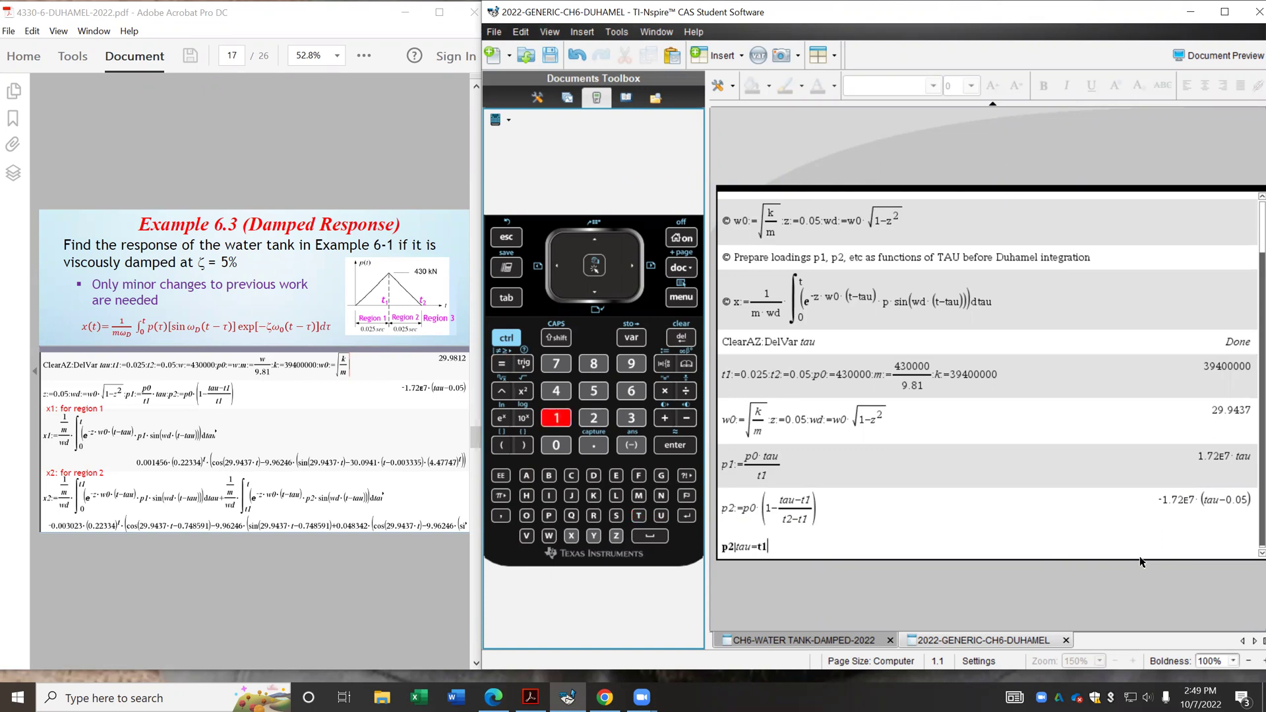
key("Return")
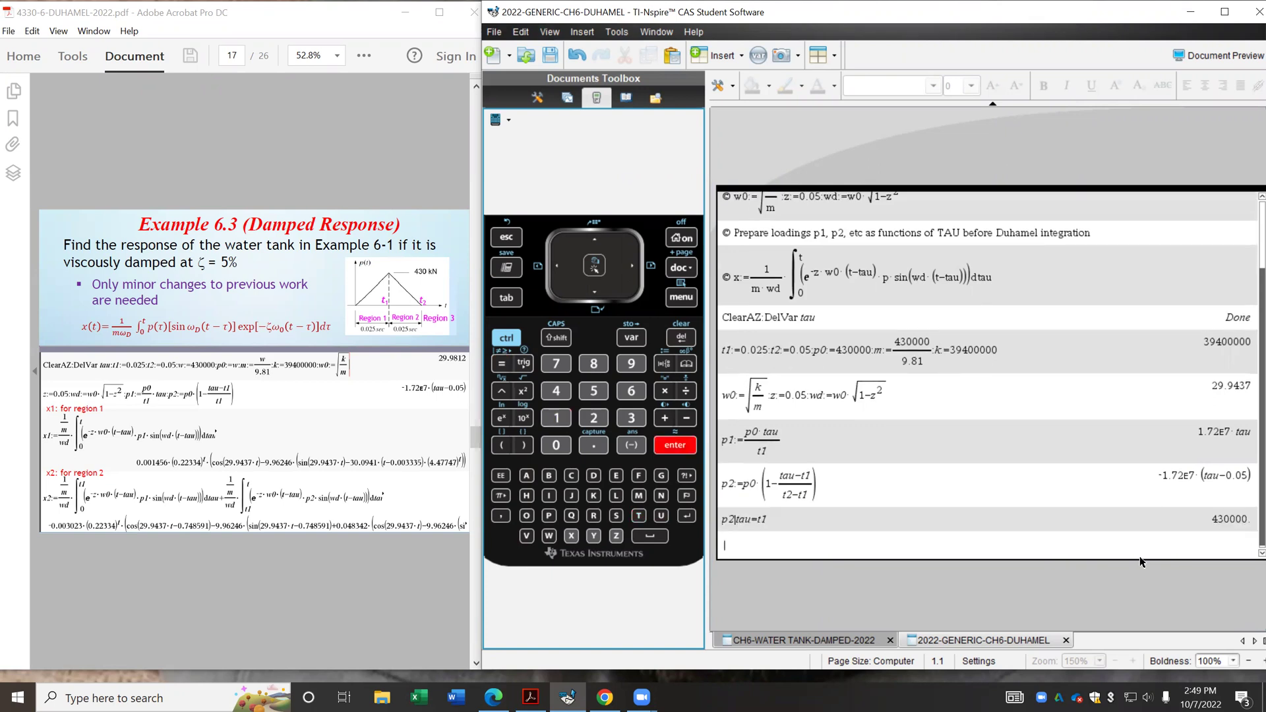
Repeat the check with tau=t2, confirming p2 gives 0.
key("Up")
key("Return")
key("BackSpace")
type("2")
key("Return")
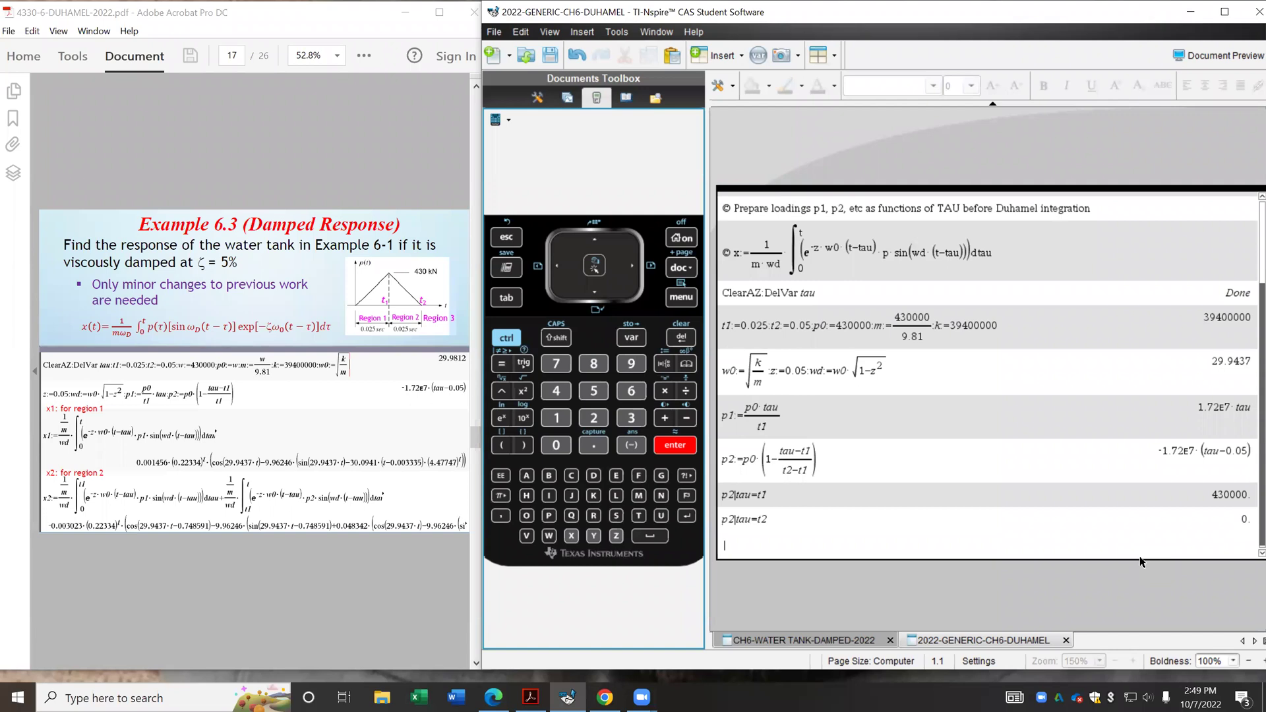
Recall the commented x:= Duhamel integral and remove its © marker.
key("Up")
key("Up")
key("Up")
key("Up")
key("Up")
key("Up")
key("Up")
key("Up")
key("Up")
key("Up")
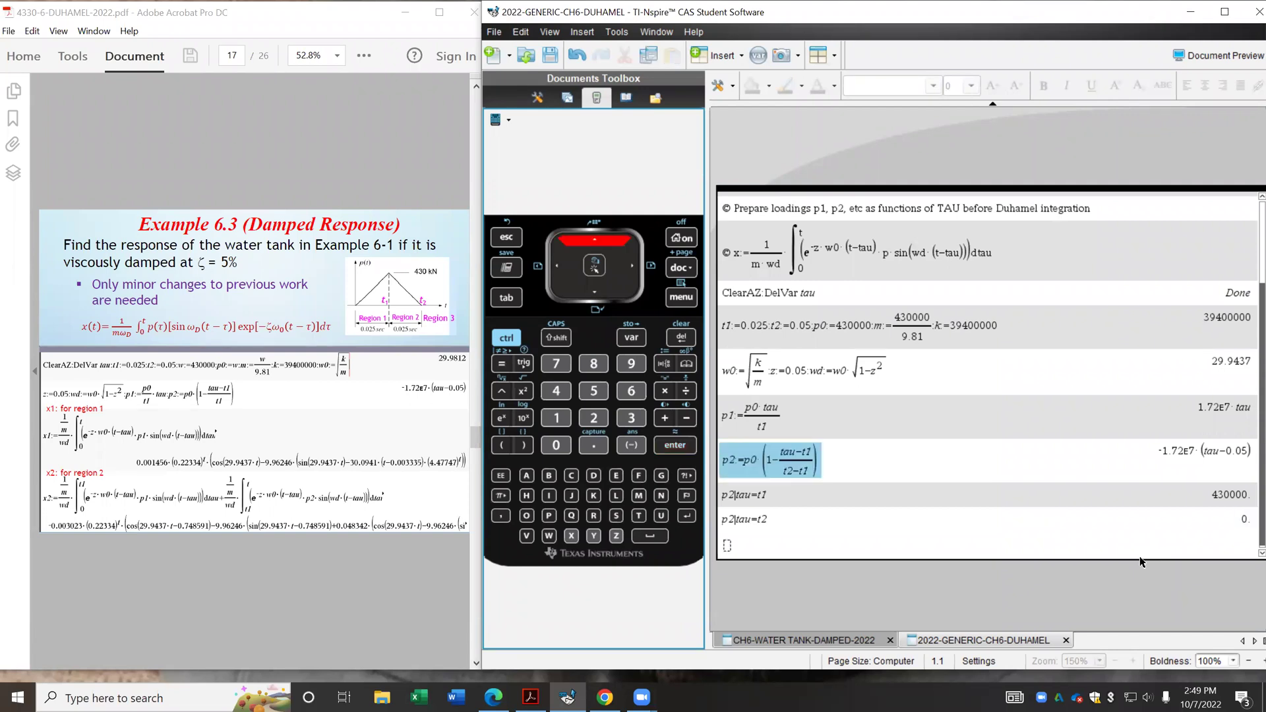
key("Up")
key("Up")
key("Up")
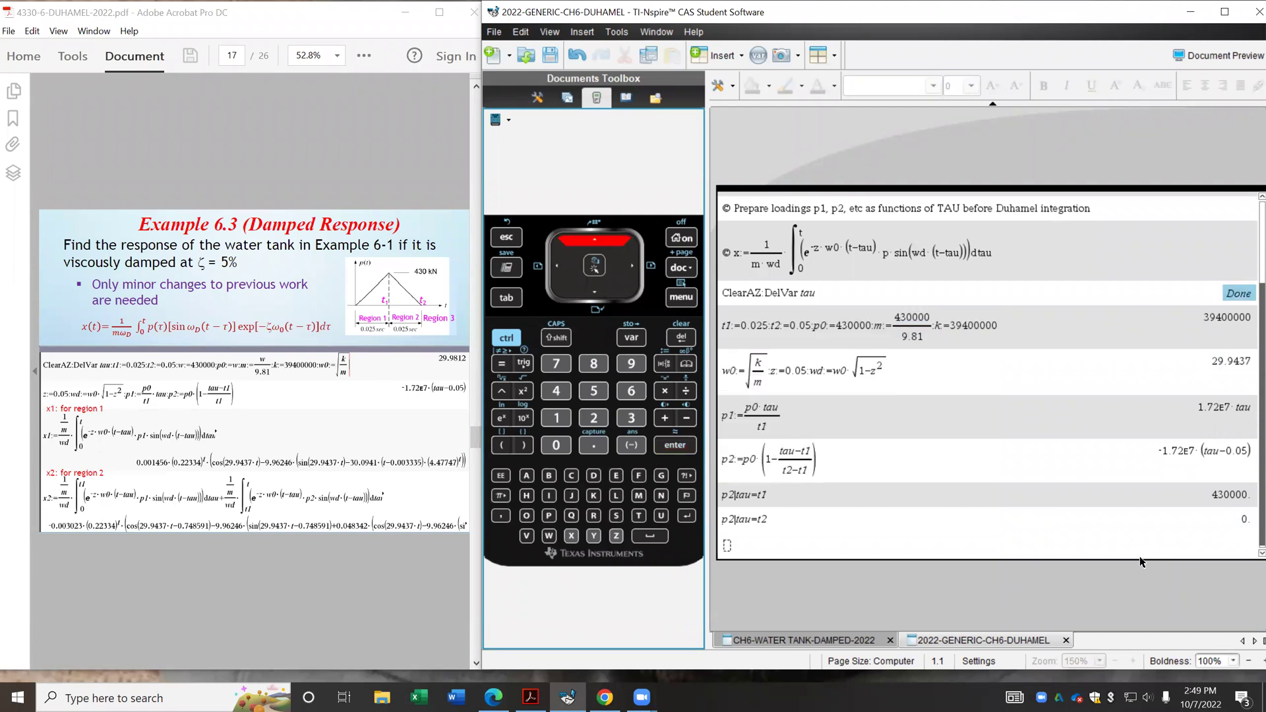
key("Return")
key("Left")
key("Left")
key("Left")
key("Left")
key("Left")
key("Left")
key("Left")
key("Left")
key("Left")
key("Left")
key("Left")
key("Left")
key("Left")
key("Left")
key("Left")
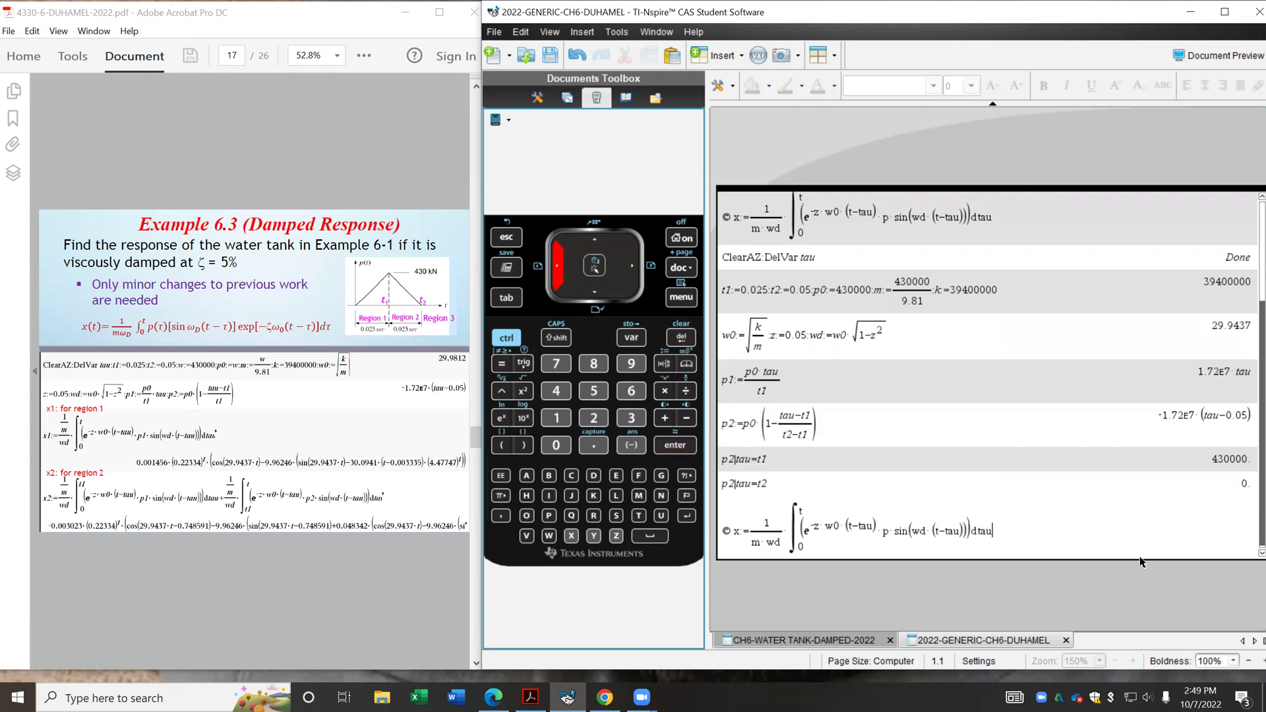
key("Left")
key("Left")
key("Left")
key("Left")
key("Left")
key("Left")
key("Left")
key("Left")
key("Left")
key("Left")
key("Left")
key("Left")
key("Right")
key("BackSpace")
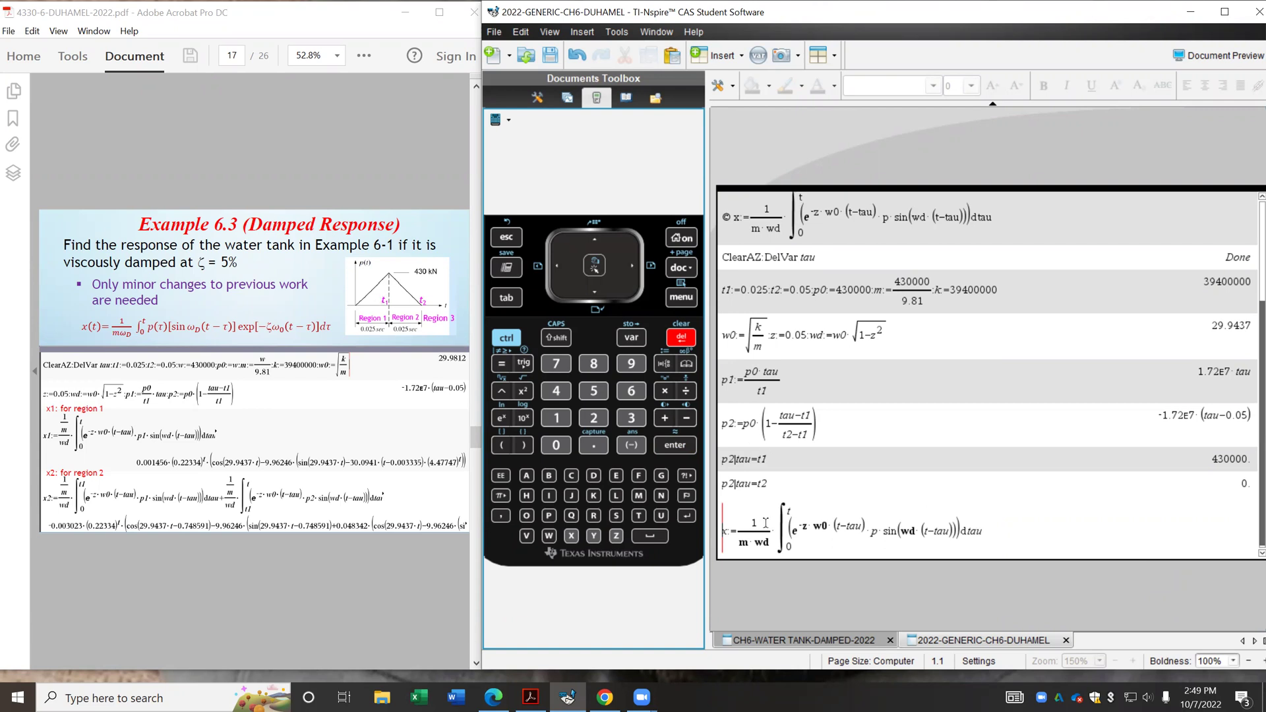
Rename it x1, change the load p to p1, and evaluate the region-1 response.
left_click(727, 532)
type("1")
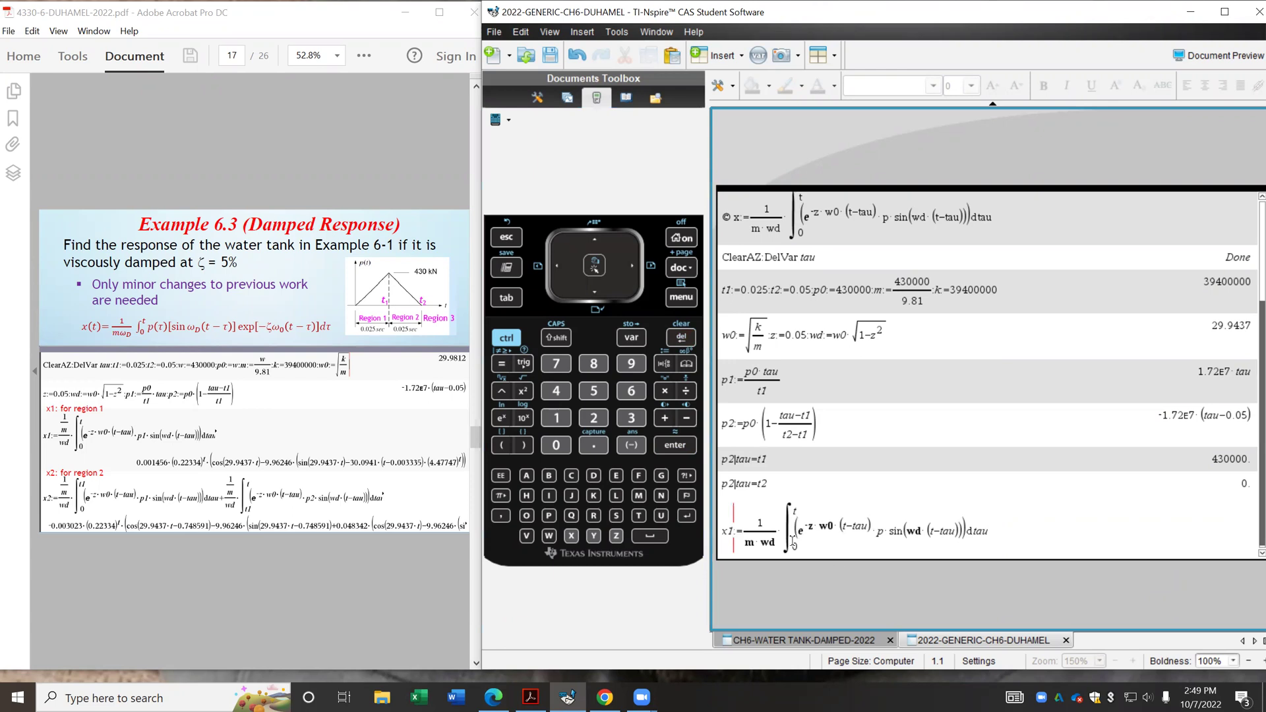
double_click(794, 509)
left_click(883, 531)
type("1")
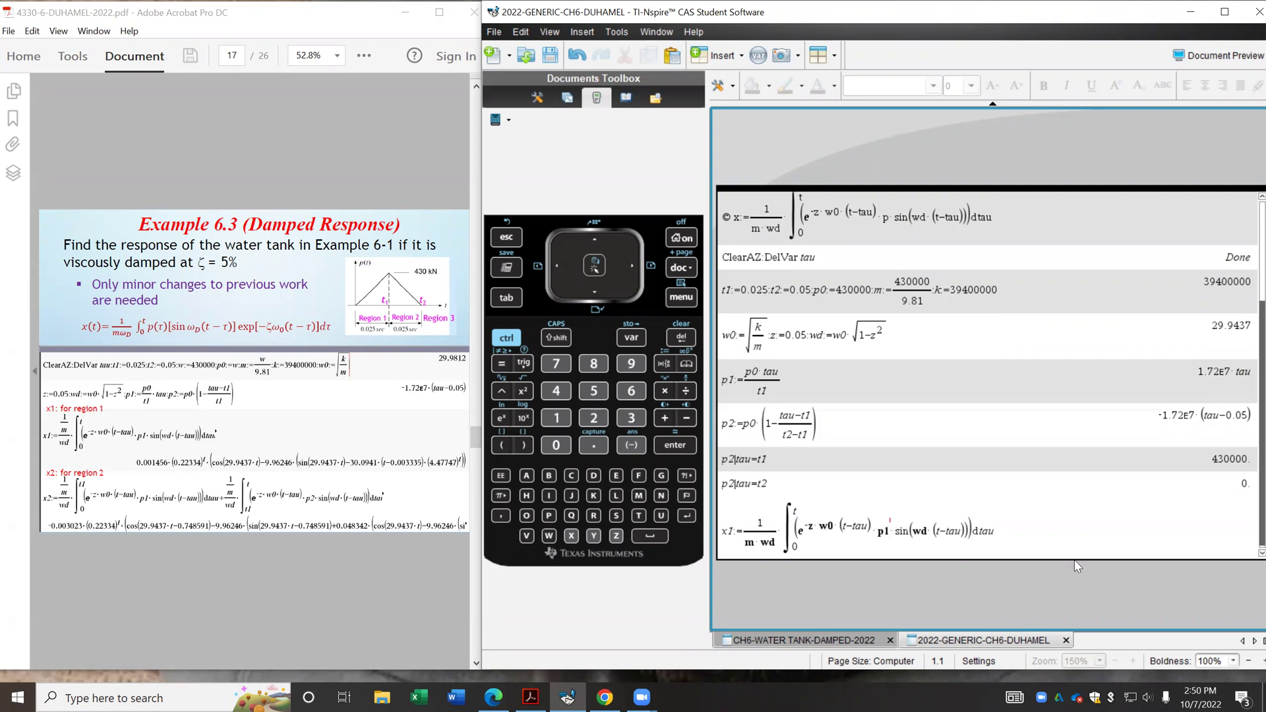
key("Return")
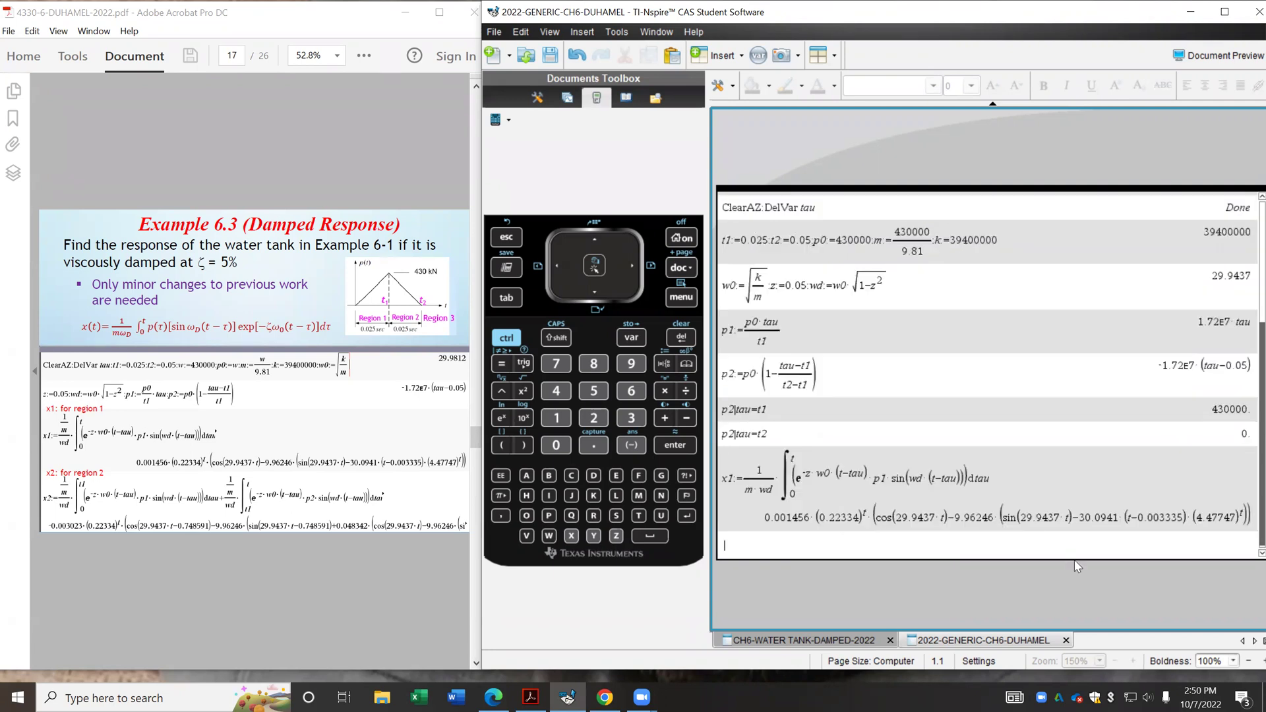
key("Up")
key("Up")
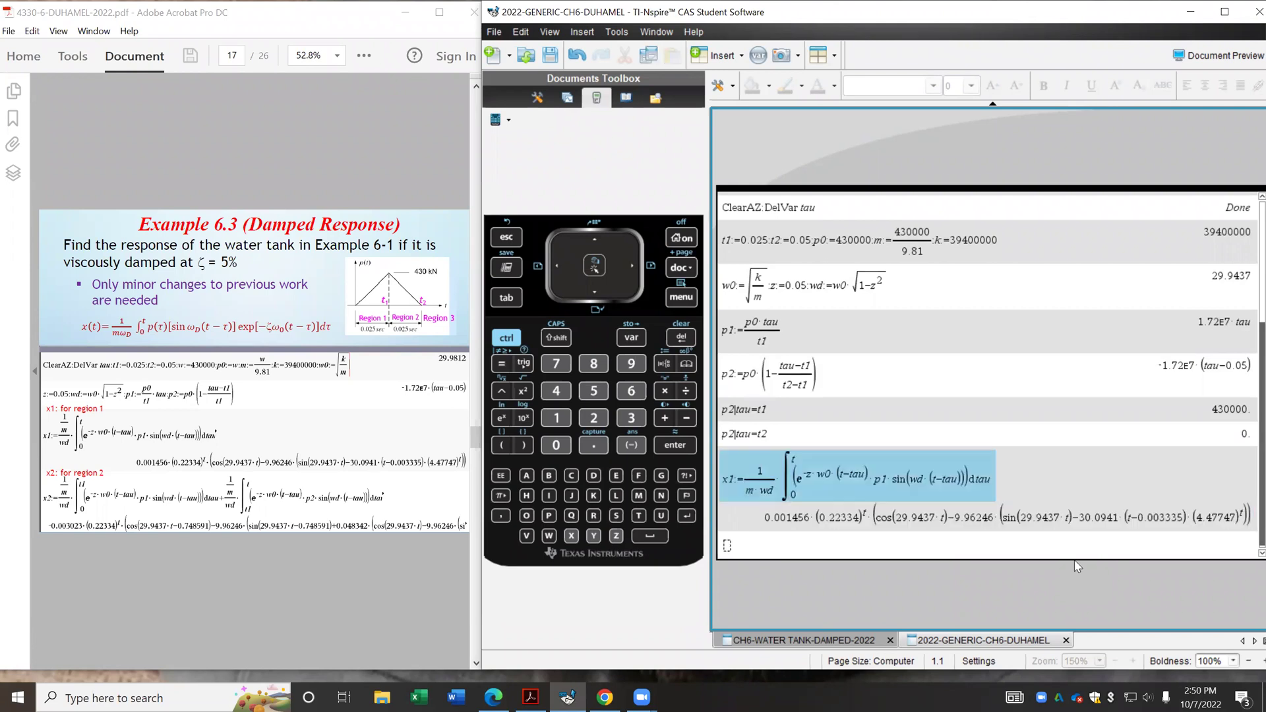
Copy the x1 line and append a second copy of its integral after a plus sign.
key("Return")
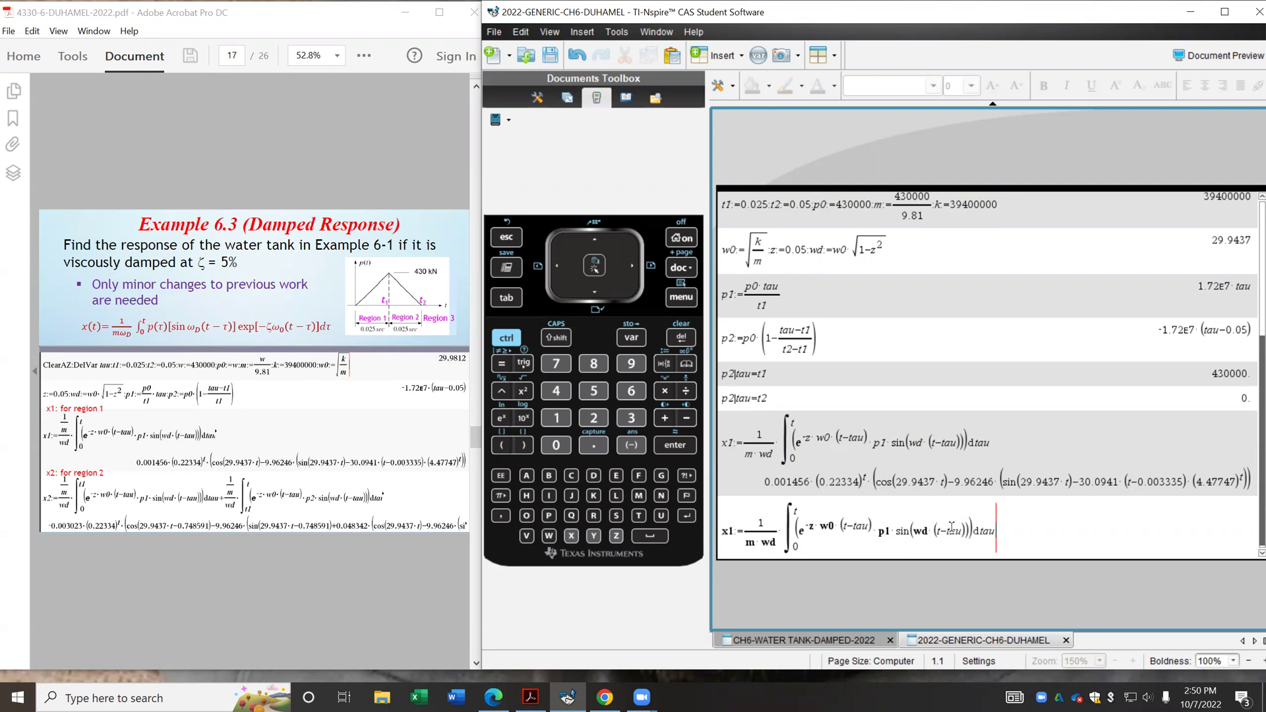
type("+")
left_click_drag(745, 540, 861, 537)
right_click(861, 537)
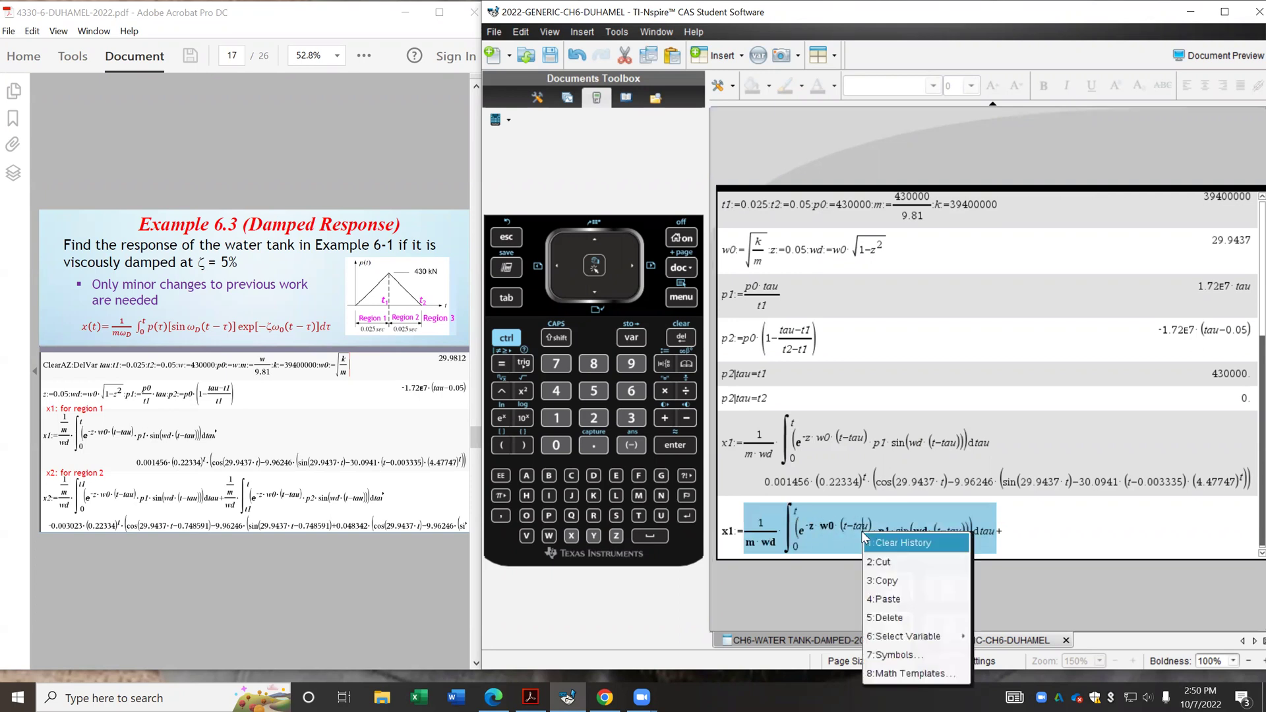
left_click(897, 574)
left_click(1057, 536)
right_click(1057, 536)
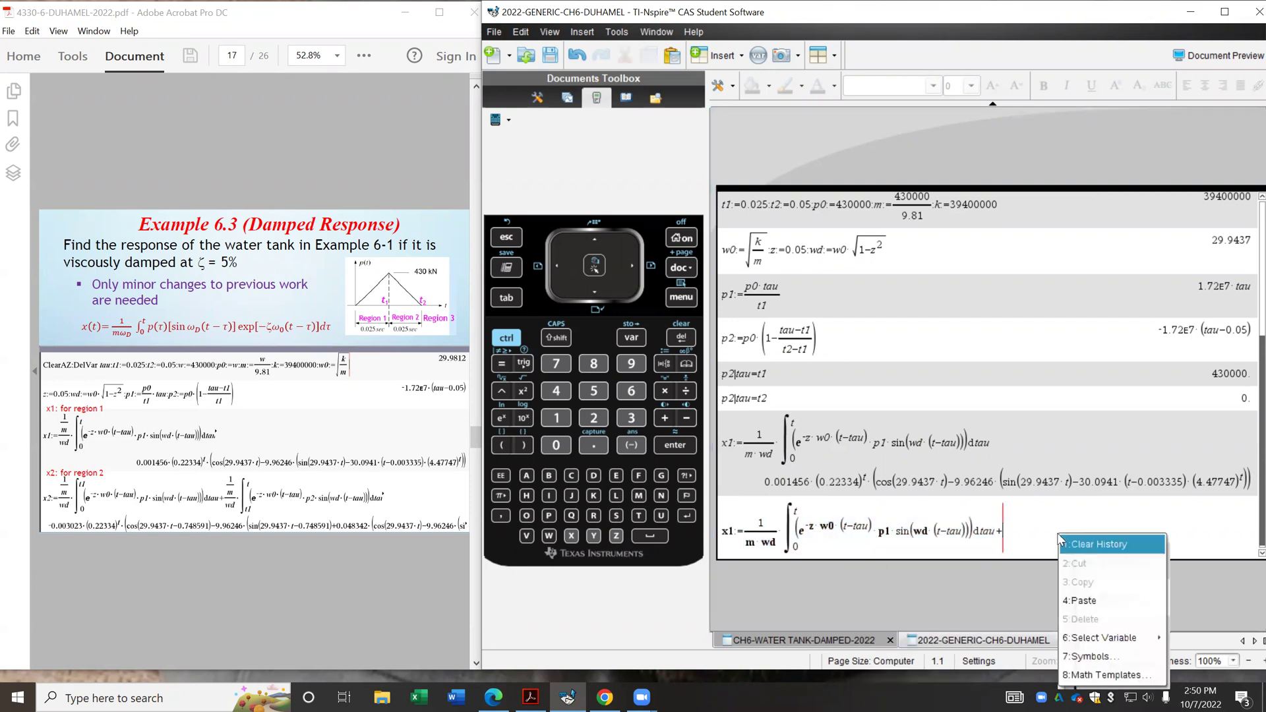
left_click(1088, 601)
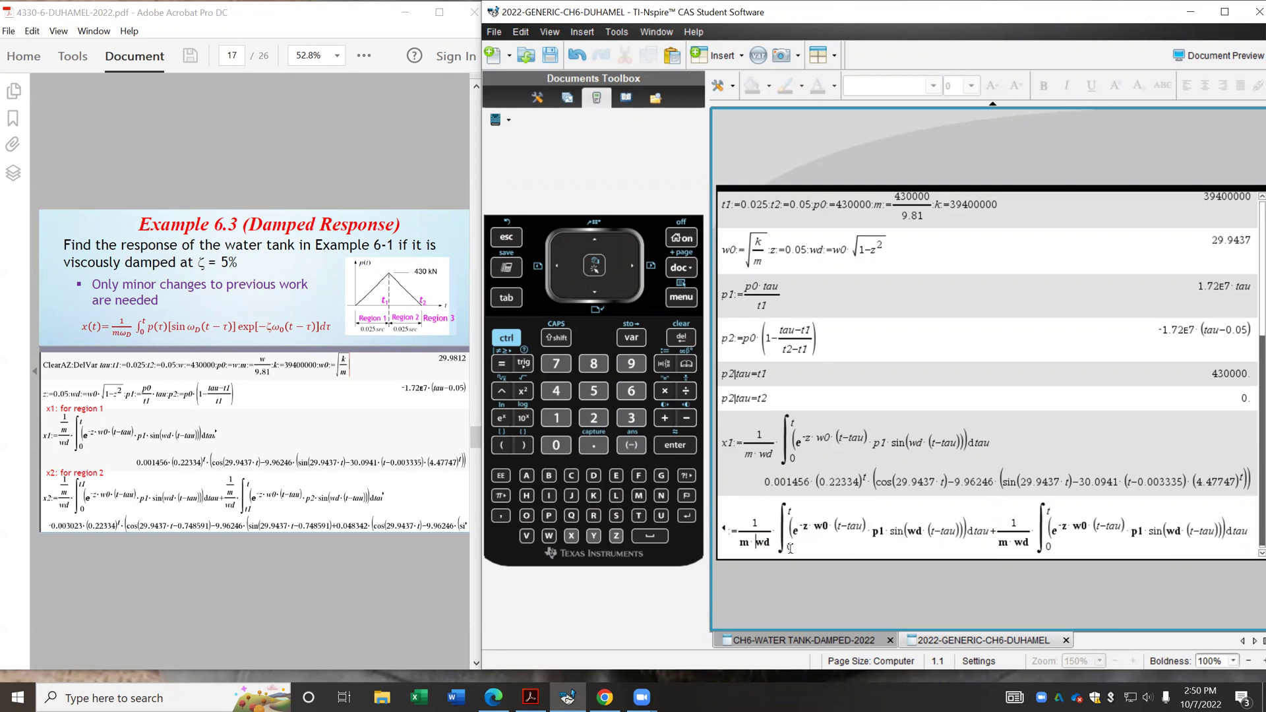
Name it x2, give the second integral limits t1 to t with load p2, and evaluate.
key("Home")
type("x")
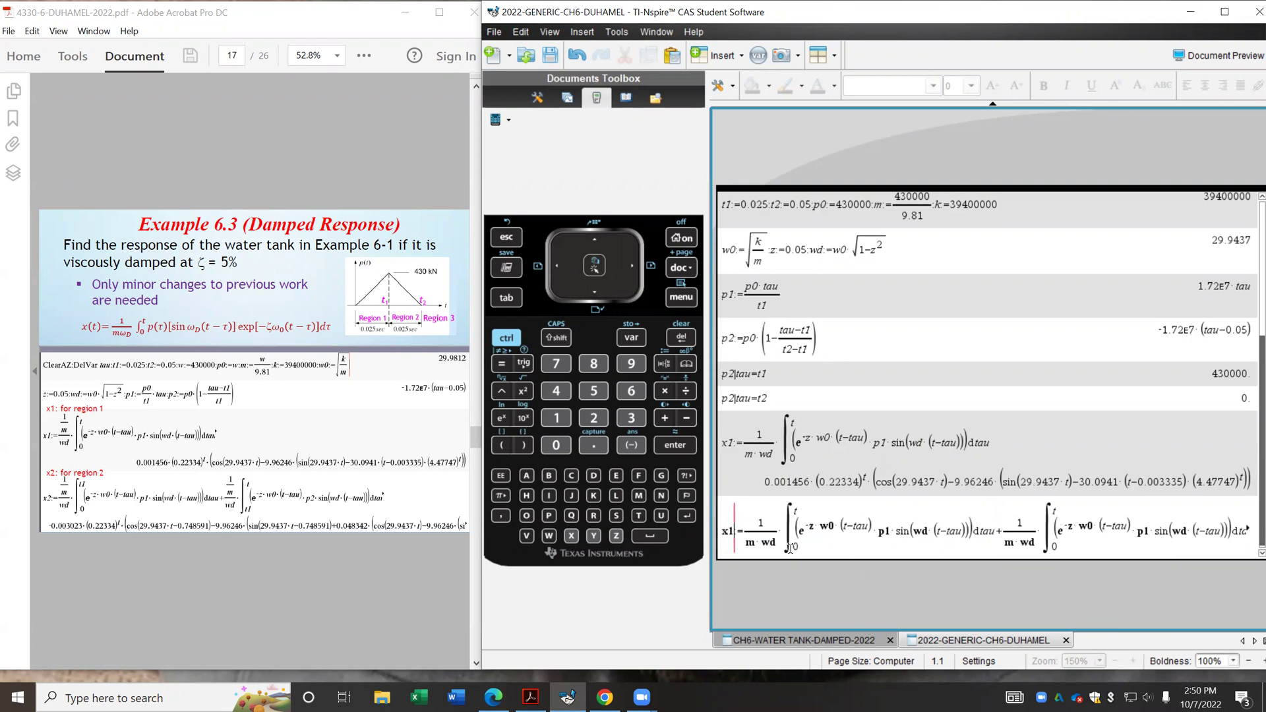
type("2")
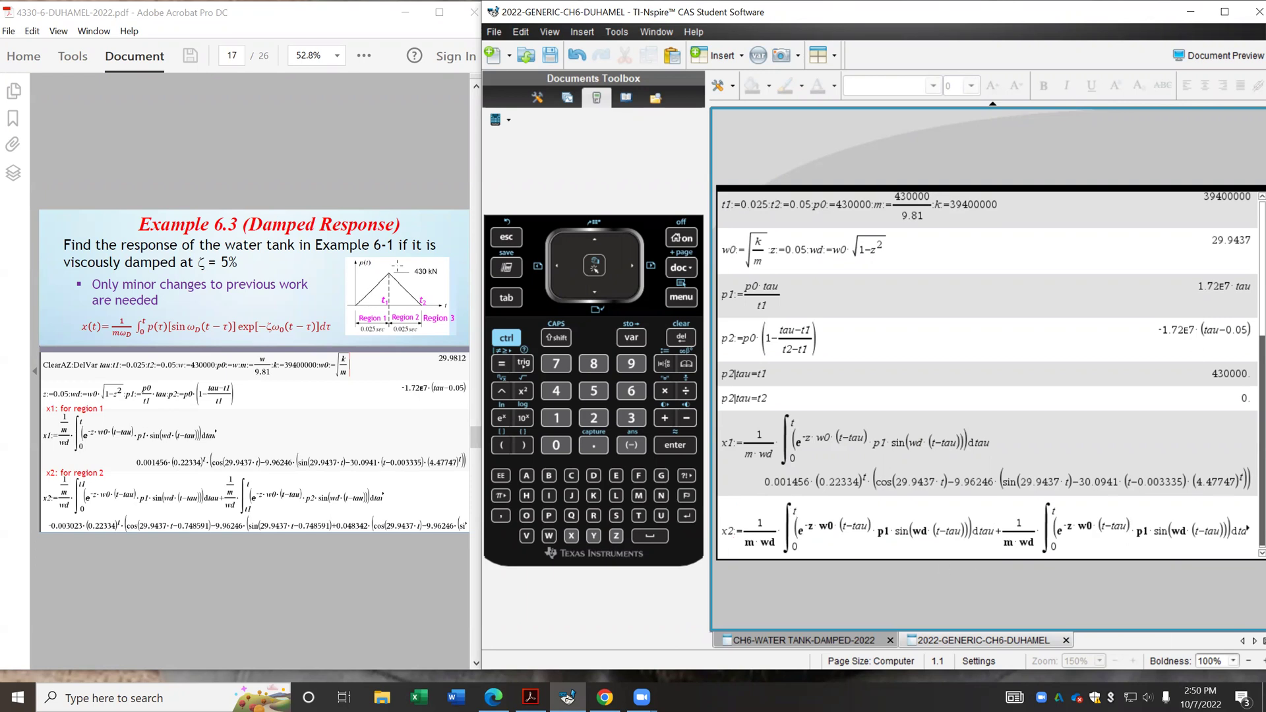
type("1")
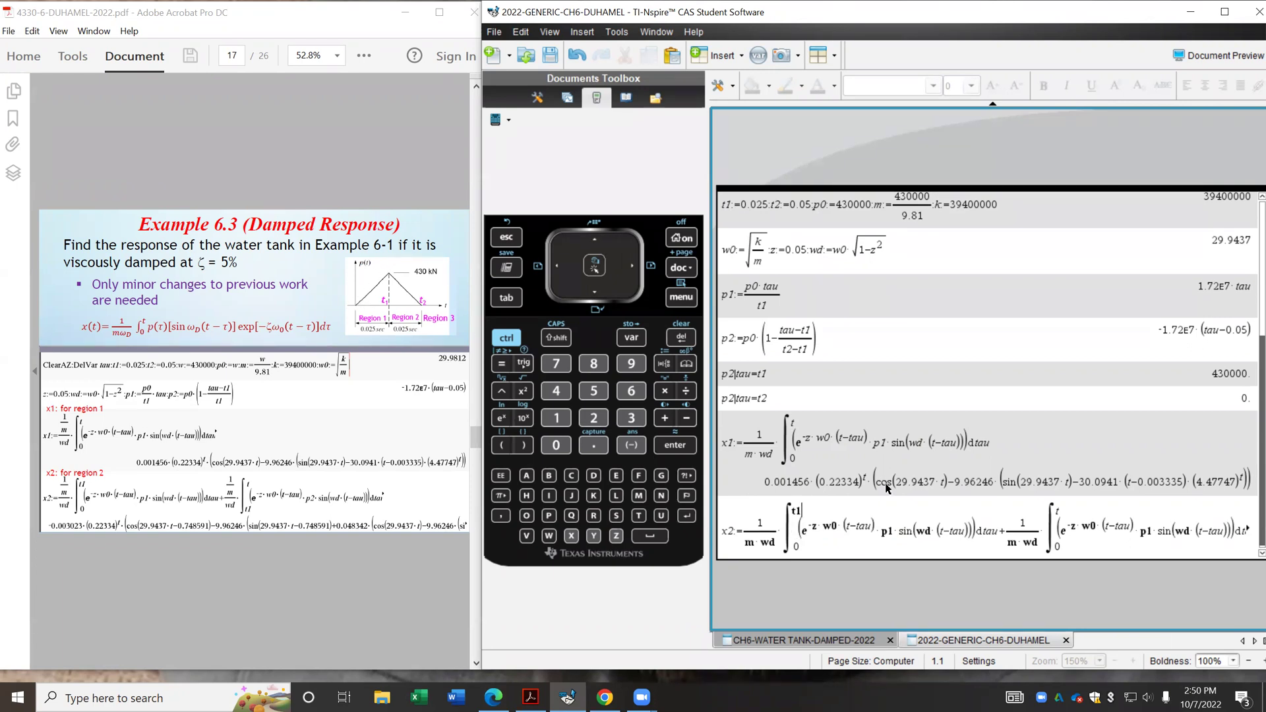
left_click(894, 531)
double_click(1057, 546)
type("t1")
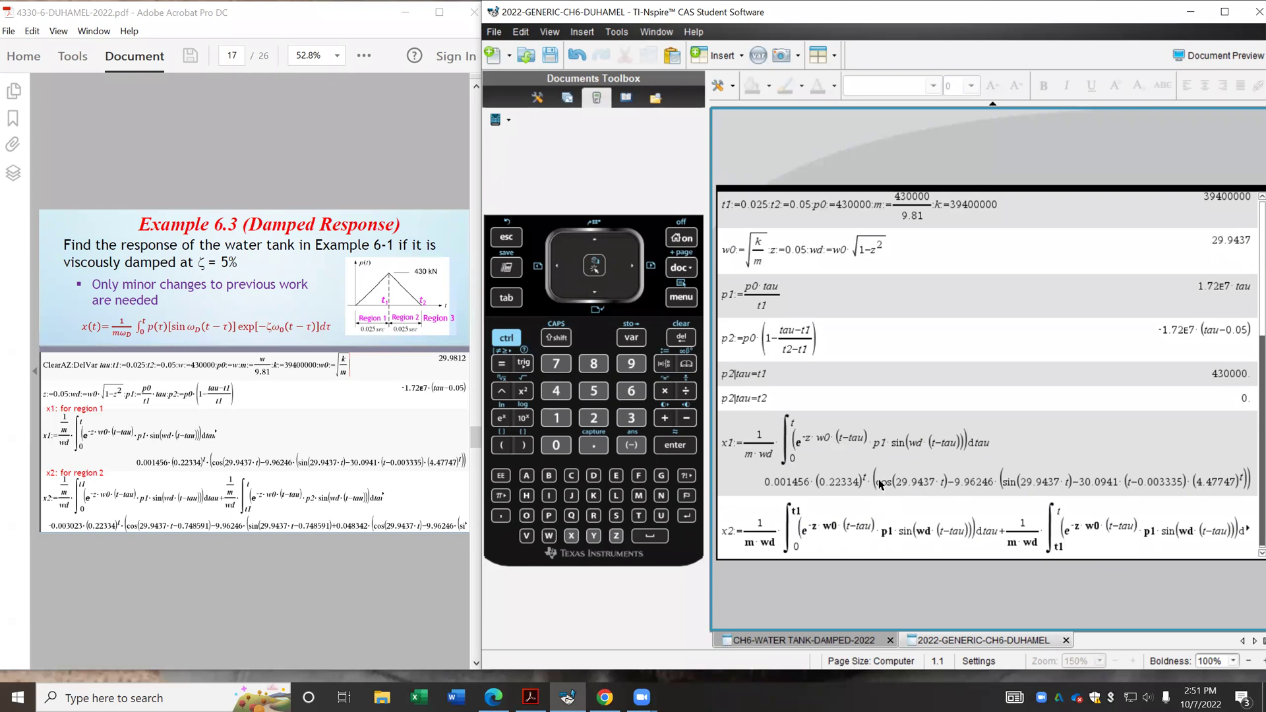
double_click(1058, 511)
double_click(1148, 531)
type("2")
key("End")
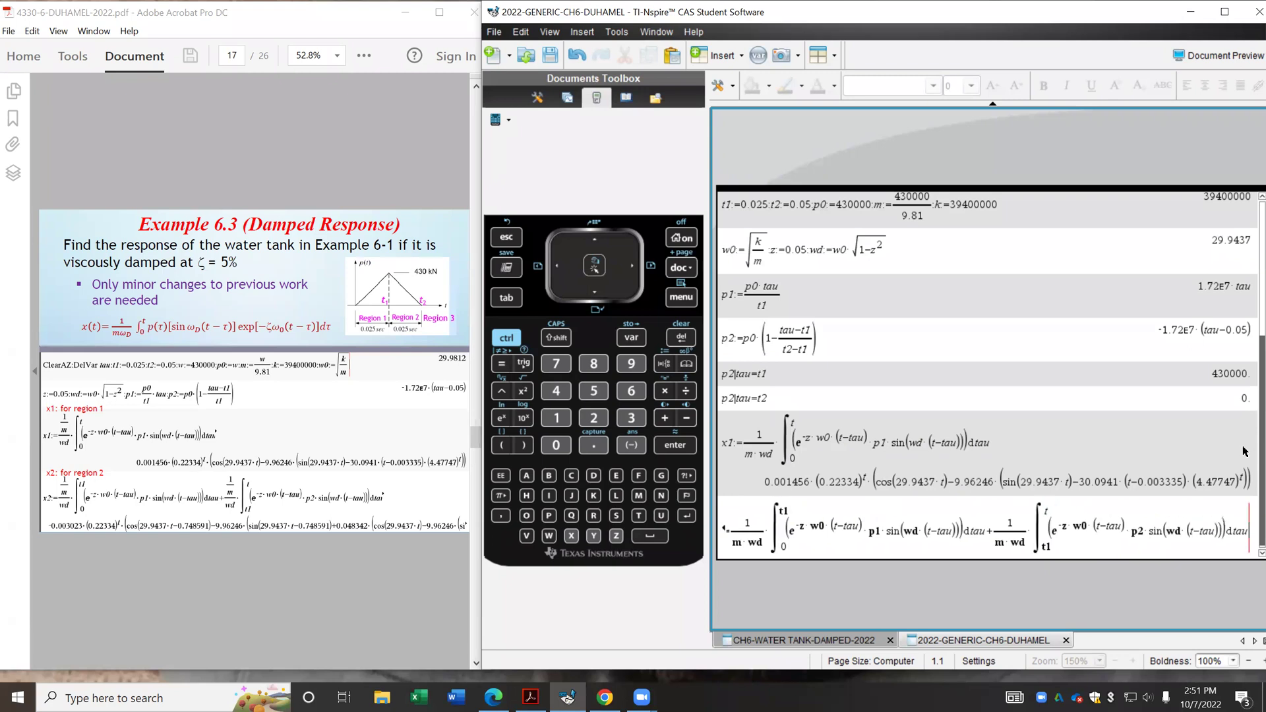
key("Return")
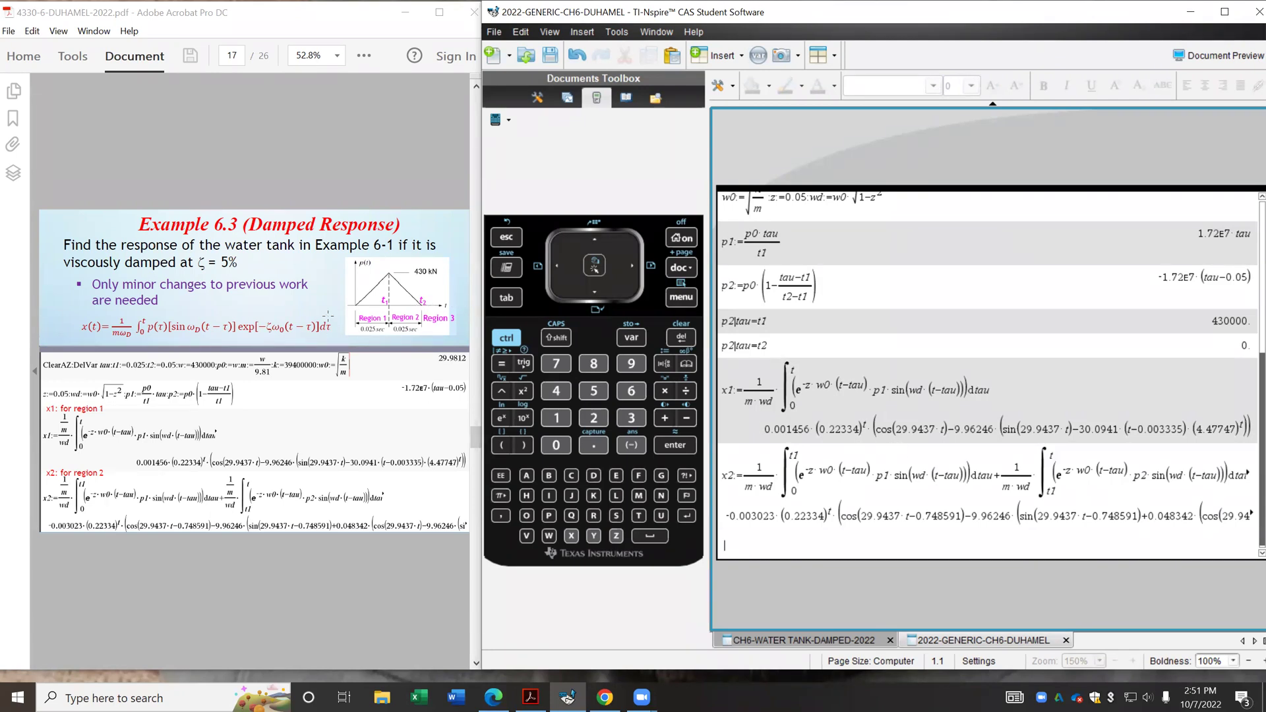
Copy the x2 entry and change its second integral's upper limit from t to t2.
left_click(1044, 526)
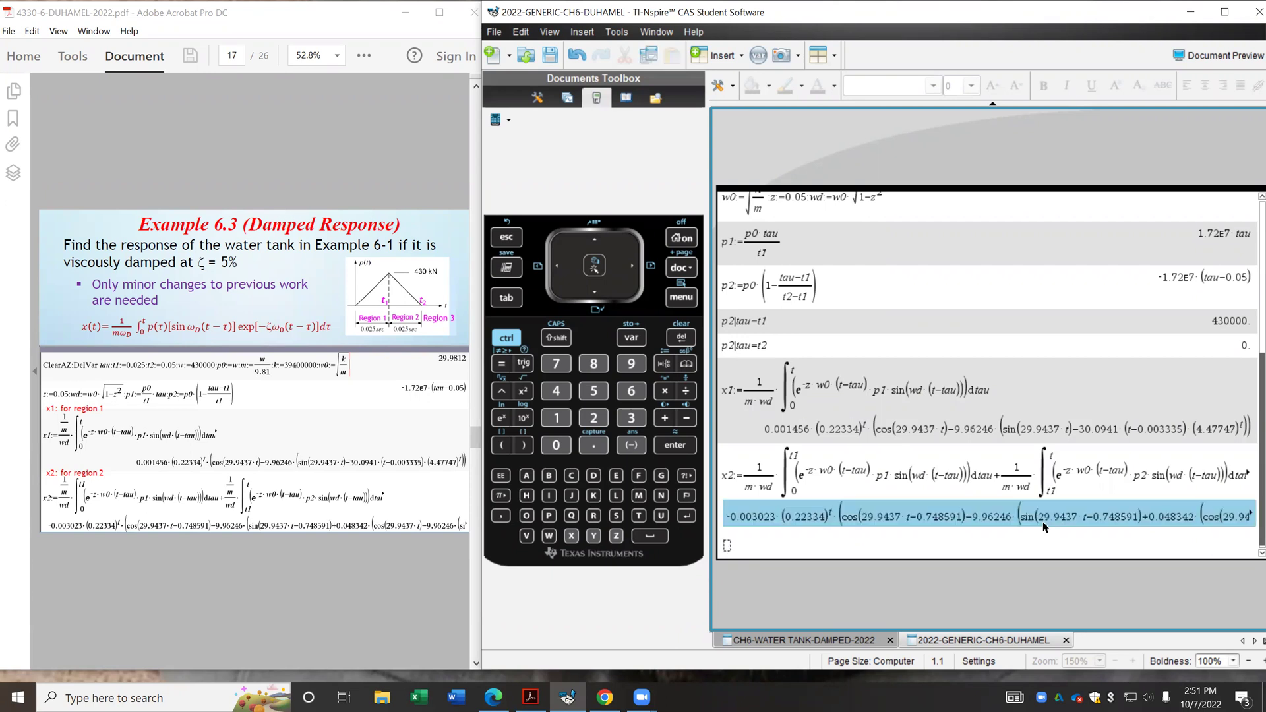
key("Up")
key("ctrl+c")
key("ctrl+v")
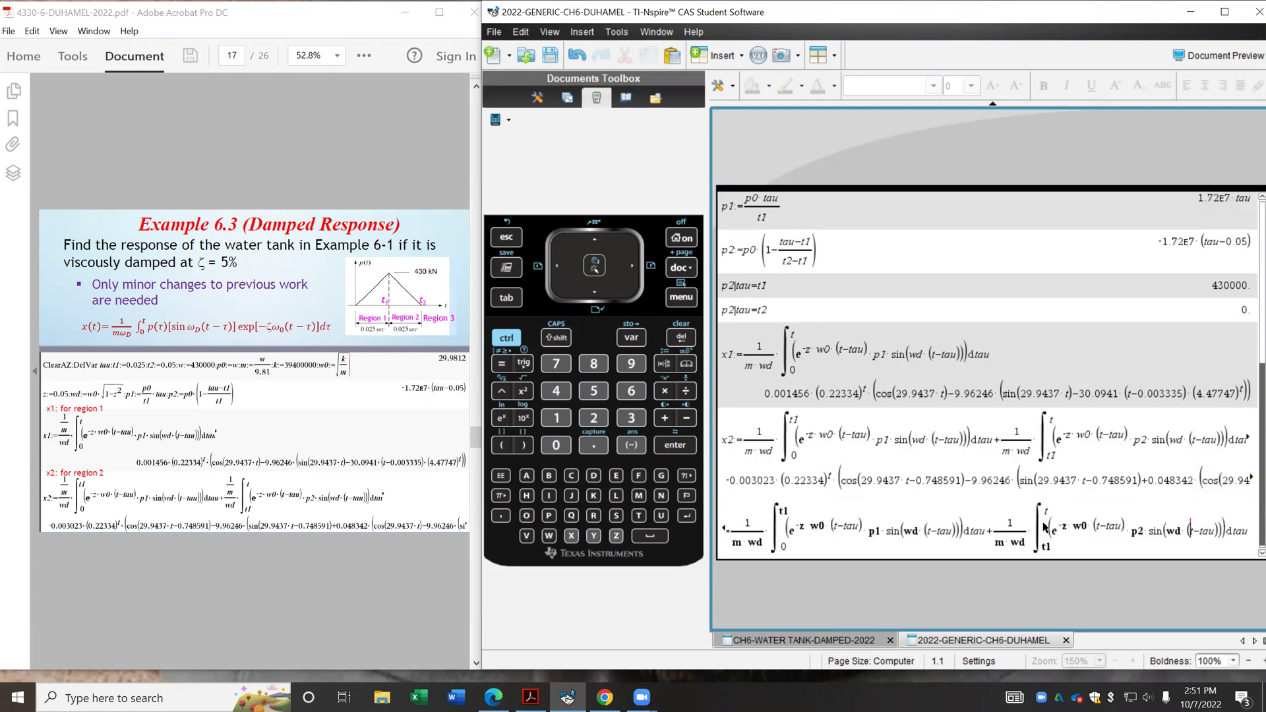
key("Left")
key("Left")
key("Left")
key("Left")
key("Left")
key("Left")
key("Escape")
type("2")
Rename the copy to x3 and evaluate the region-3 response.
key("Left")
key("Left")
key("Left")
key("Left")
key("Left")
key("Left")
key("Left")
key("Left")
key("Left")
key("Left")
key("Left")
key("Left")
key("Home")
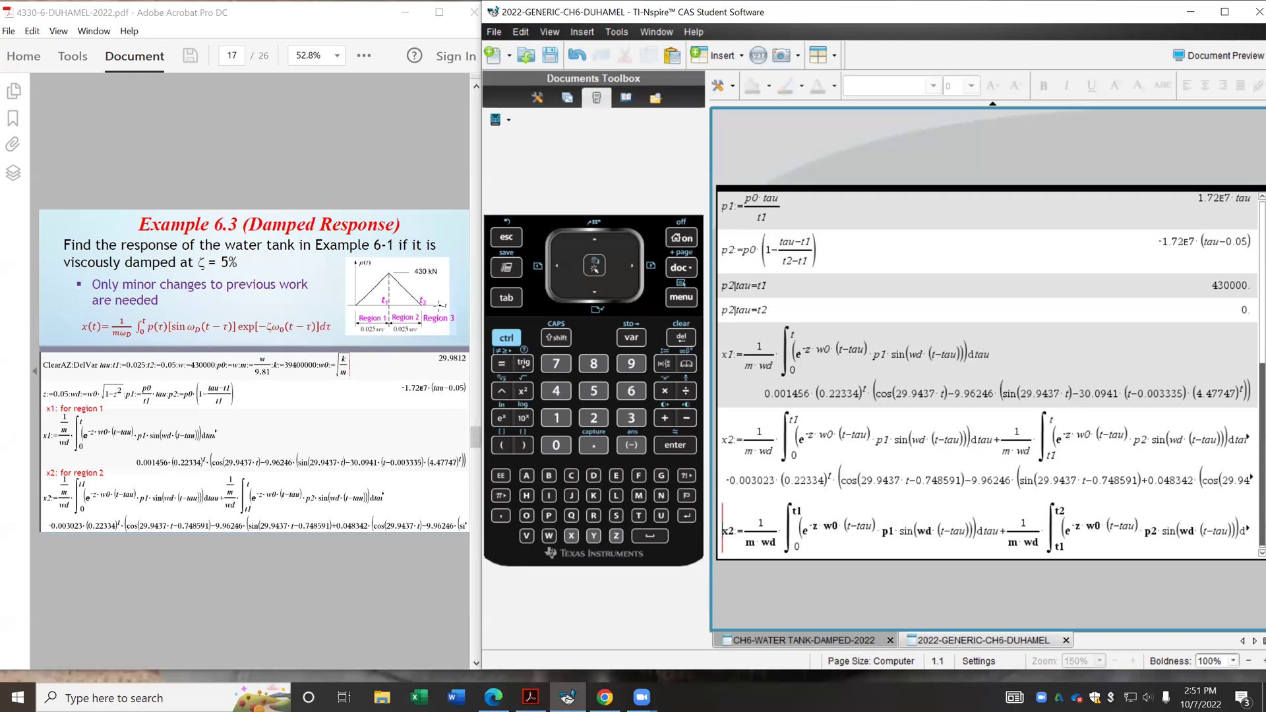
left_click(737, 530)
key("BackSpace")
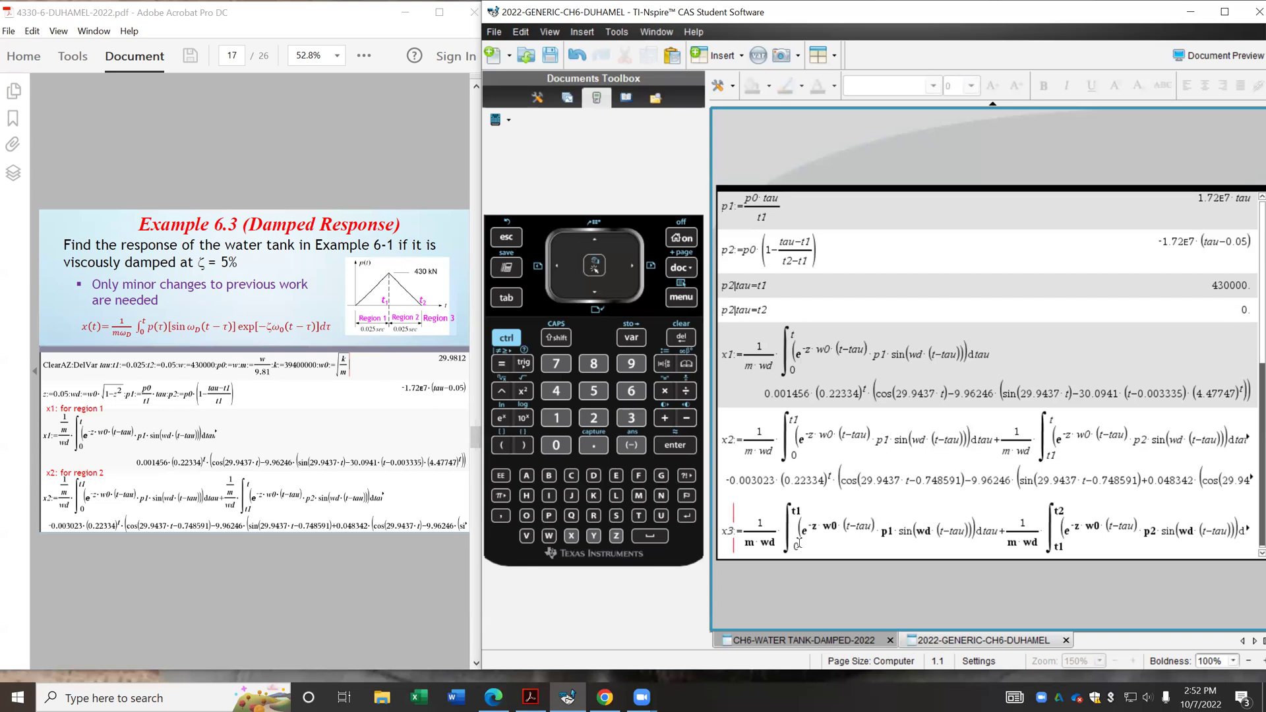
key("Return")
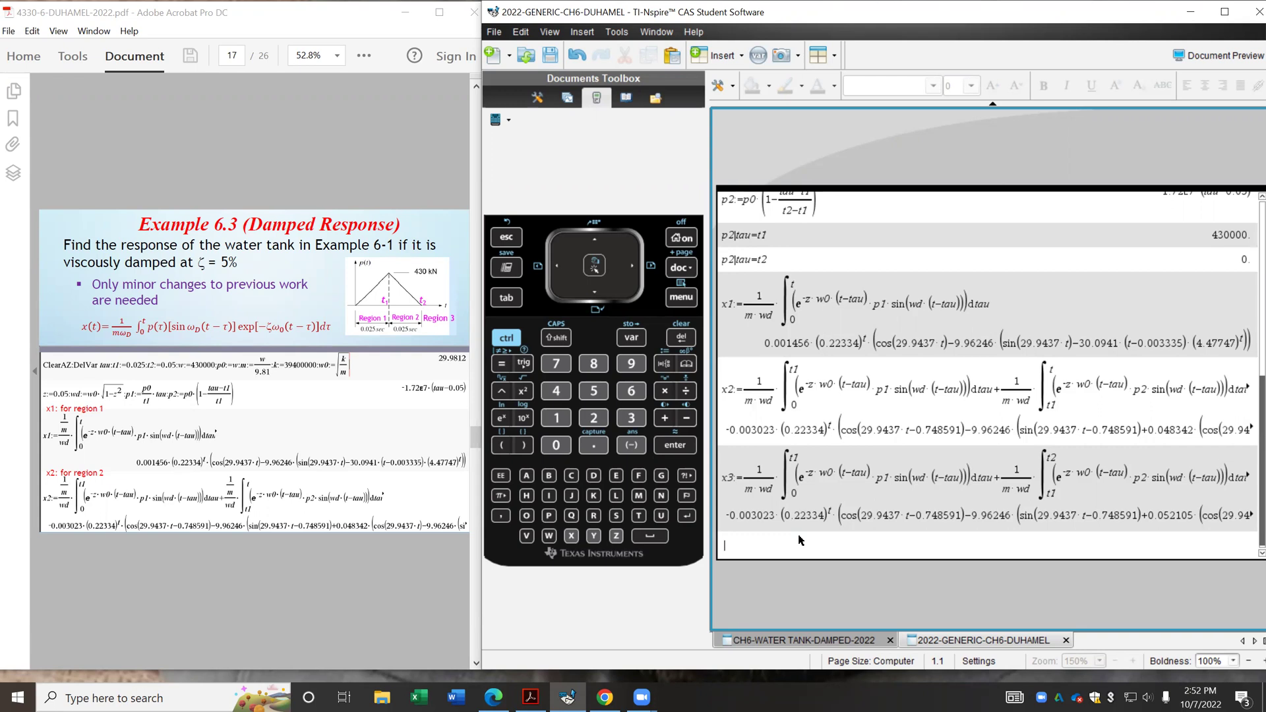
Define x123 as when(t<0,0,when(t<t1,x1,when(t<t2,x2,x3))).
type("x123")
left_click(504, 337)
left_click(664, 364)
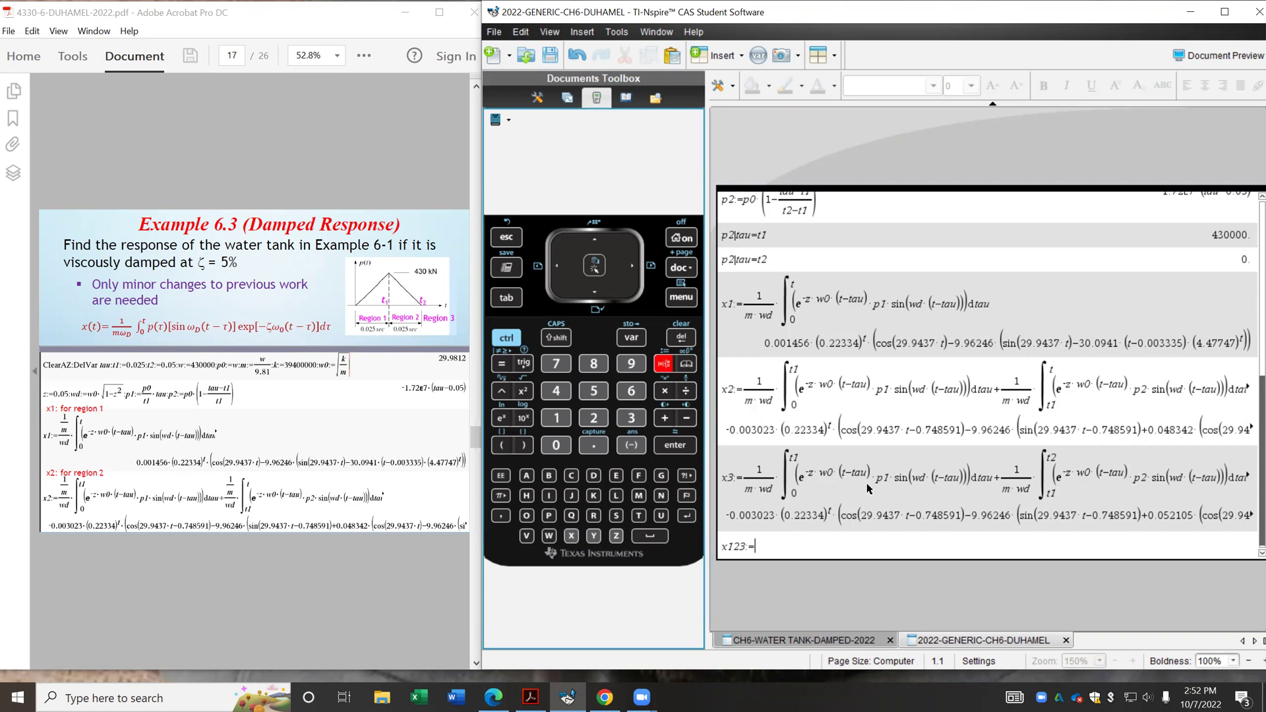
type("when(t<0")
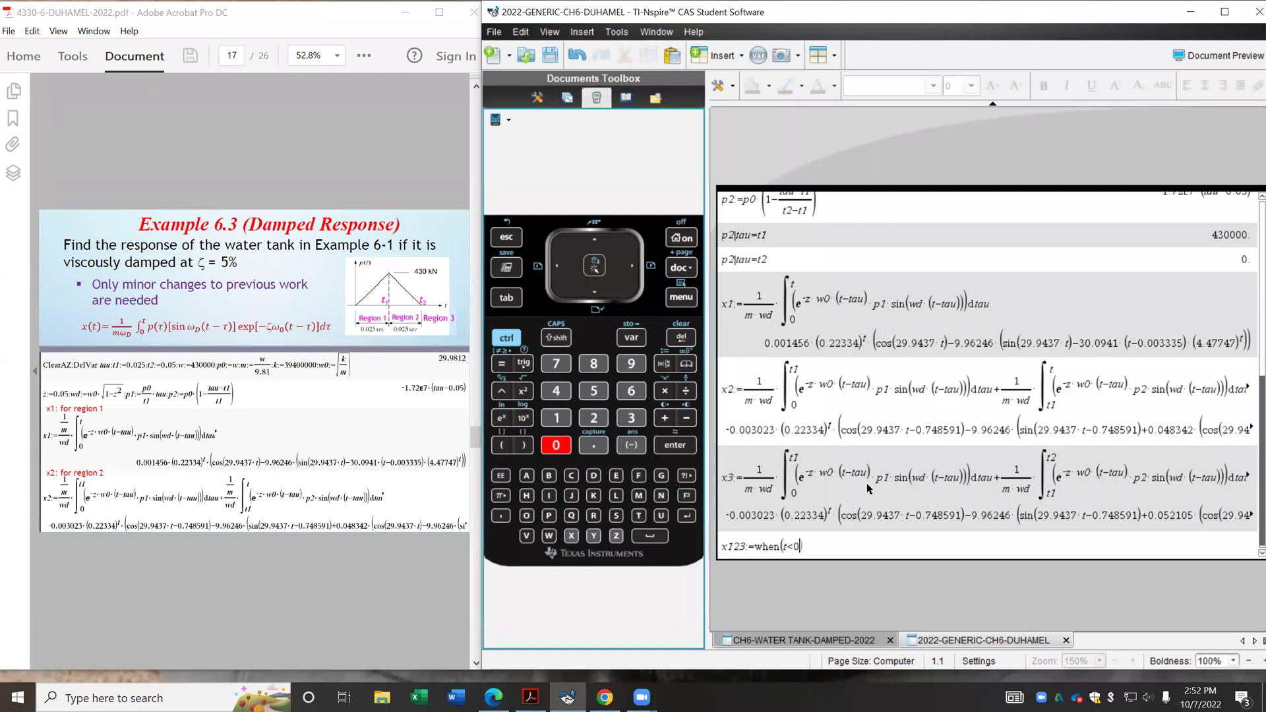
type(",0")
type(",")
type("when(")
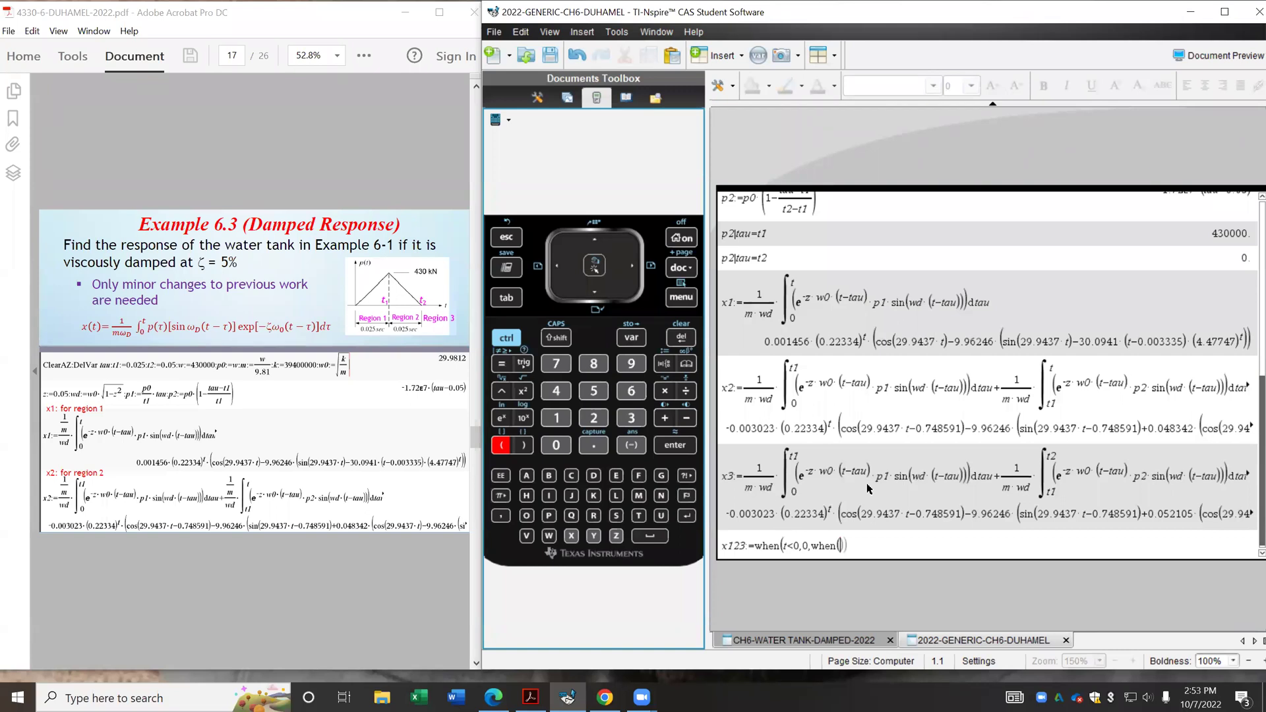
type("t<t1")
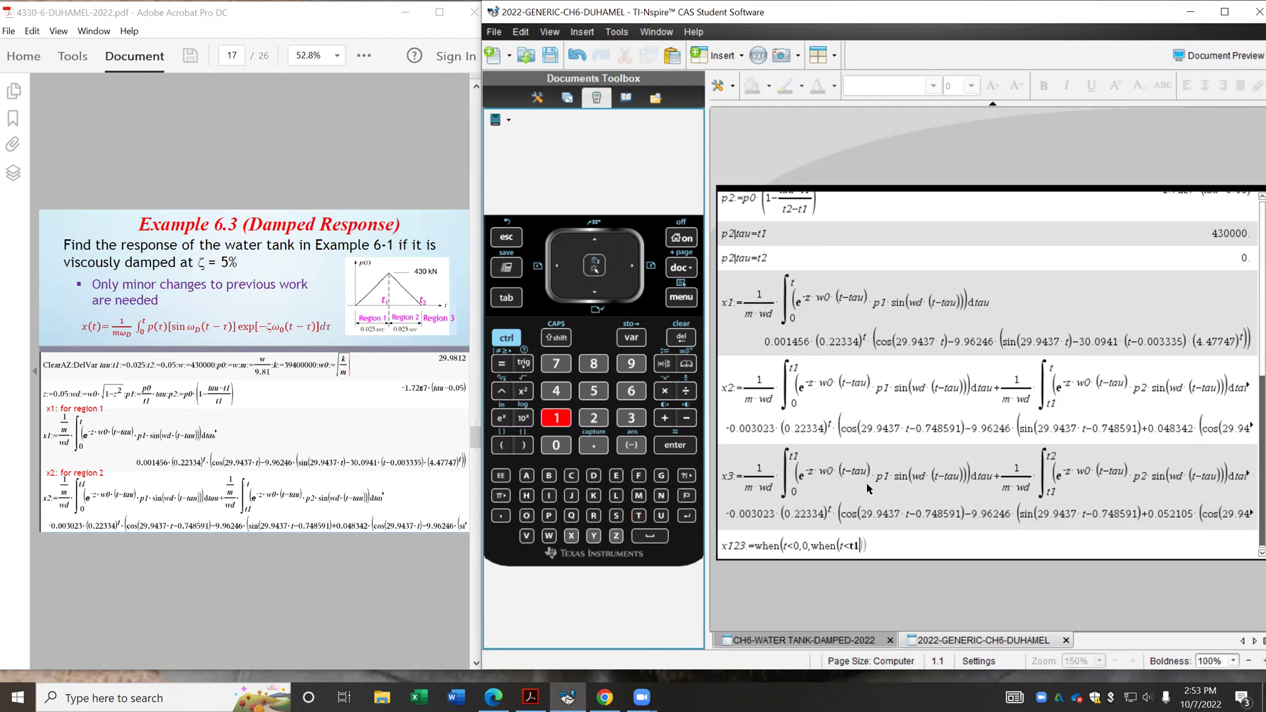
type(",x1,")
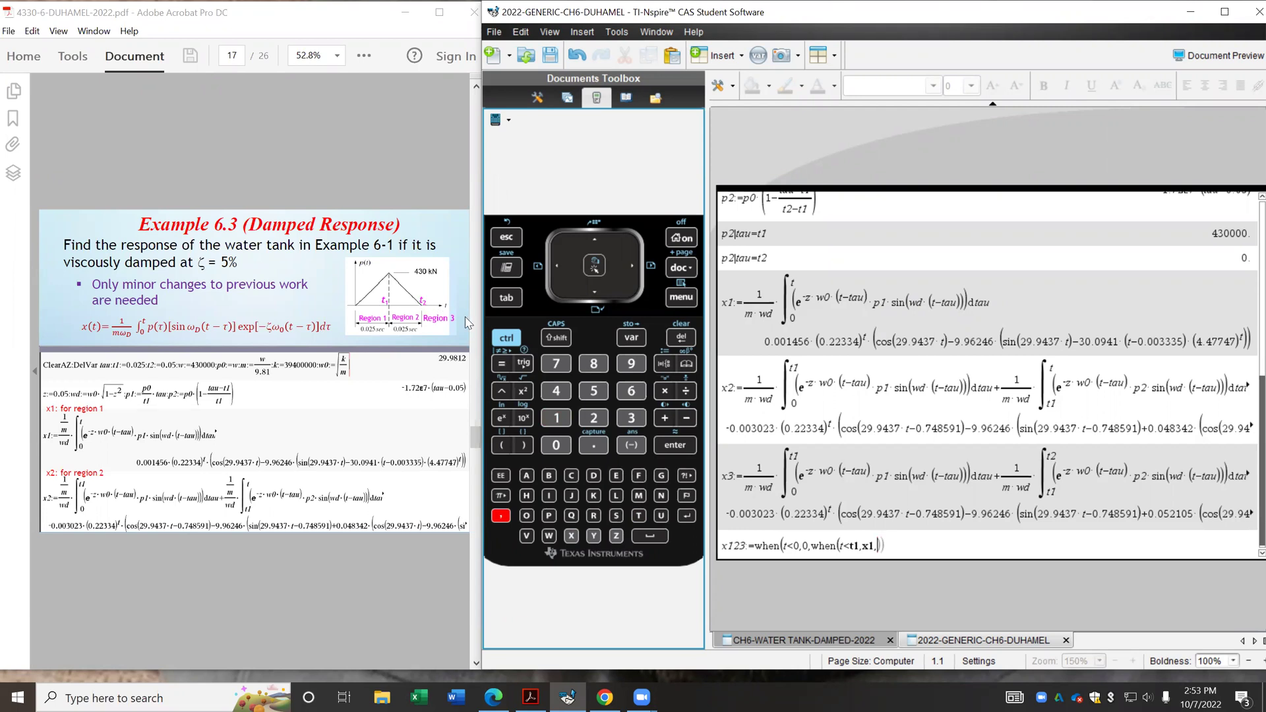
type("when(")
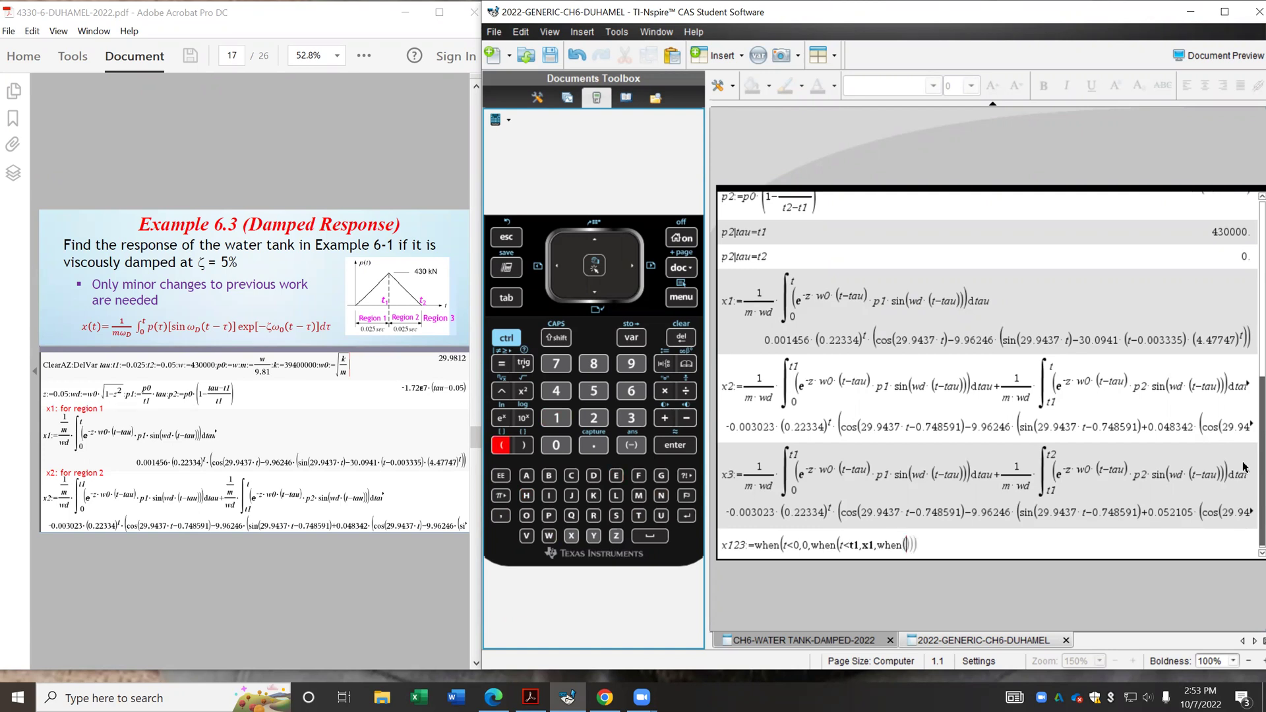
type("t<t2")
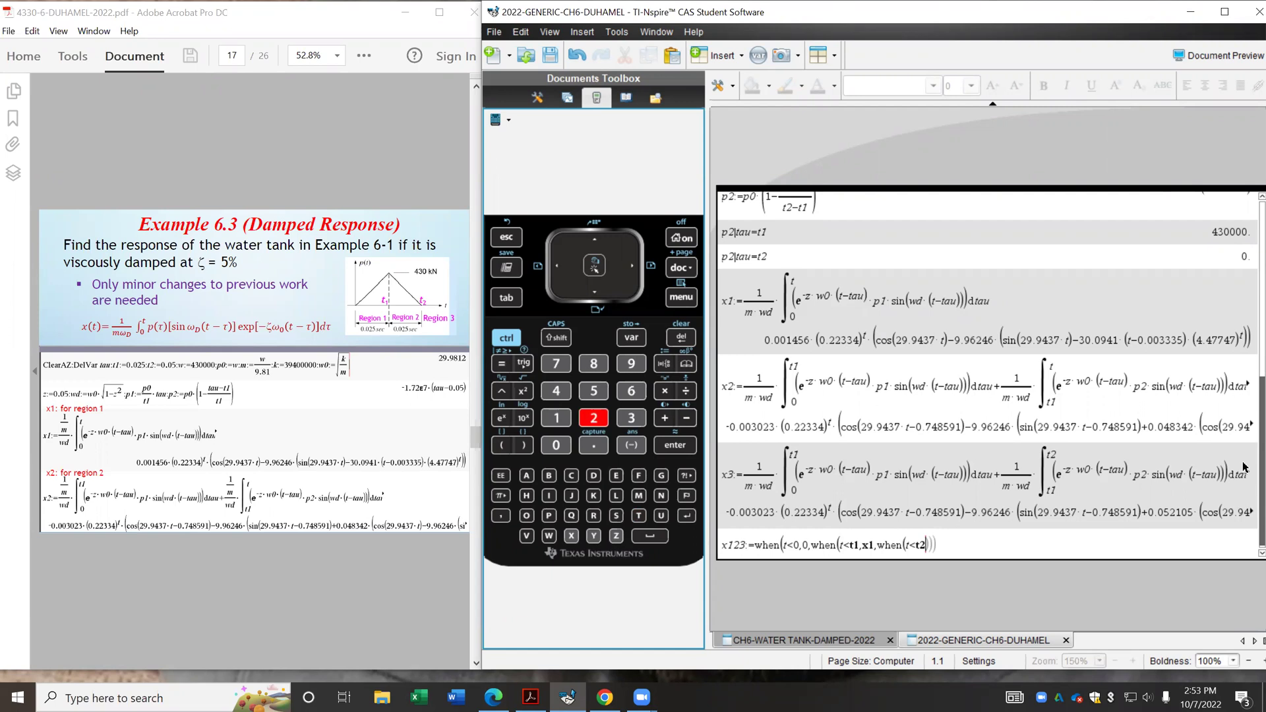
type(",x2,")
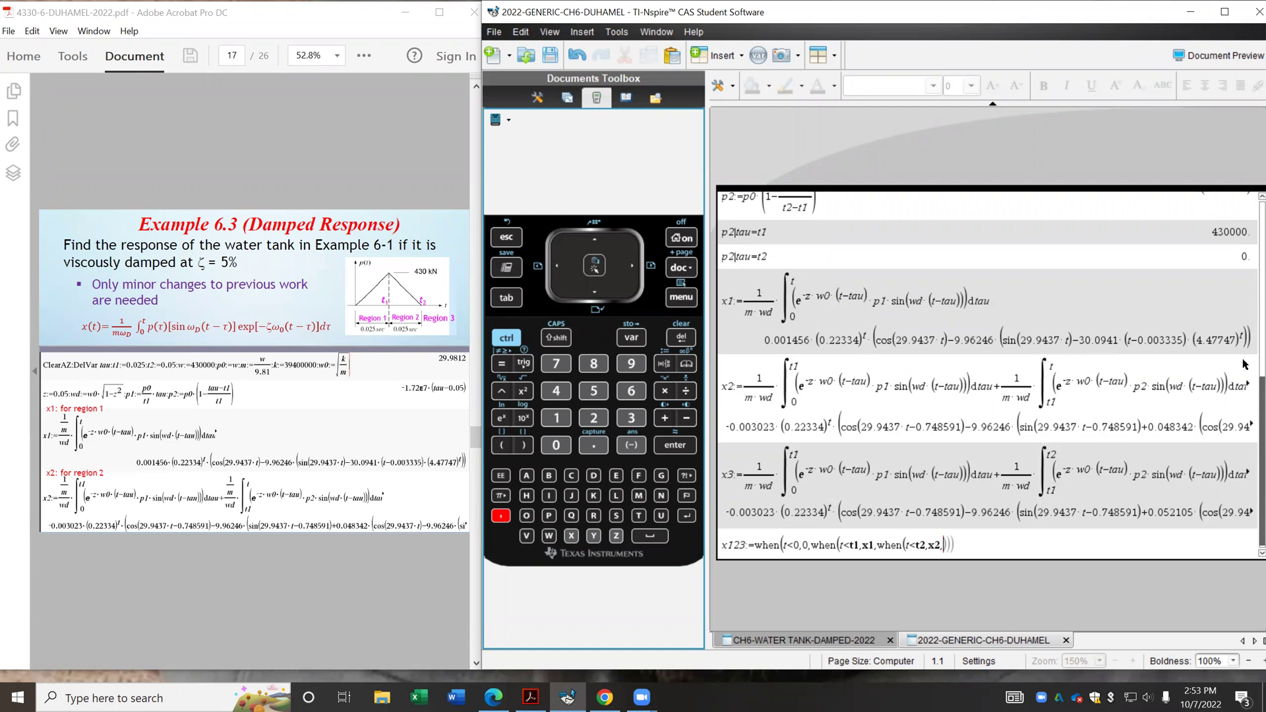
type("x3")
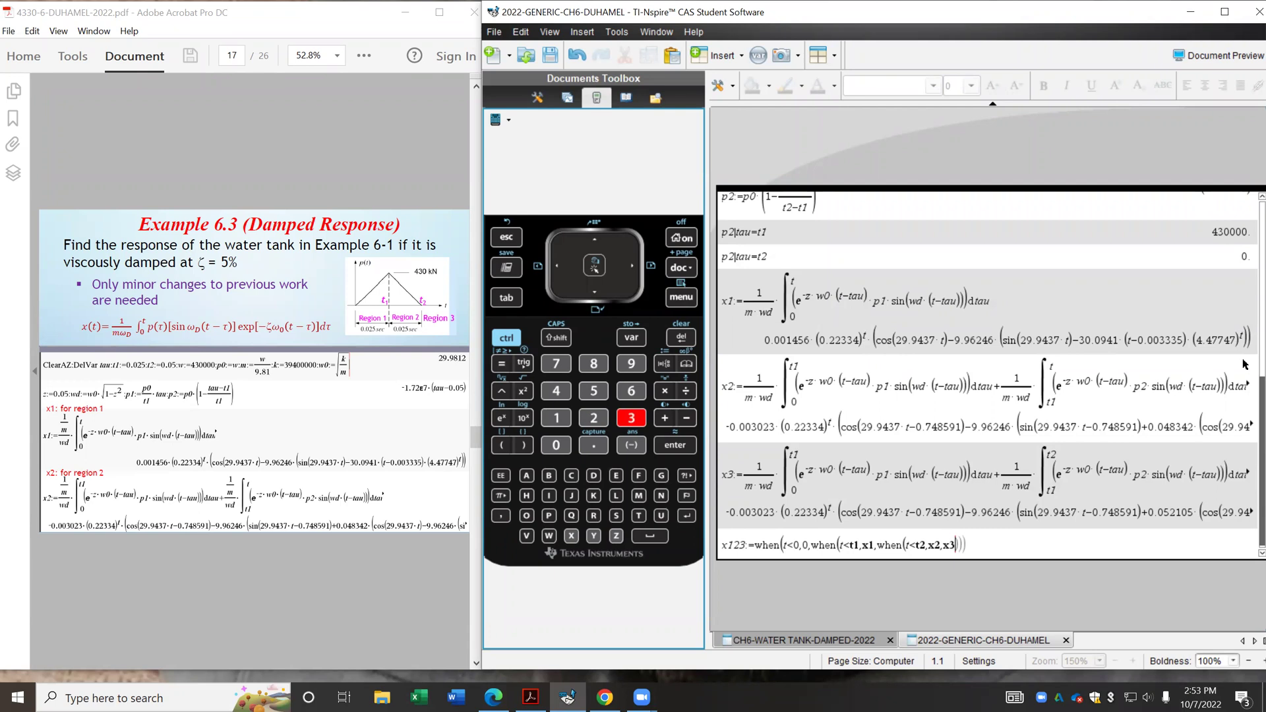
key("Return")
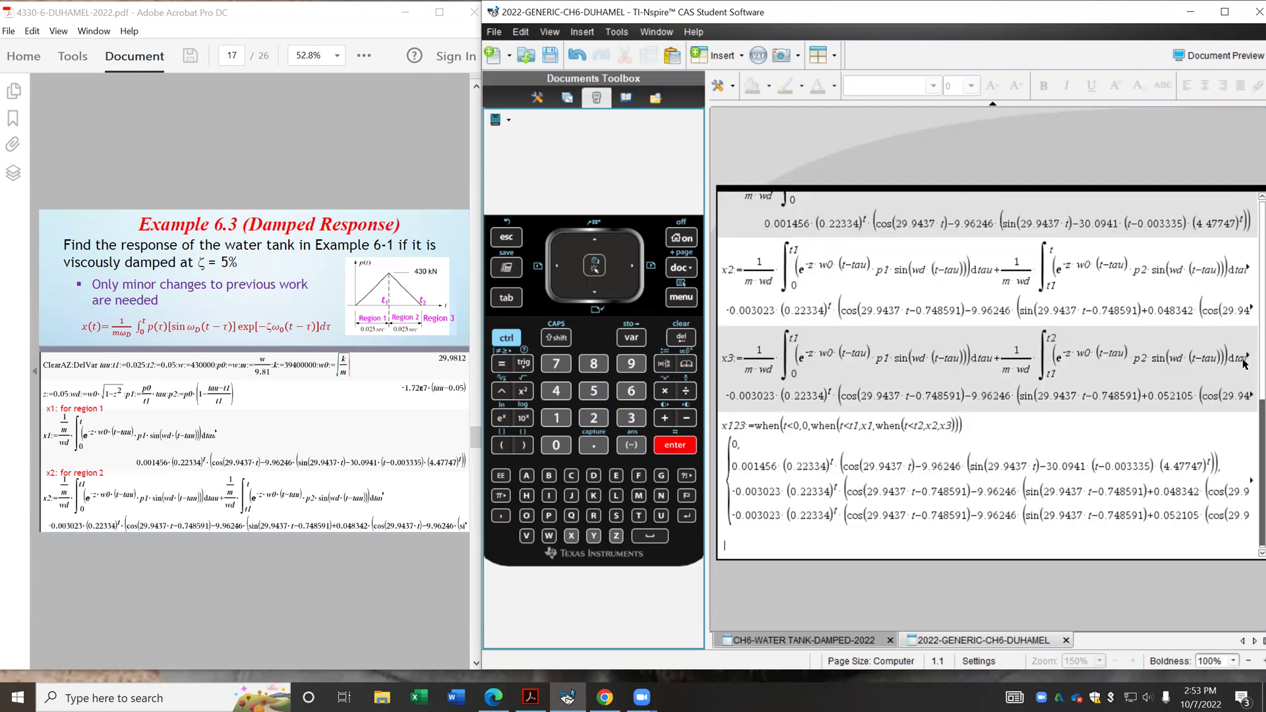
Scroll through the four-part piecewise result of x123, then return to the entry line.
key("Up")
key("Right")
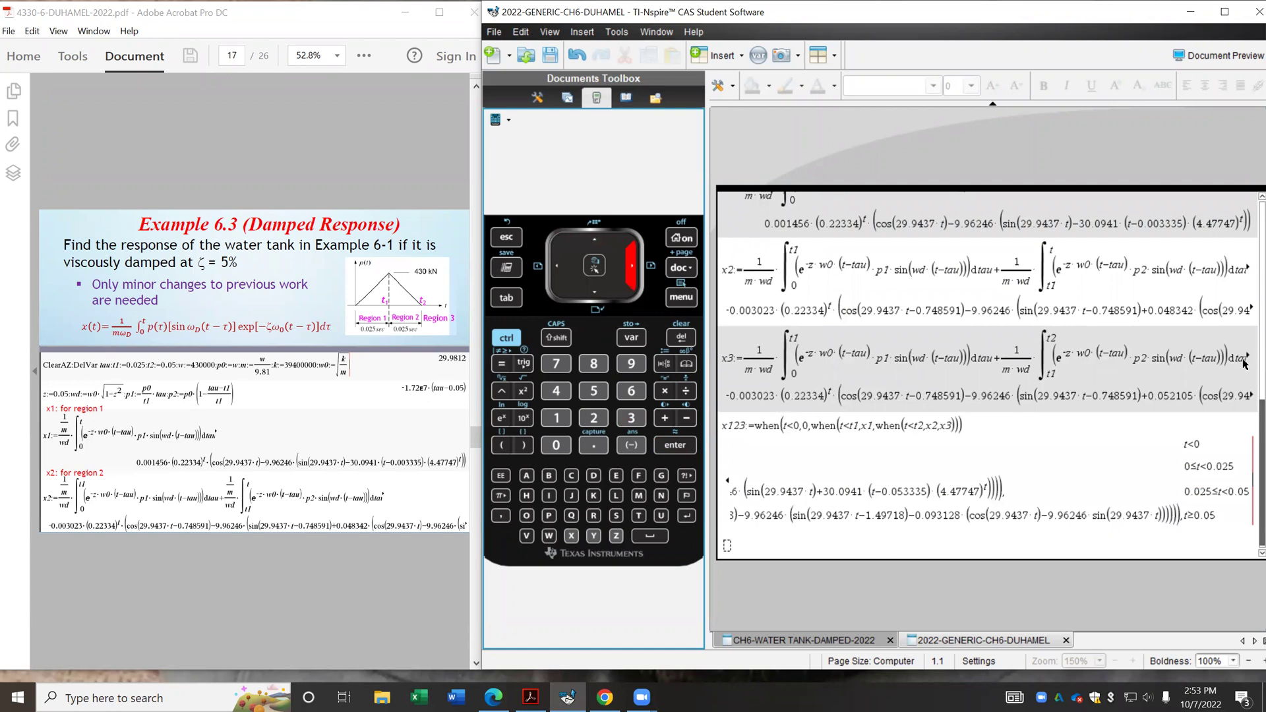
key("Left")
key("Left")
key("Left")
key("Left")
key("Left")
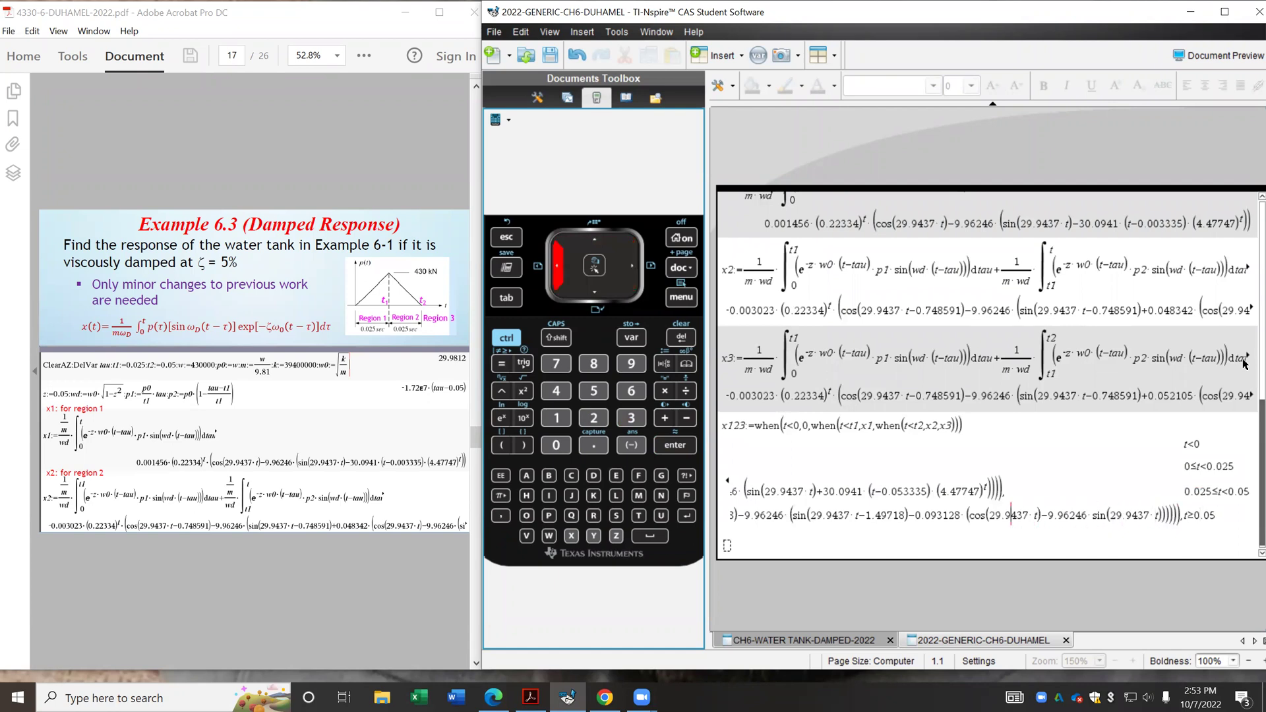
key("Left")
key("Left")
key("Left")
key("Left")
key("Left")
key("Left")
key("Left")
key("Left")
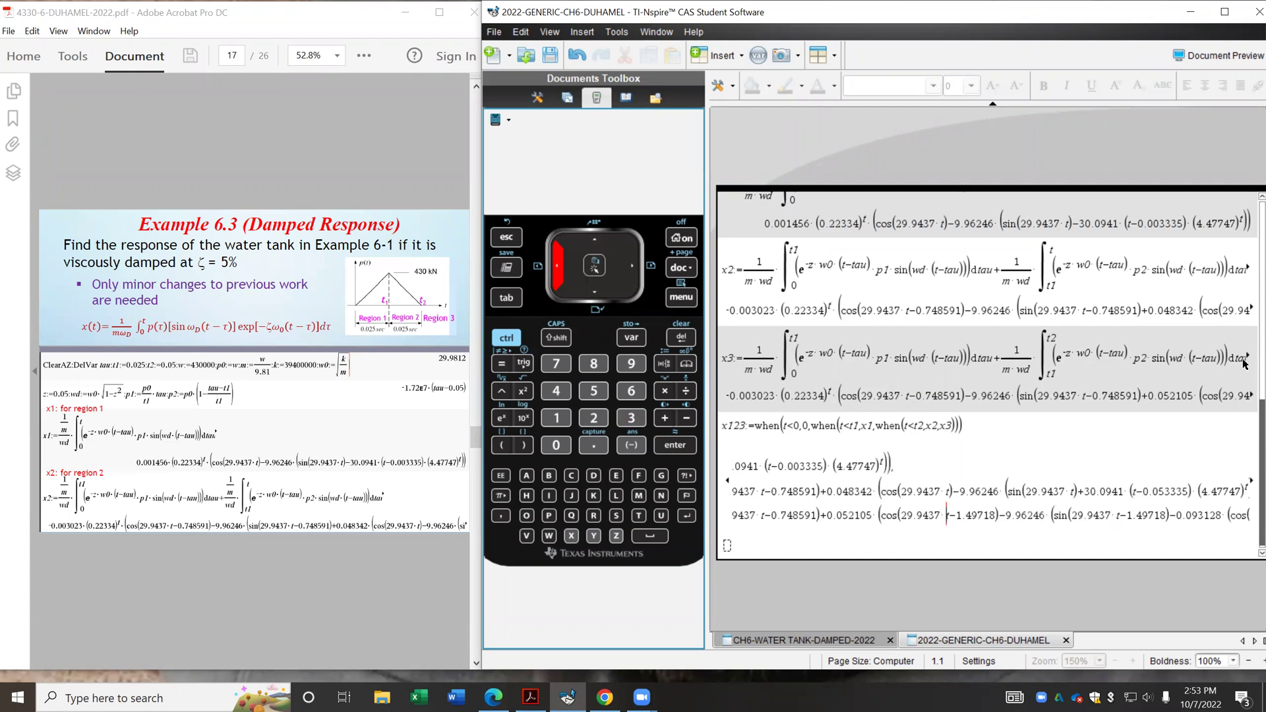
key("Left")
key("Left")
key("Left")
key("Left")
key("Left")
key("Left")
key("Left")
key("Left")
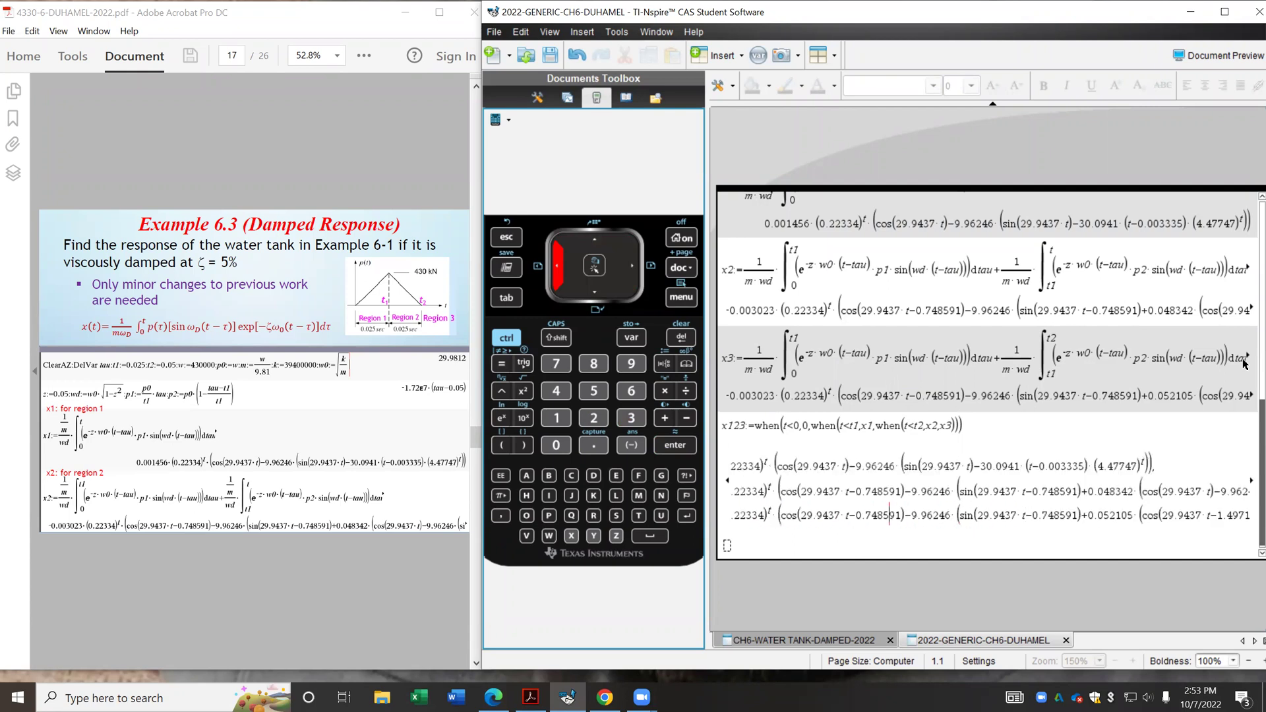
key("Left")
key("Left")
key("Left")
key("Left")
key("Left")
key("Left")
key("Left")
key("Home")
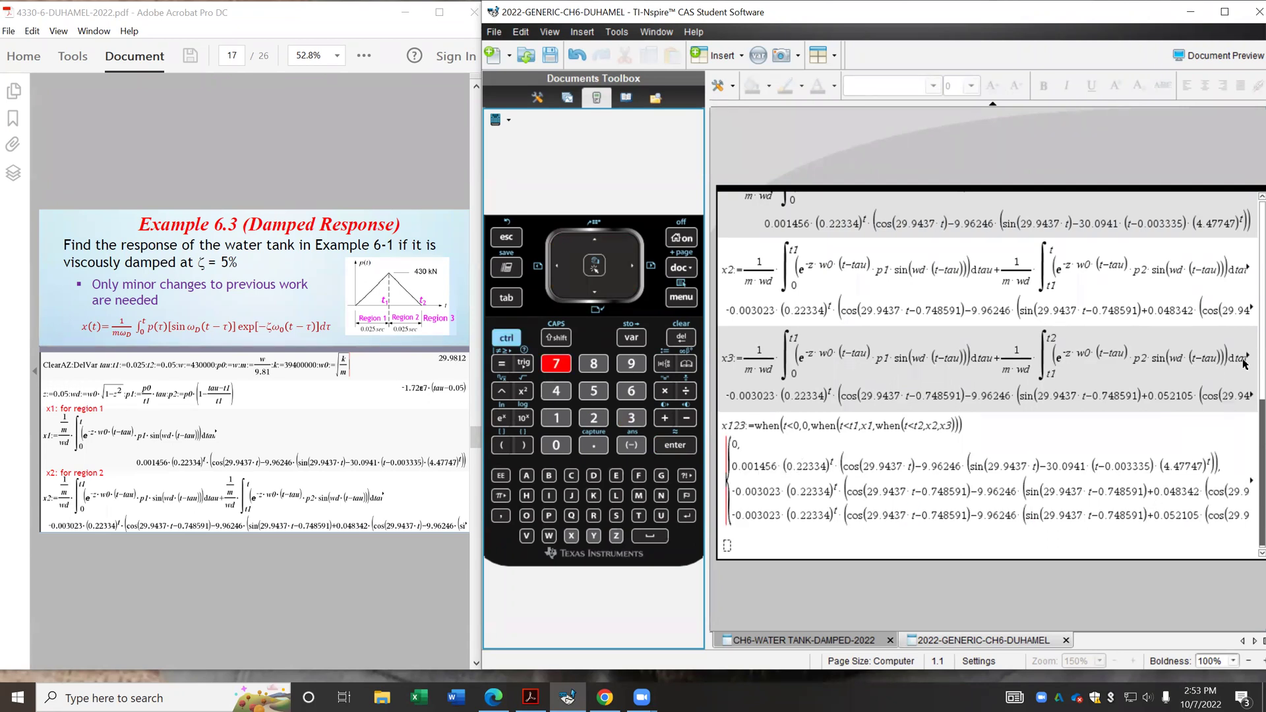
key("Down")
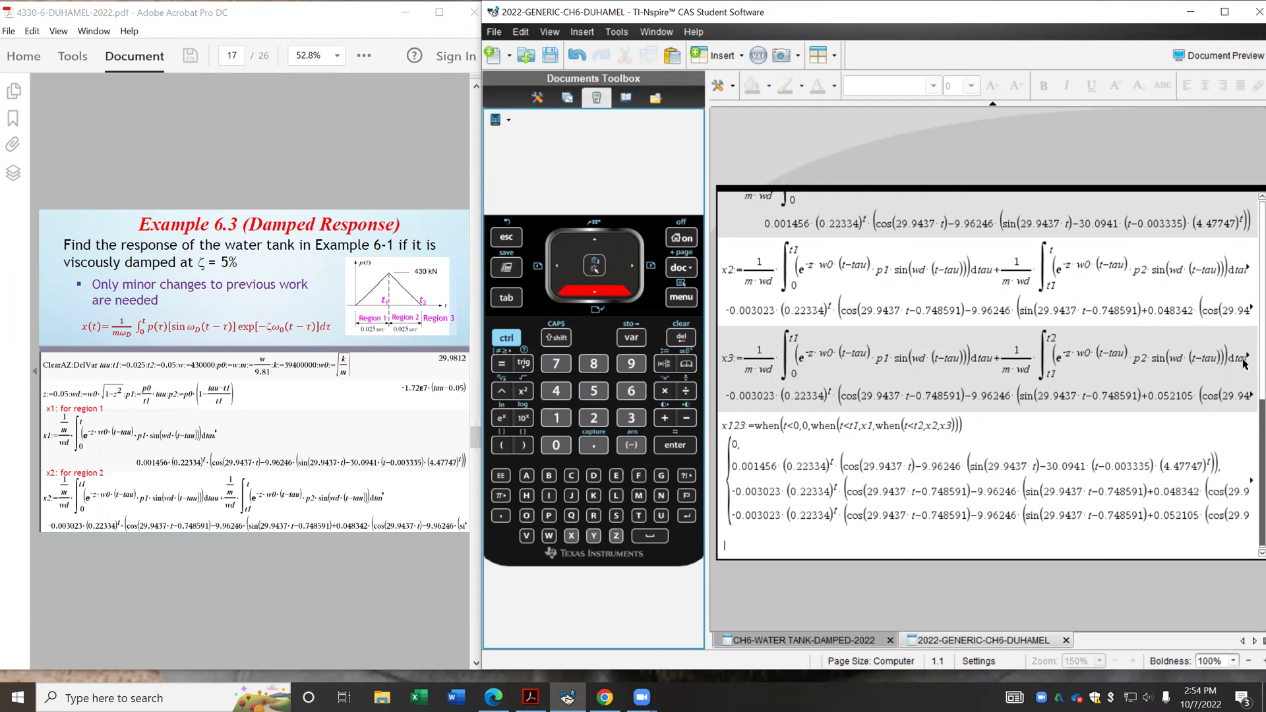
type("xPlot")
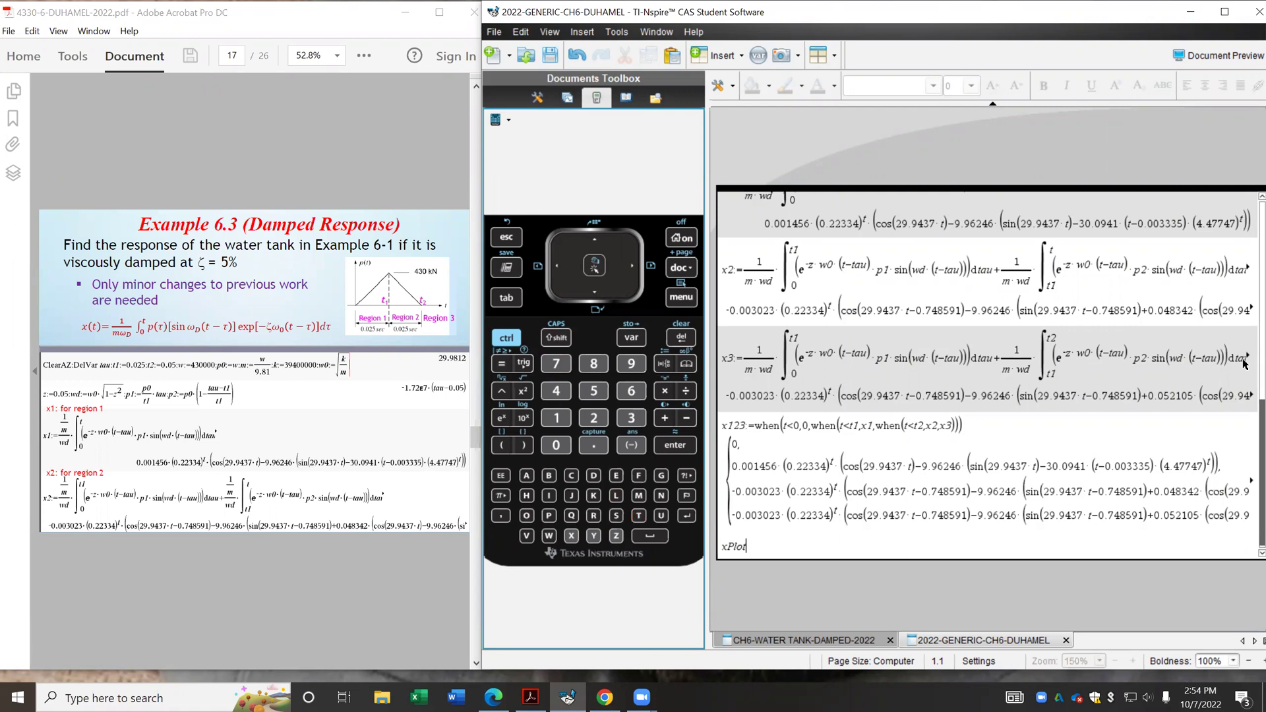
type("_mm")
left_click(503, 339)
left_click(657, 362)
type("1000")
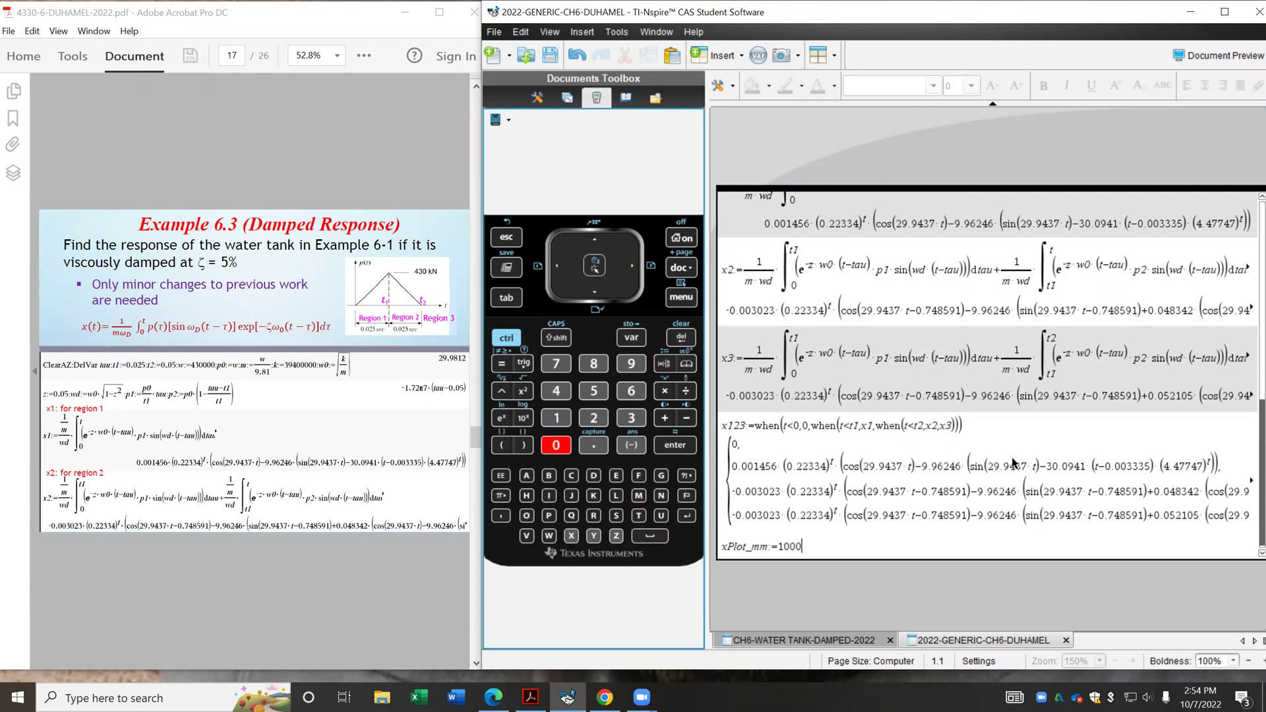
type("*")
type("x123|")
type("t")
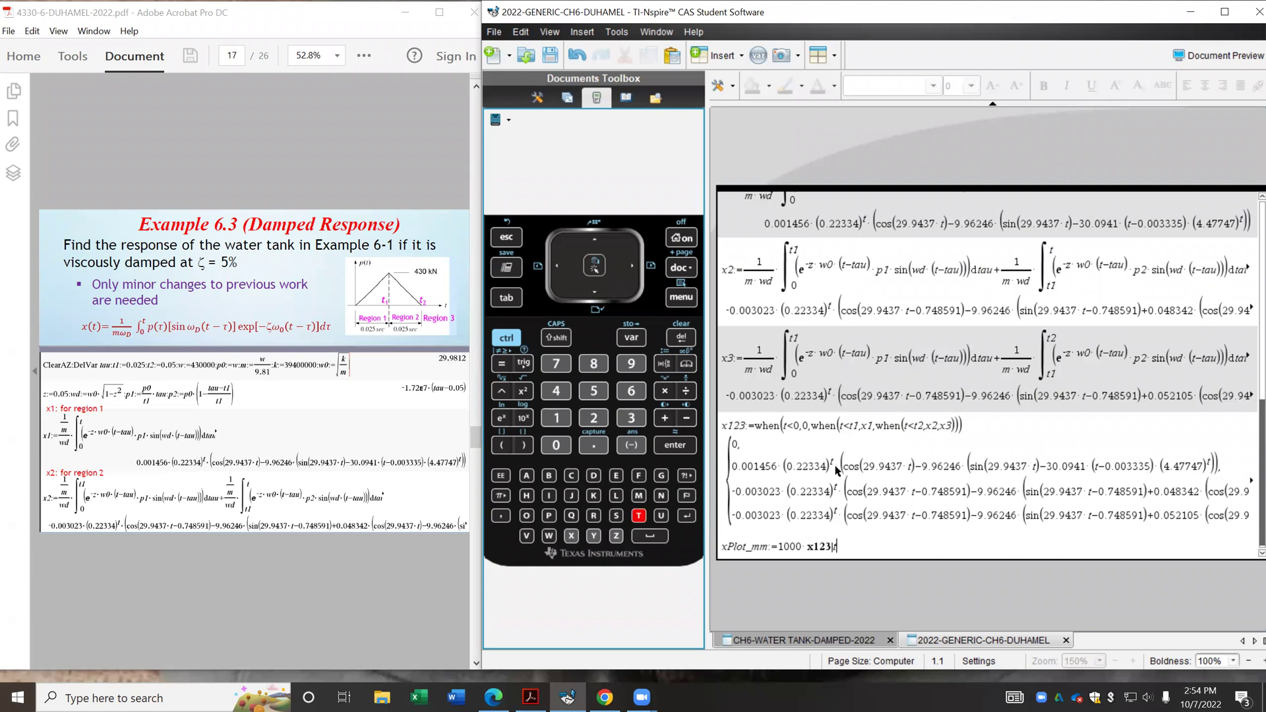
type("=x")
key("Return")
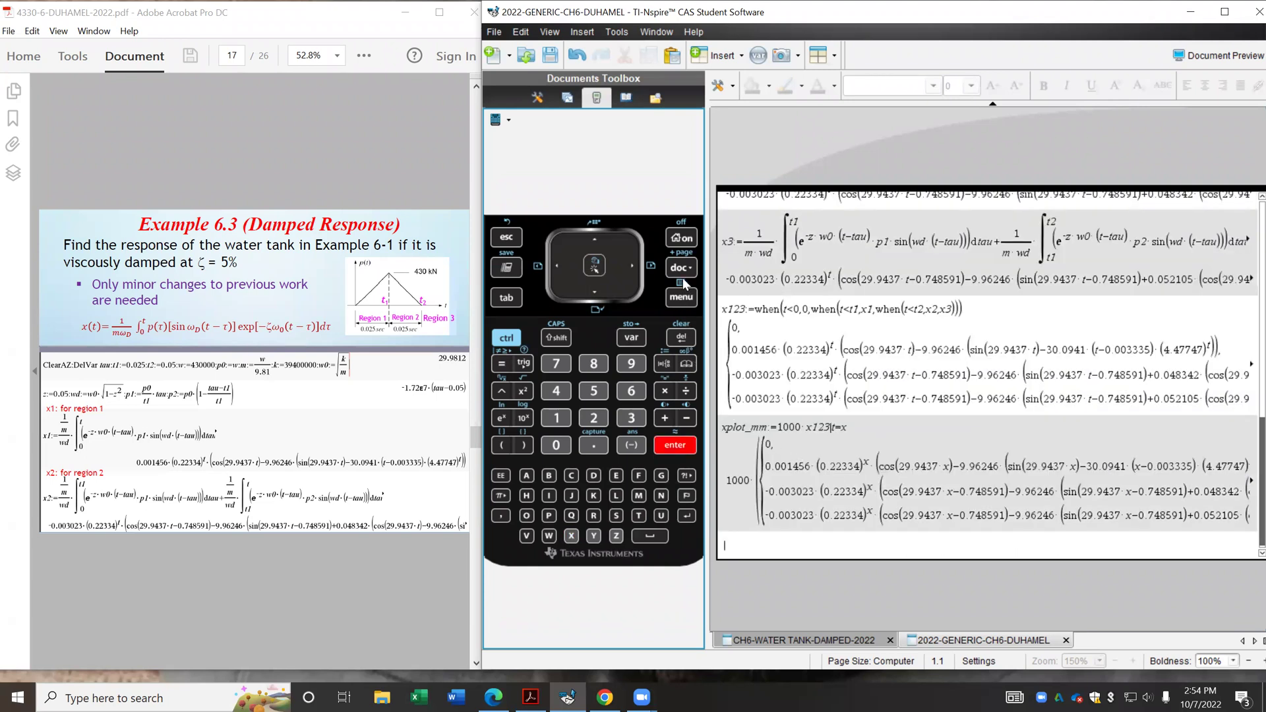
Switch to Handheld preview and add Graphs page 1.2 plotting f1(x)=xplot_mm.
left_click(1245, 59)
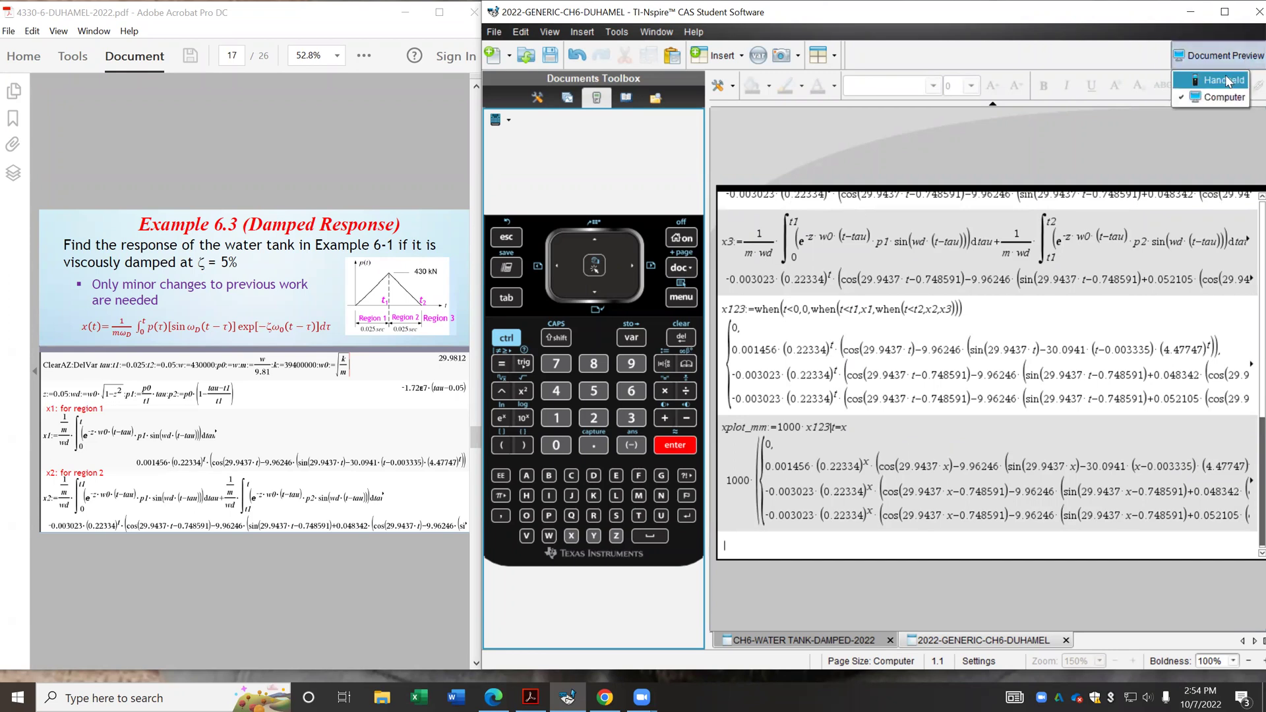
left_click(1226, 80)
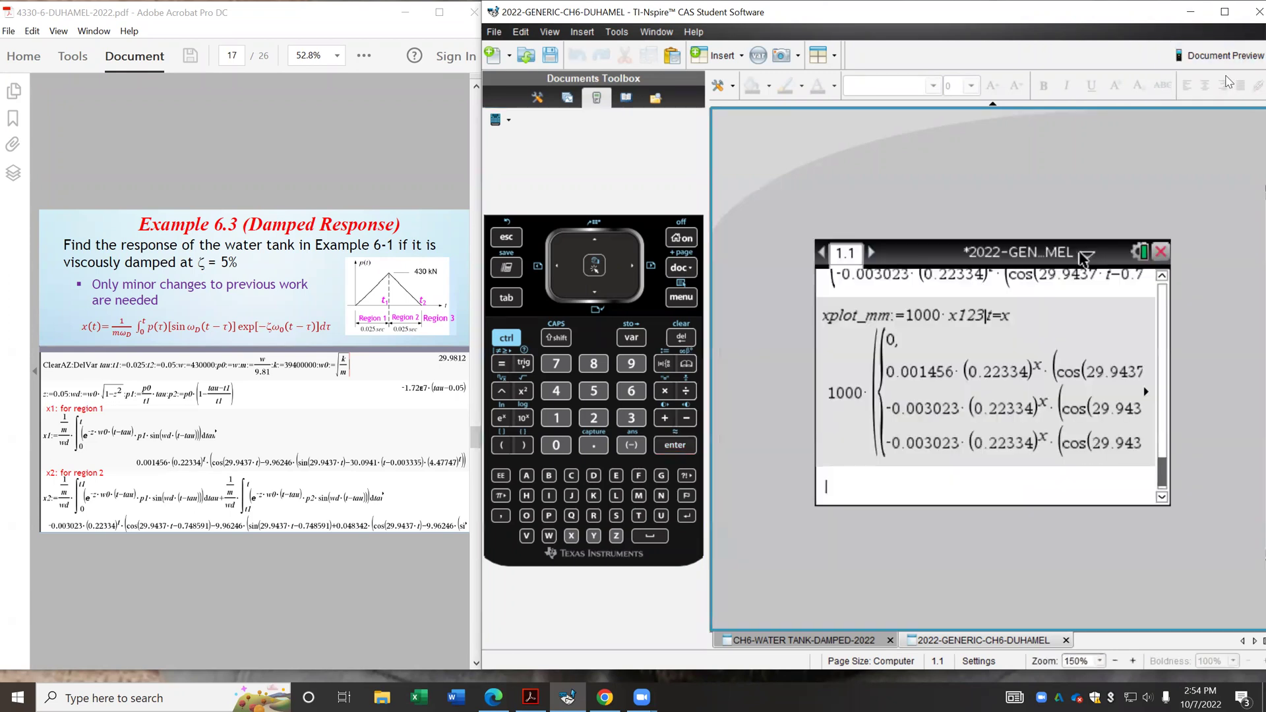
left_click(681, 267)
mouse_move(950, 369)
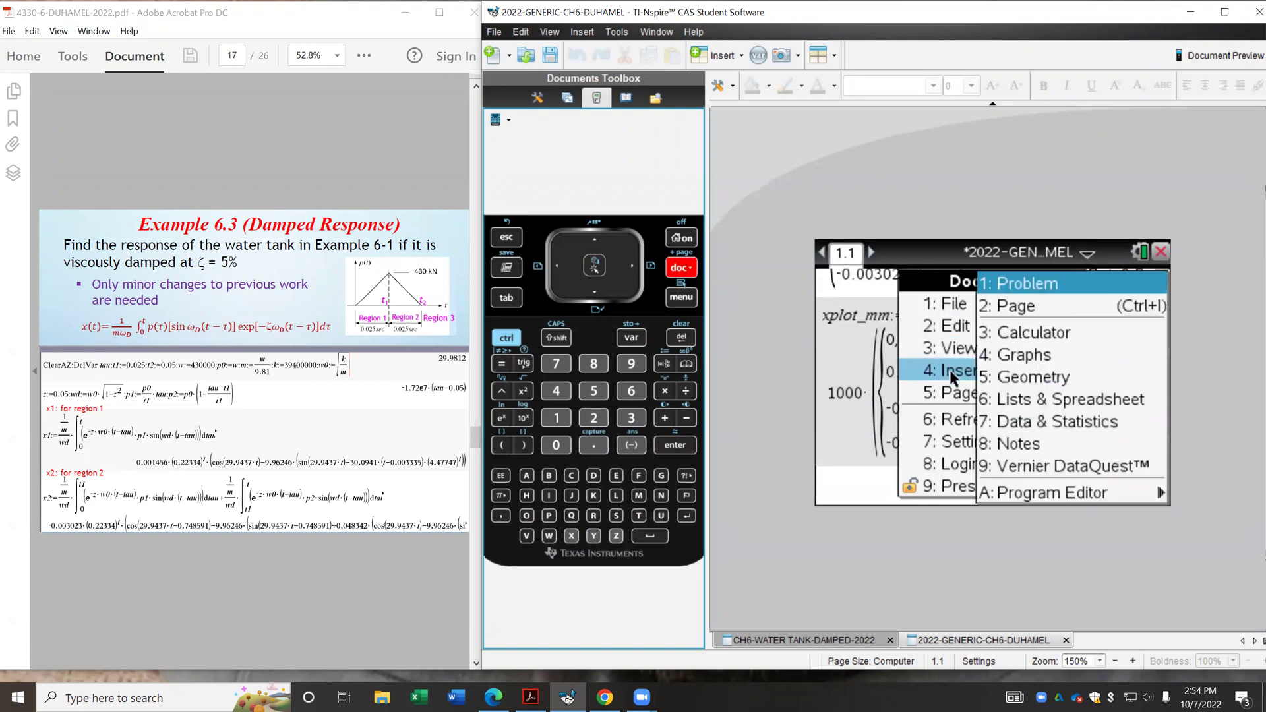
left_click(1014, 354)
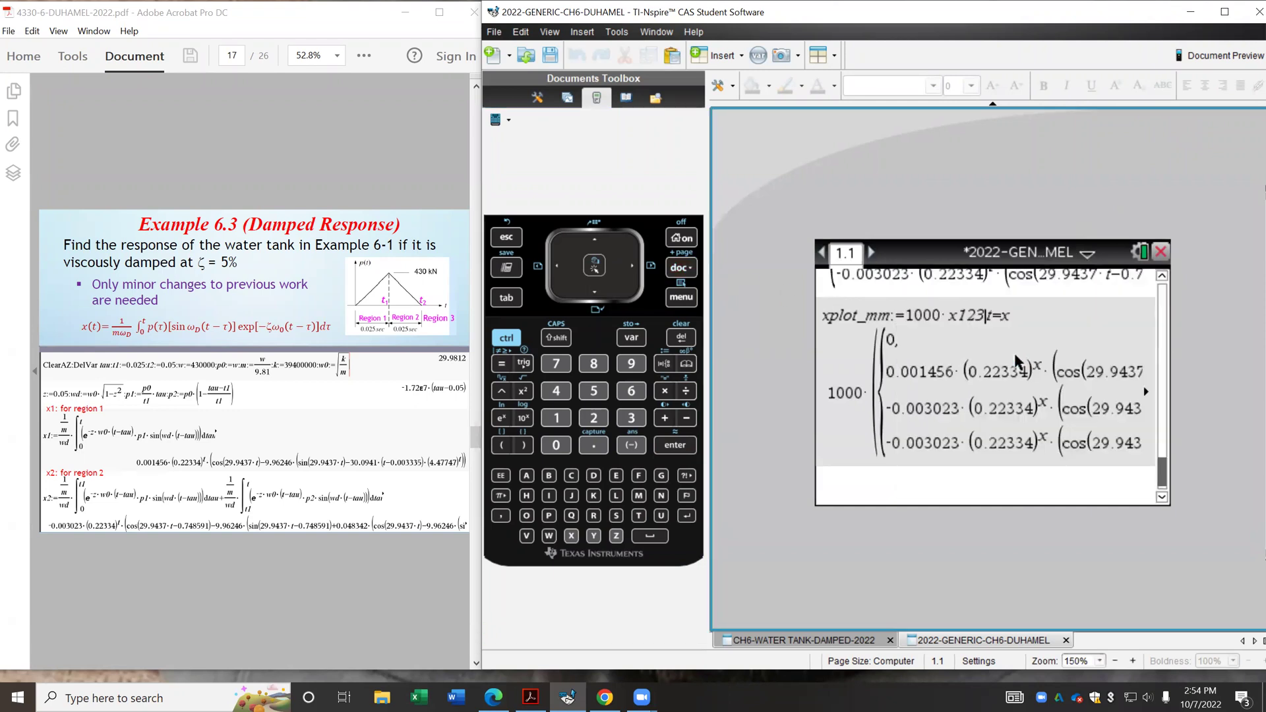
type("xplot")
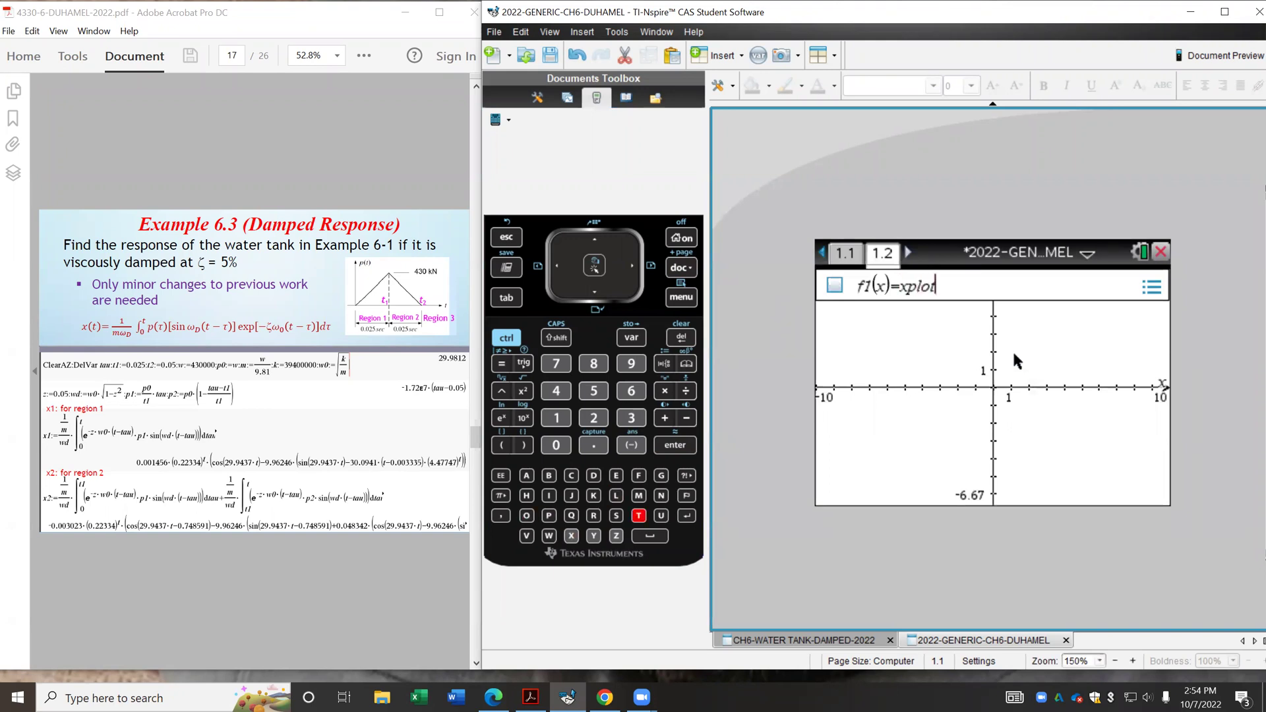
type("_mm")
key("Return")
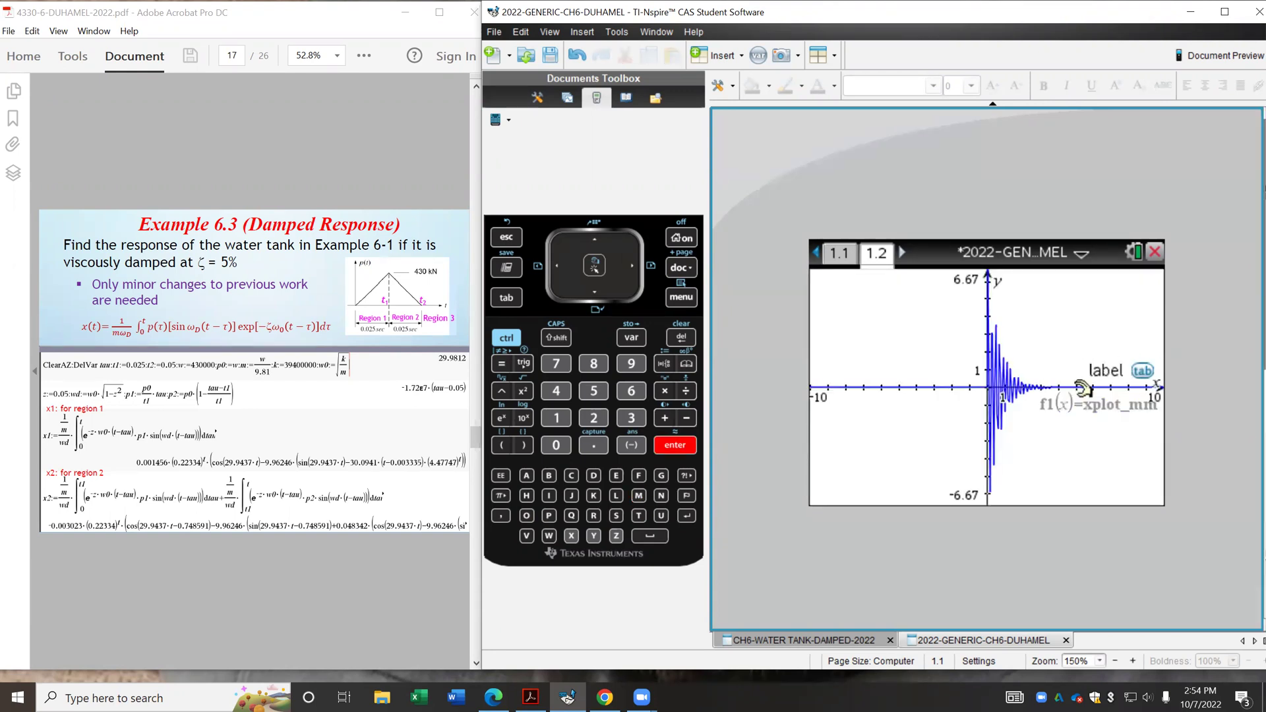
Zoom-Fit the window to the whole xplot_mm curve, then box-zoom into part of it.
left_click(683, 297)
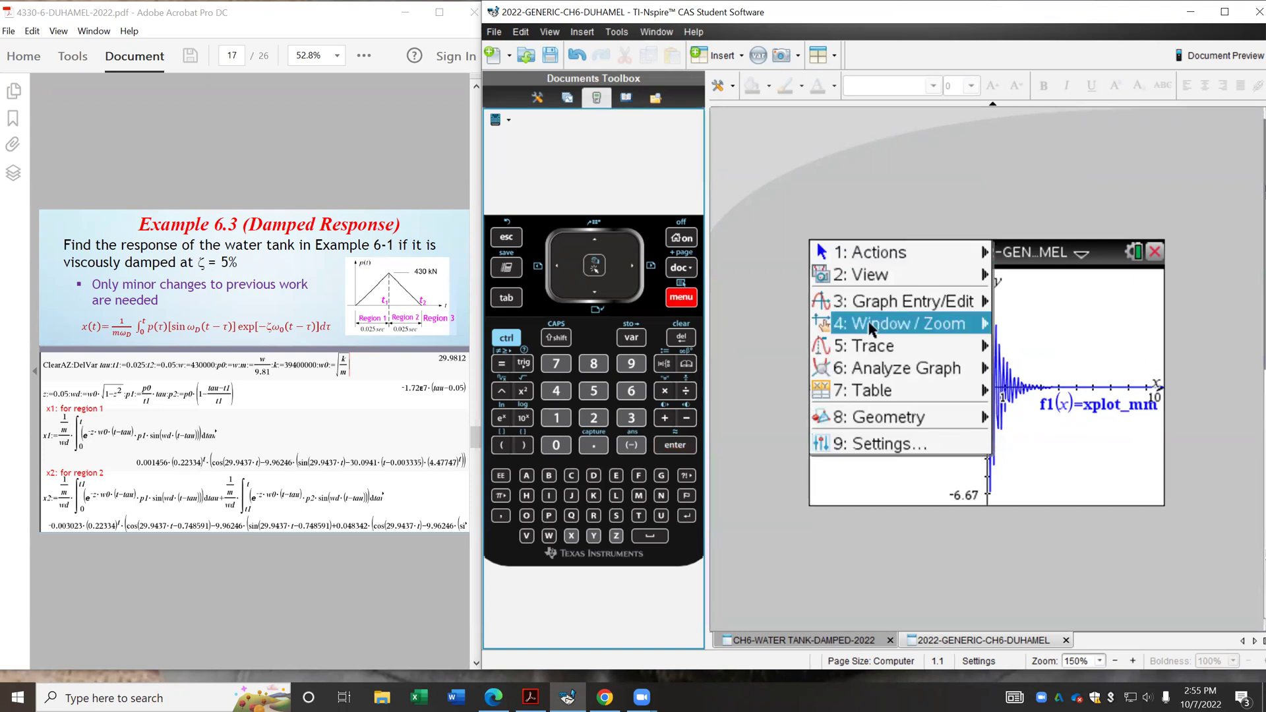
mouse_move(908, 322)
left_click(1041, 463)
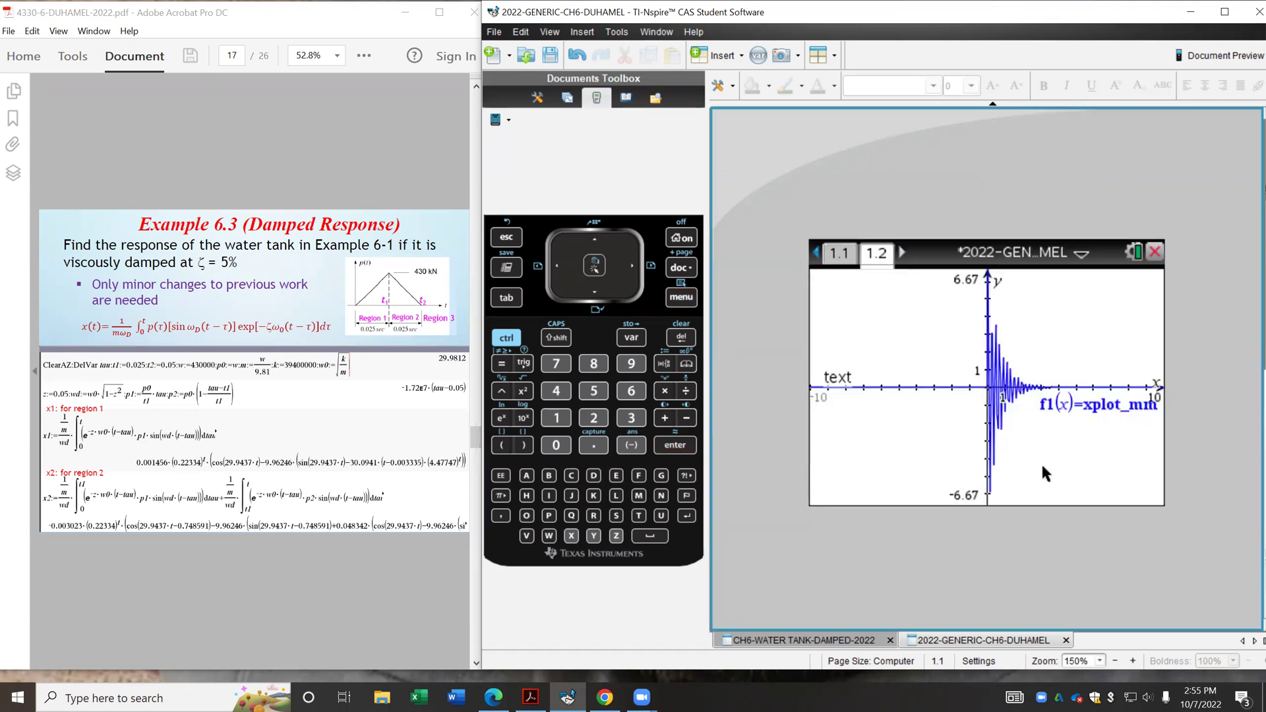
left_click(683, 298)
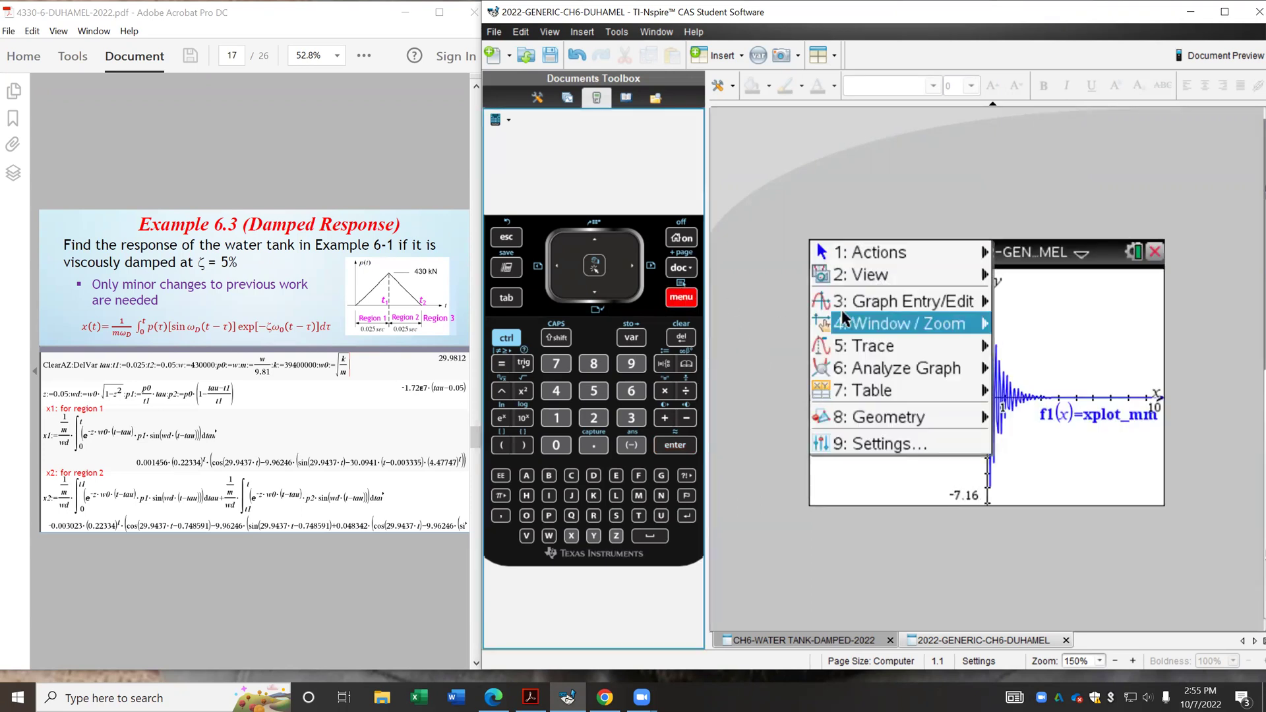
mouse_move(934, 323)
left_click(1042, 283)
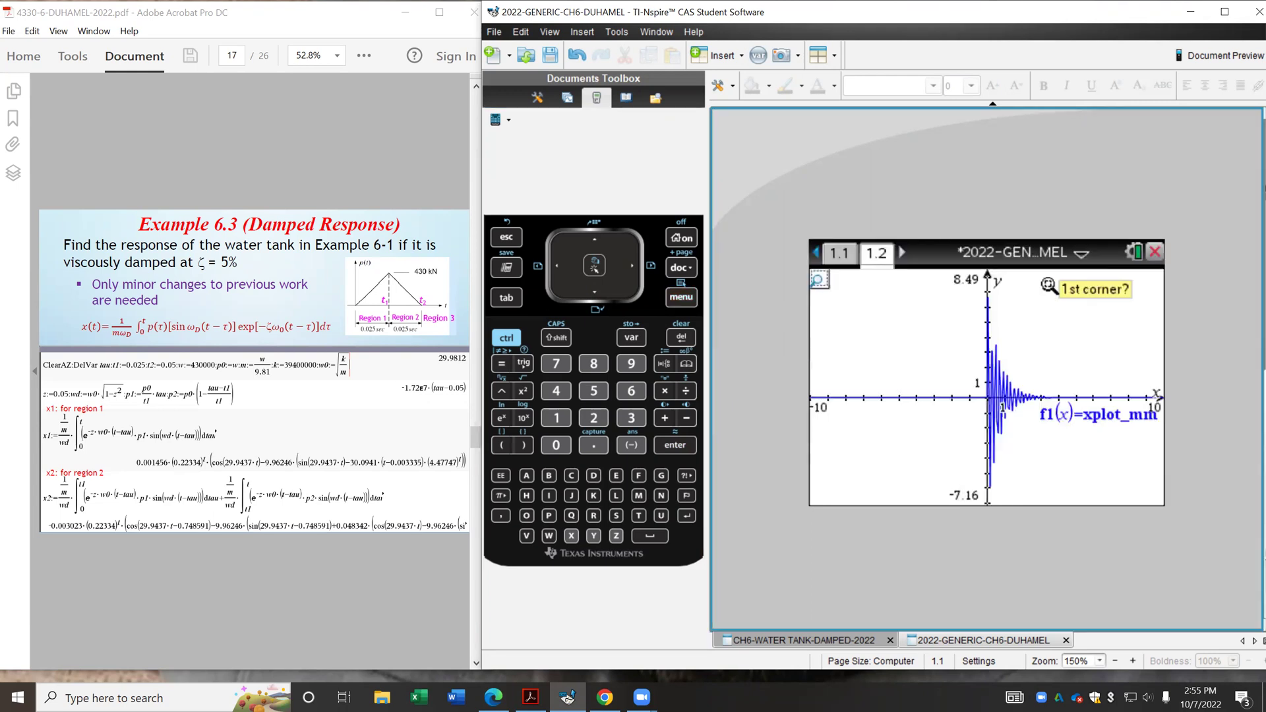
left_click(973, 289)
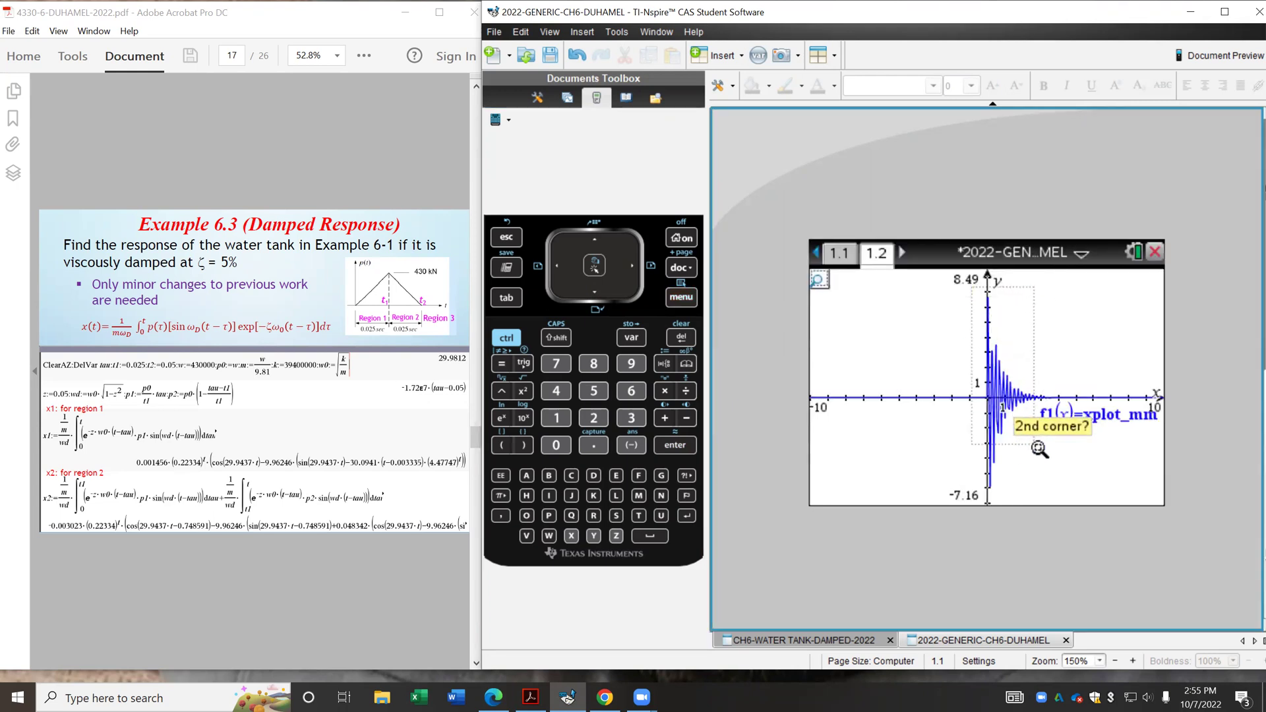
left_click(1036, 496)
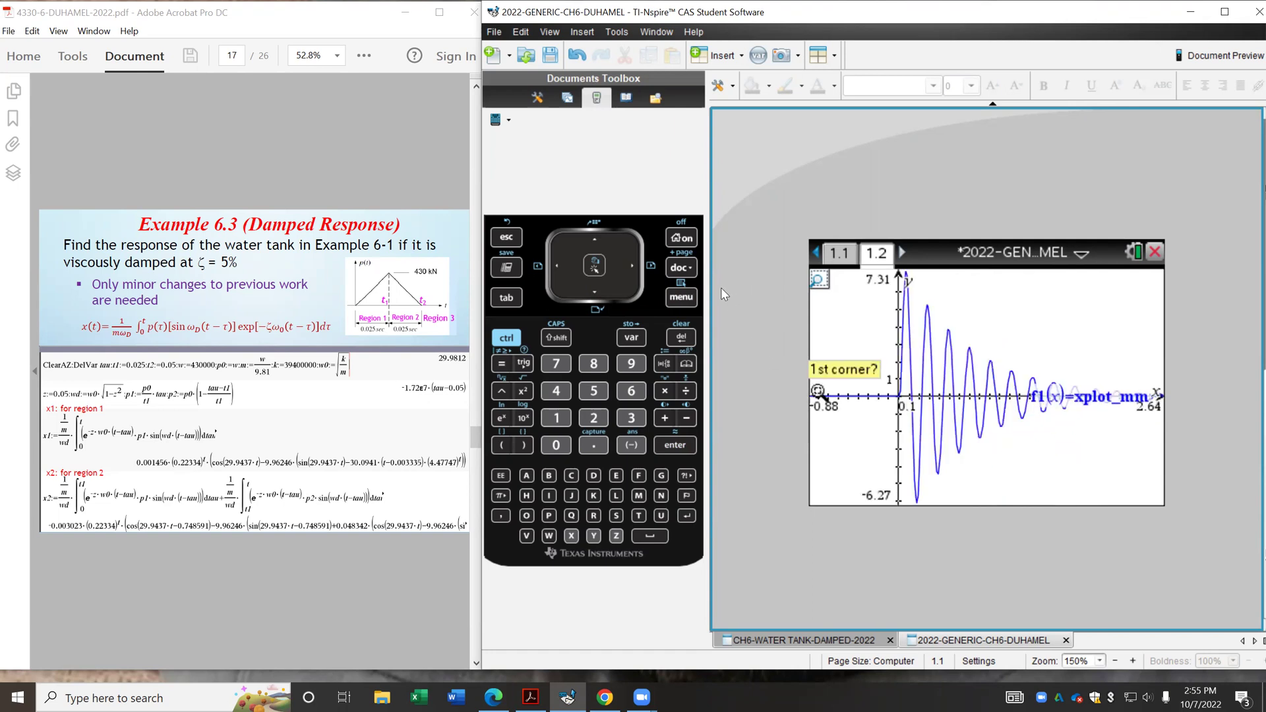
Zoom out, then box-zoom onto the early oscillations, roughly x from -0.17 to 1.98.
left_click(682, 297)
mouse_move(903, 324)
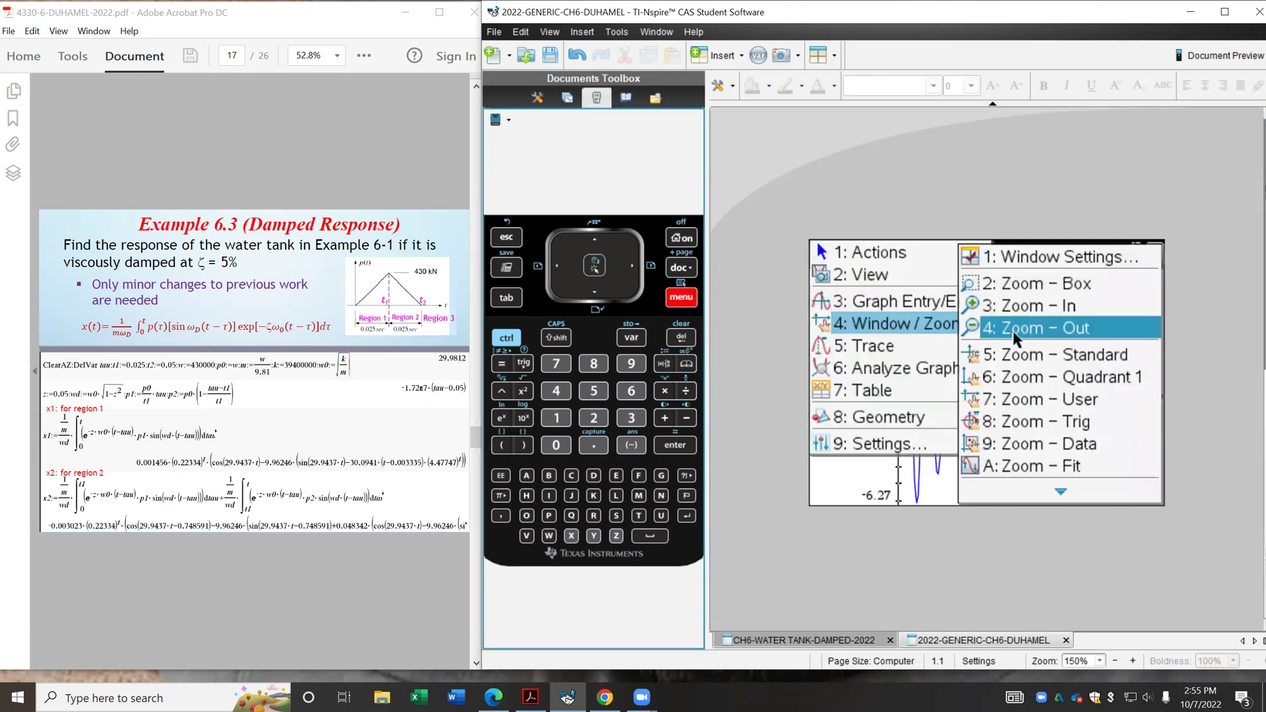
left_click(1029, 325)
left_click(1024, 349)
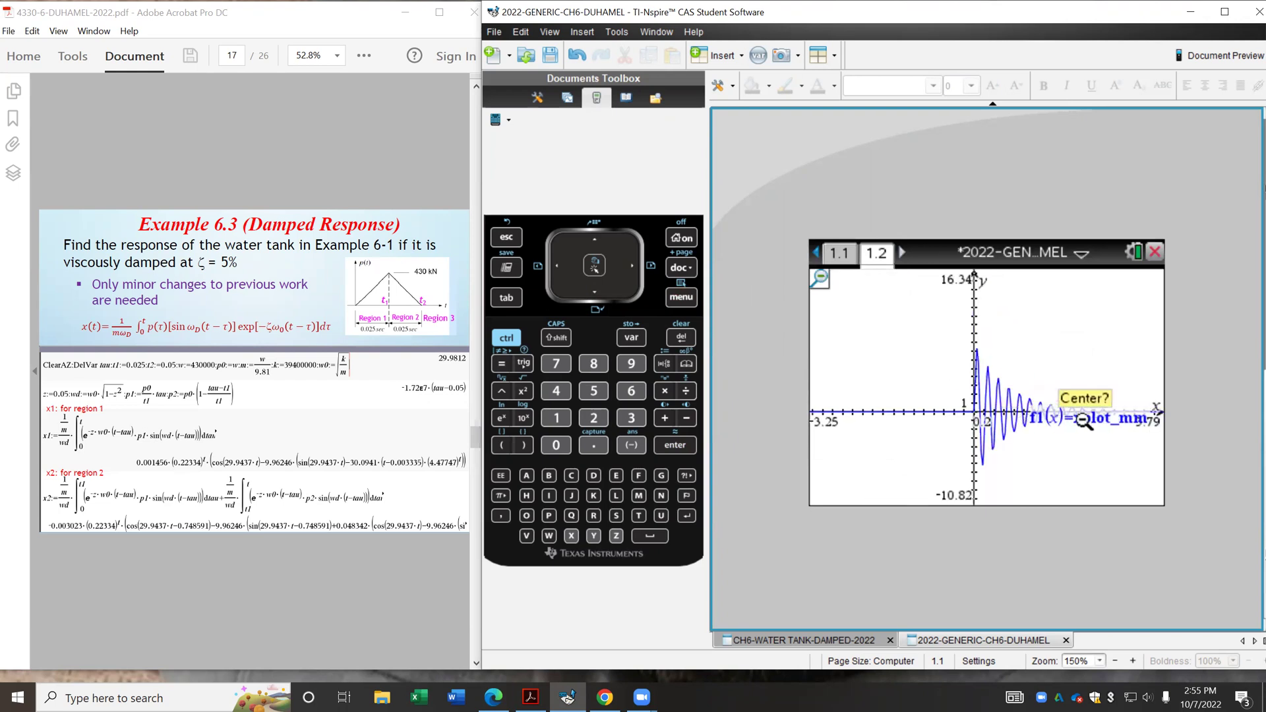
left_click(682, 297)
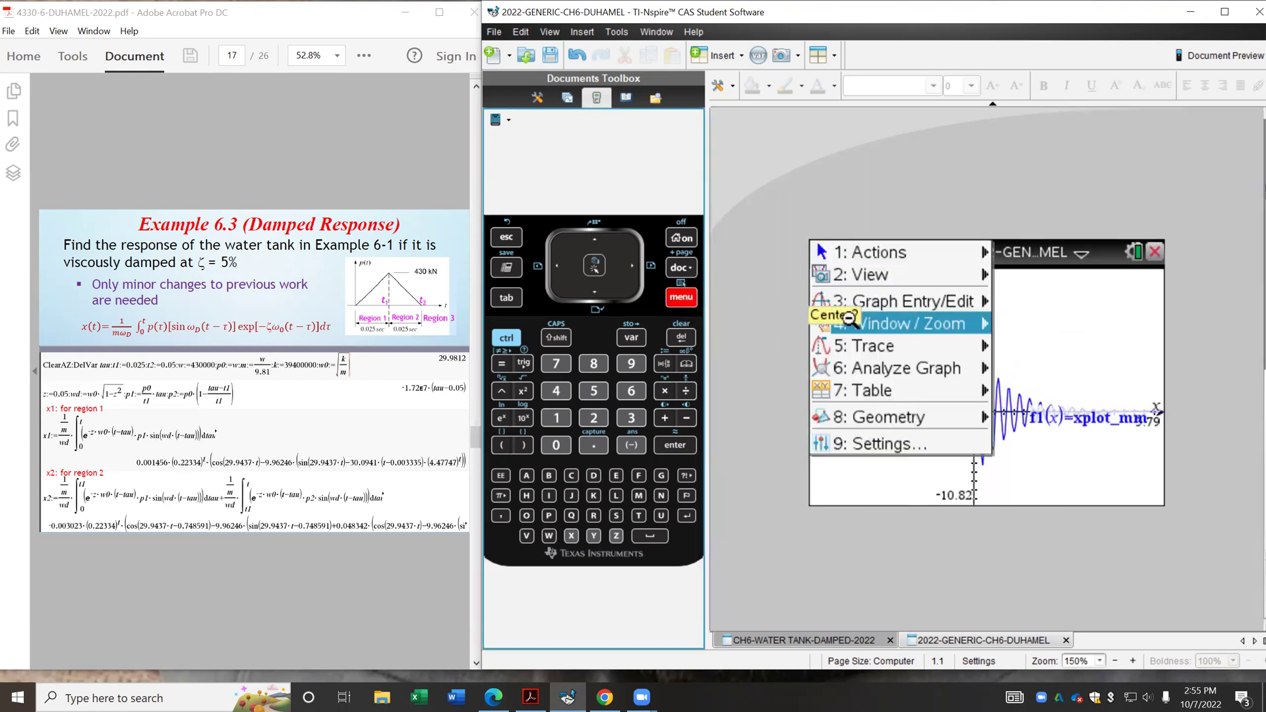
mouse_move(904, 324)
left_click(1019, 294)
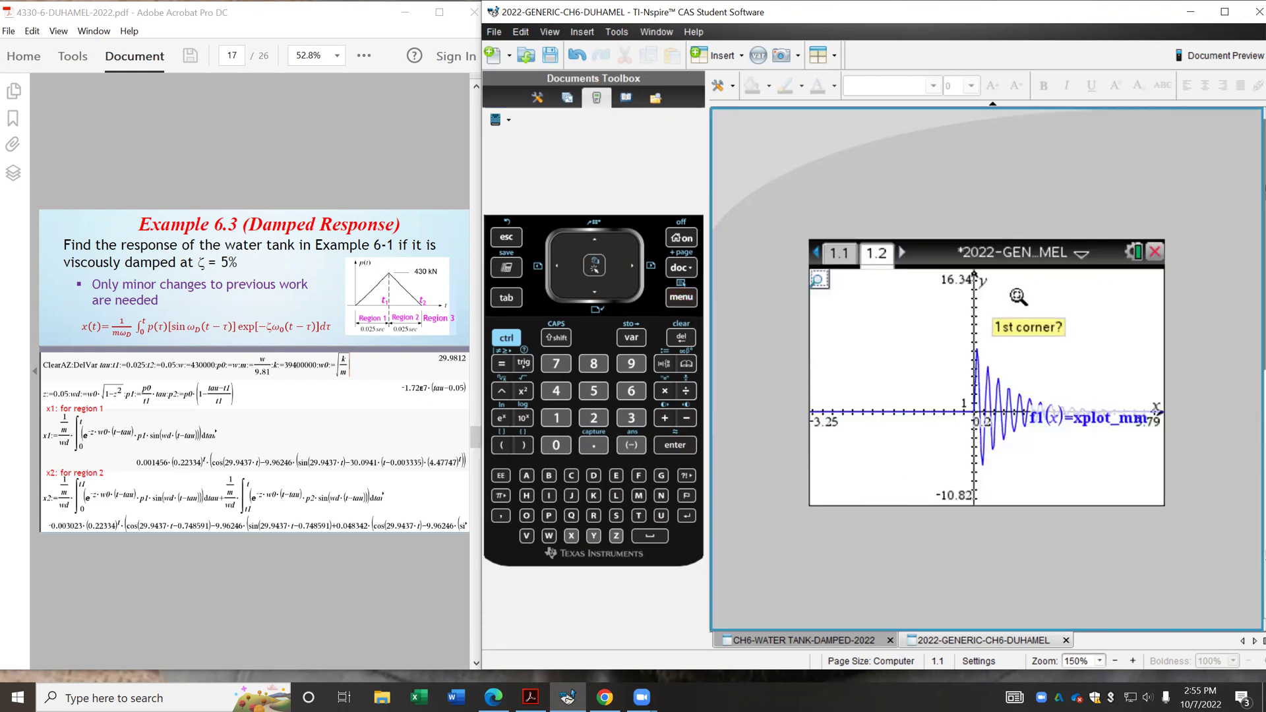
left_click(1077, 483)
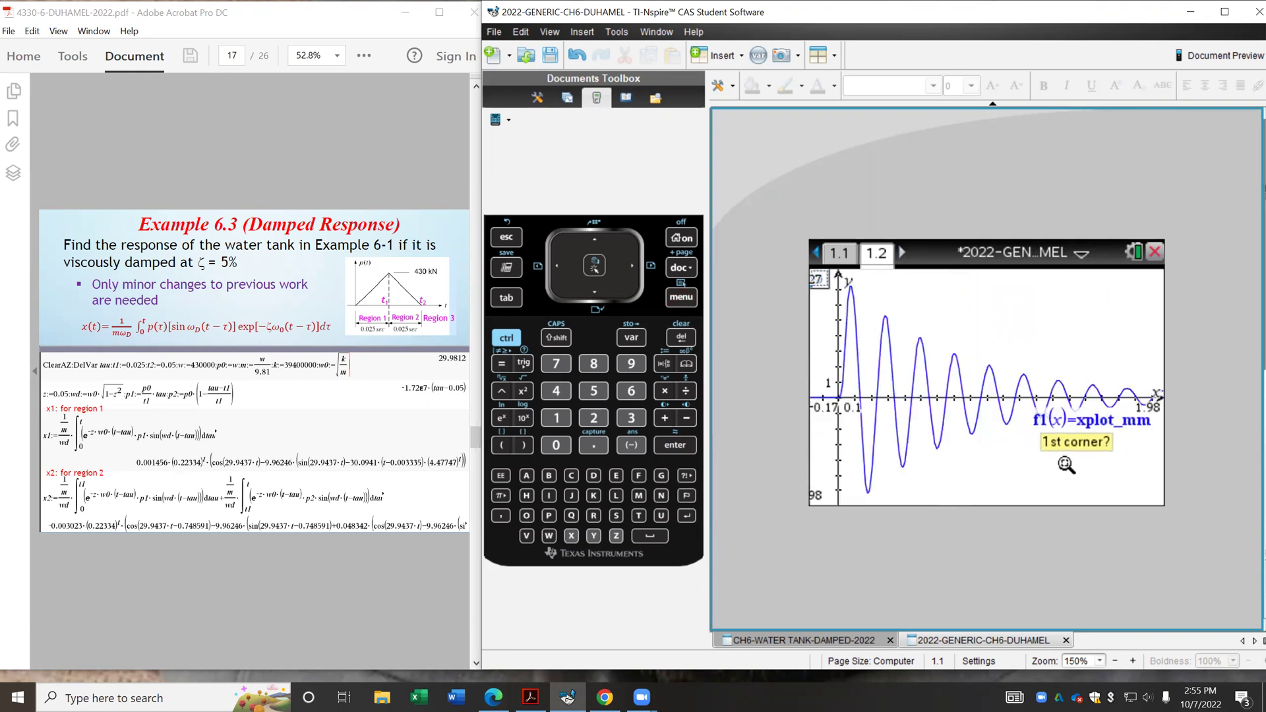
Use Analyze Graph > Maximum with bounds around the first peak to label (0.076, 7.23).
left_click(689, 300)
mouse_move(917, 371)
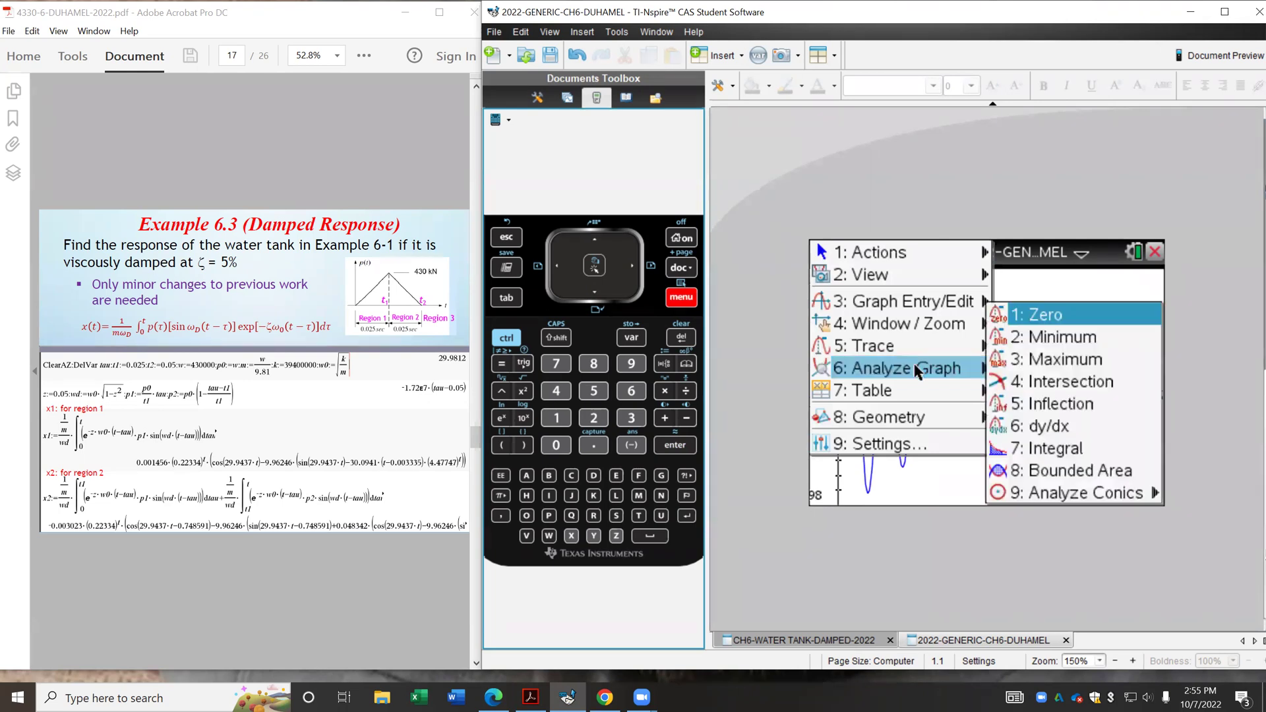
left_click(1032, 358)
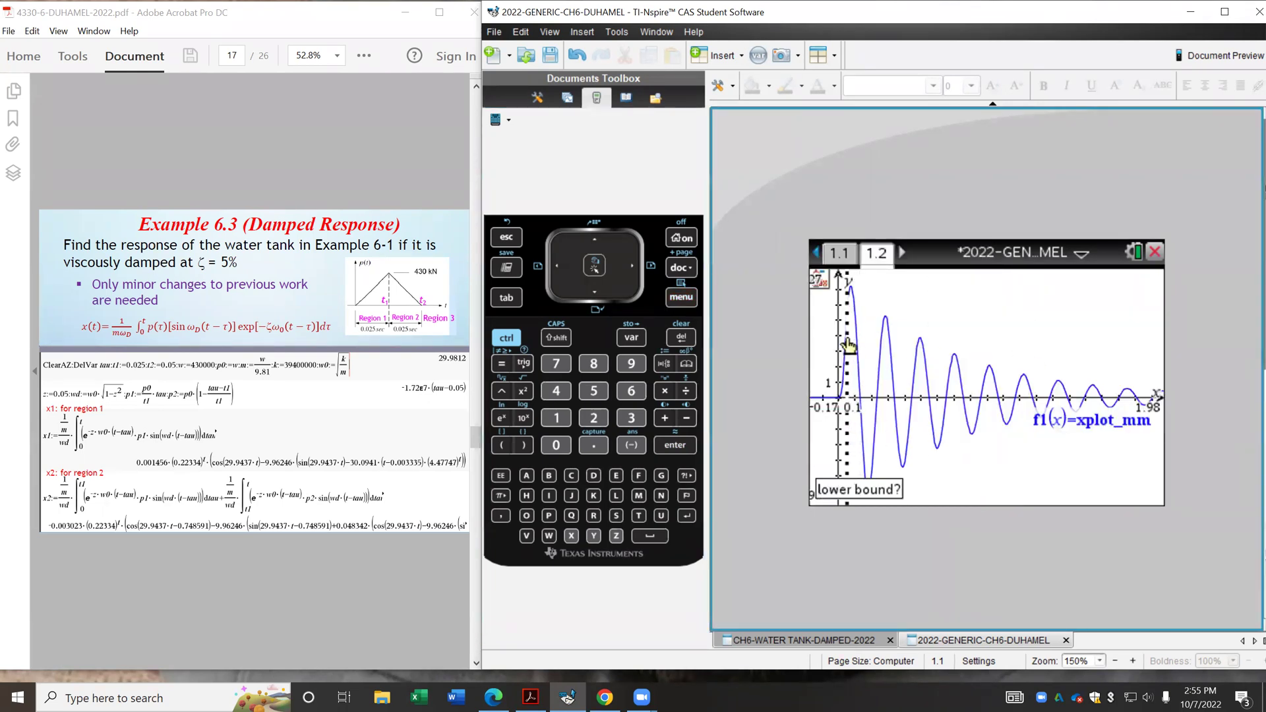
left_click(843, 344)
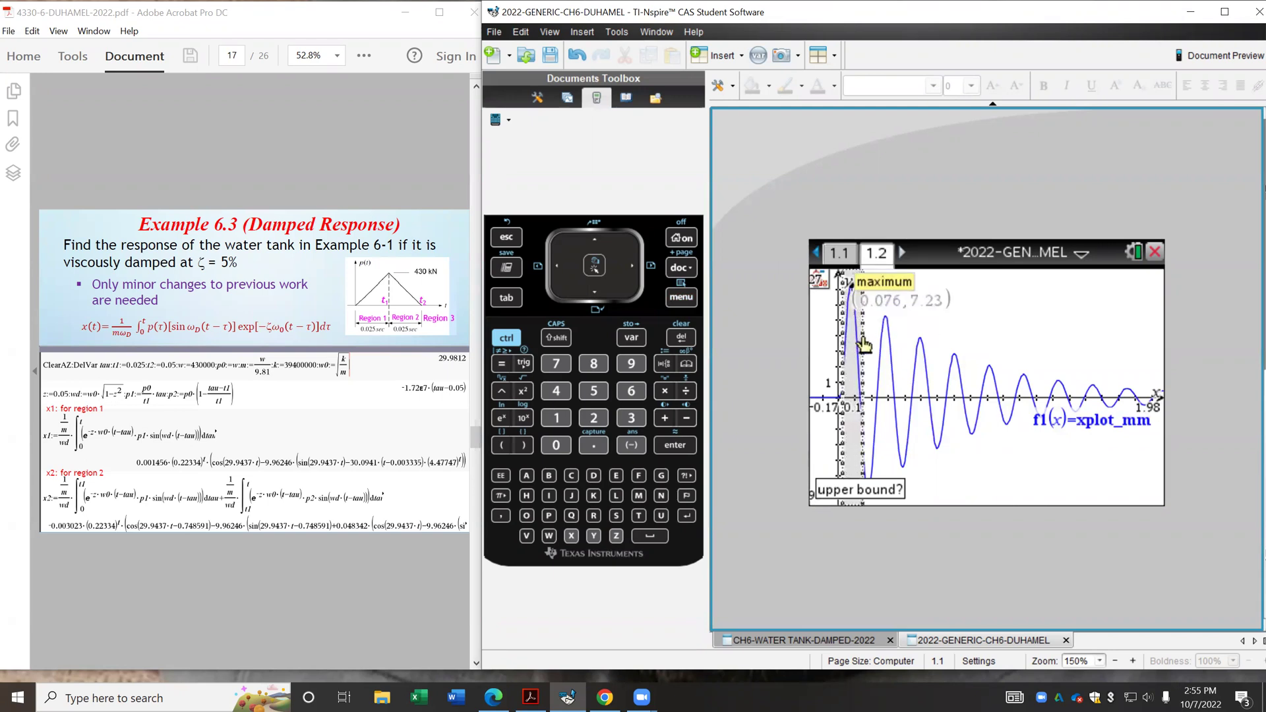
left_click(863, 344)
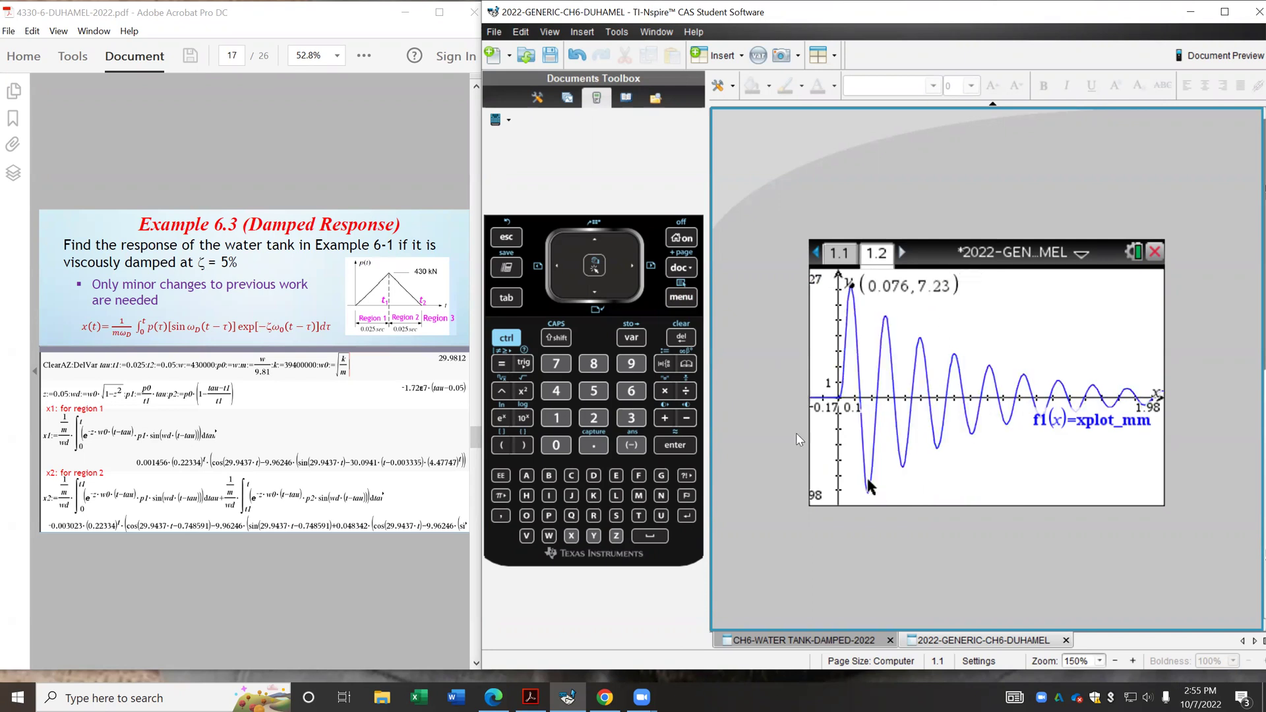
Use Analyze Graph > Minimum around the first trough, labelling (0.181, -6.18), and reposition the label.
left_click(683, 298)
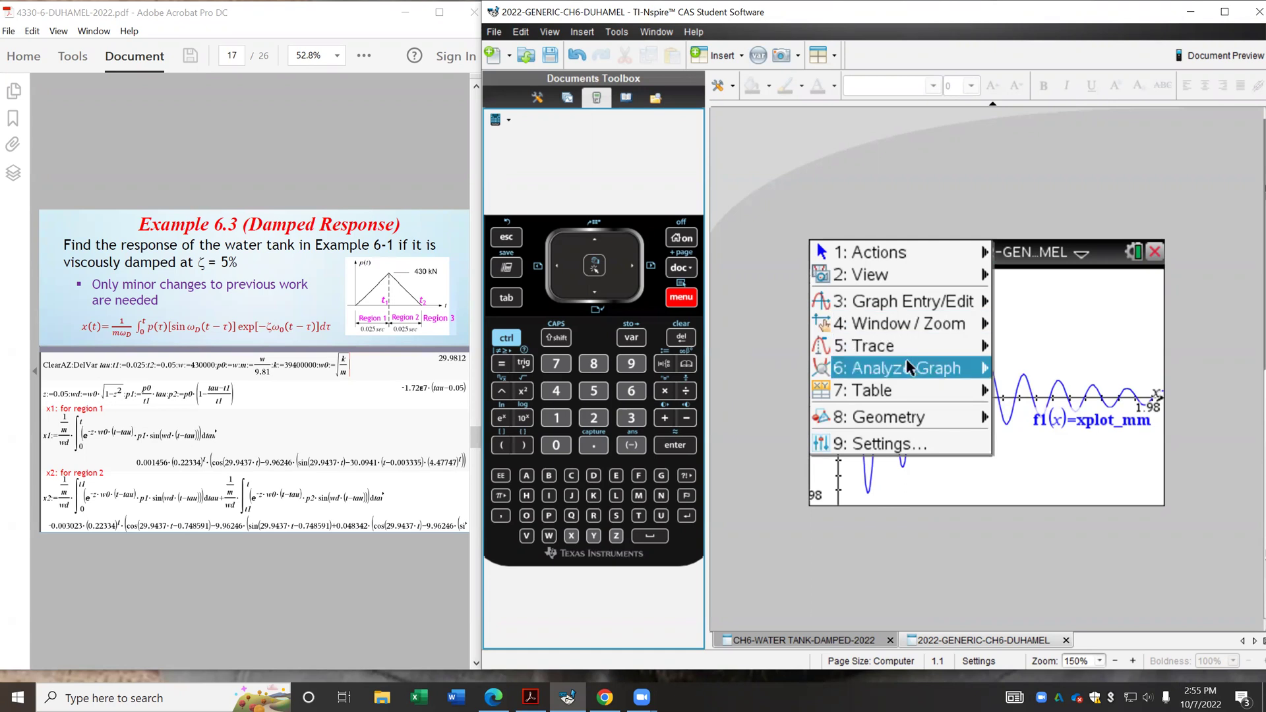
mouse_move(909, 364)
left_click(1052, 339)
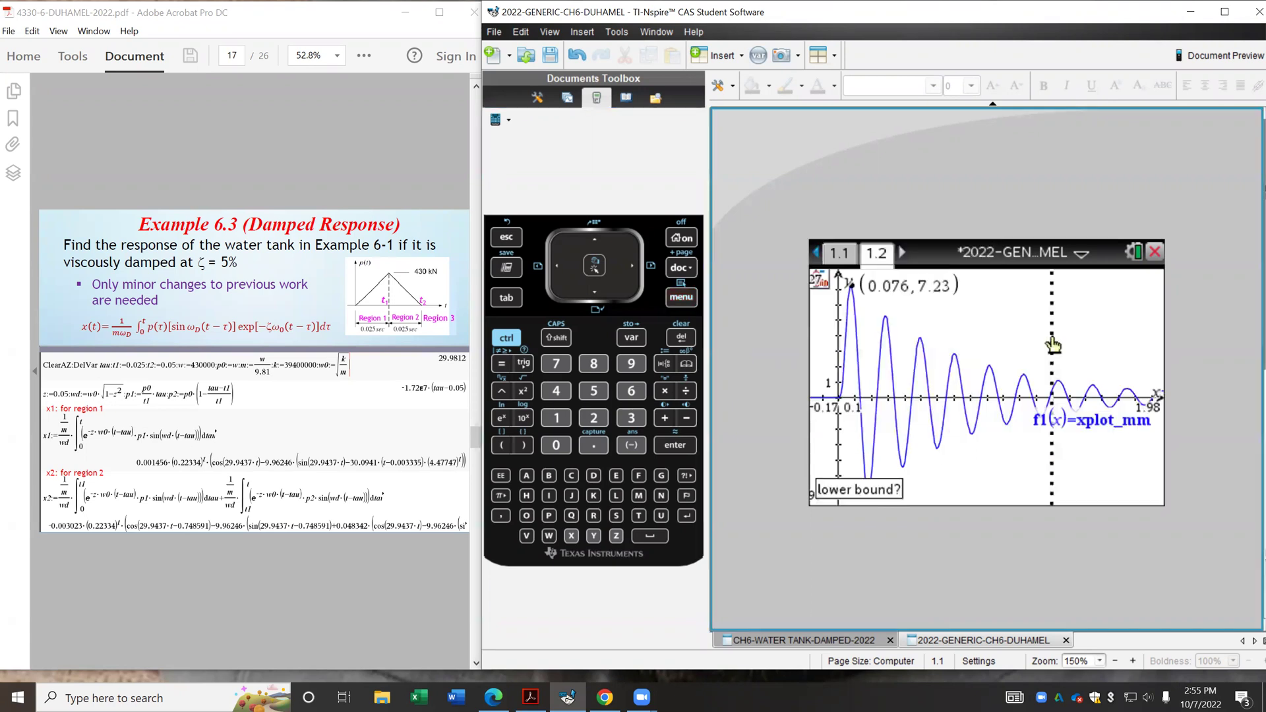
left_click(859, 465)
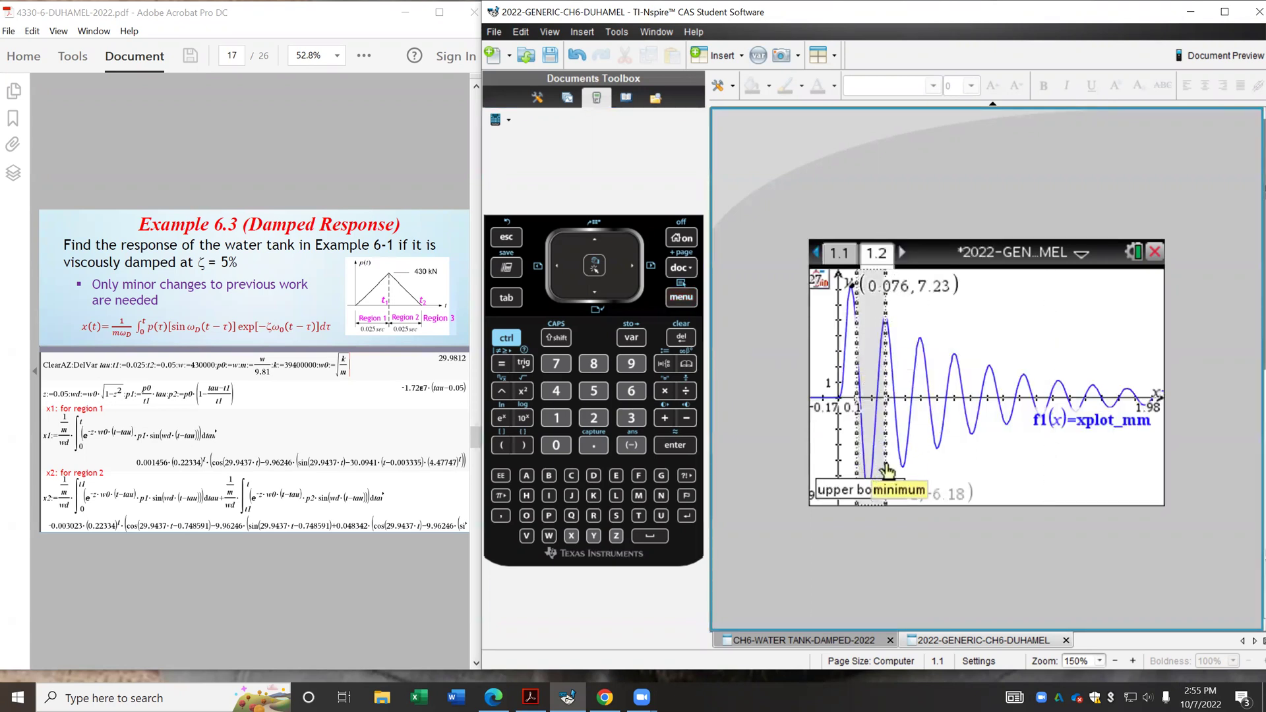
left_click(892, 465)
mouse_move(968, 489)
left_mouse_down()
mouse_move(958, 499)
mouse_move(968, 497)
left_mouse_up()
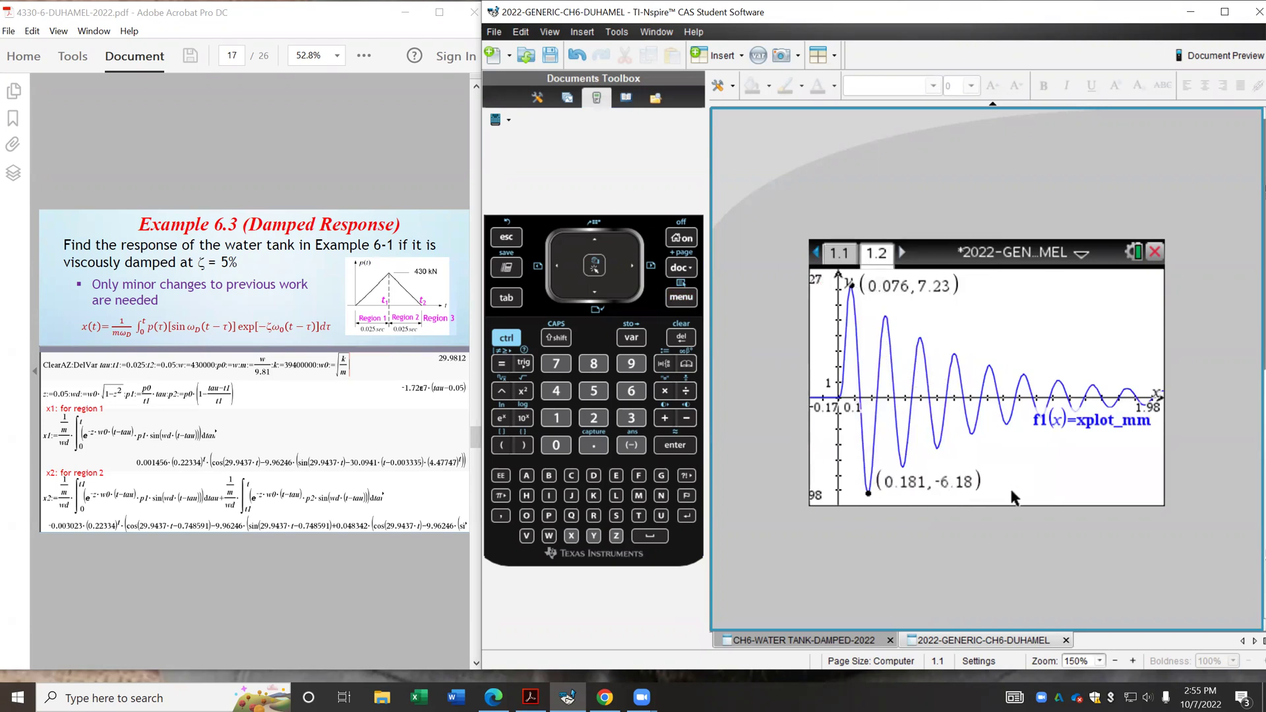